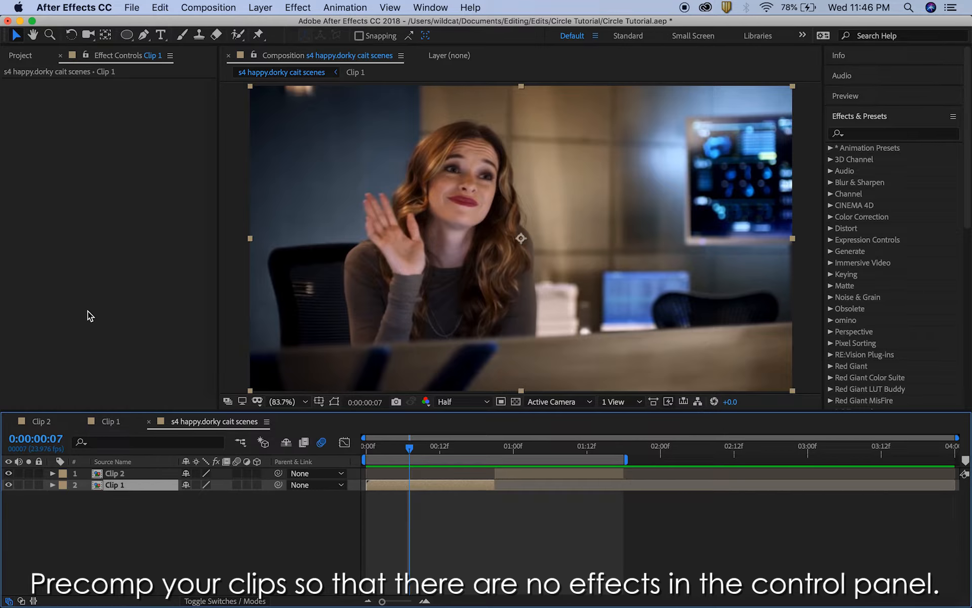
Search the effects for "motion" and apply the Motion Tile effect to Clip 1
left_click(526, 476)
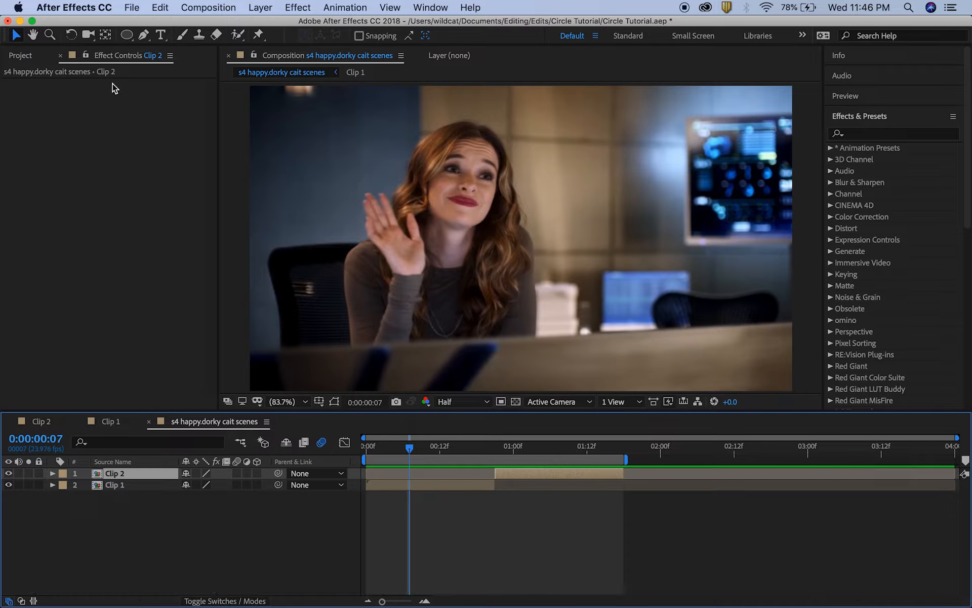
left_click(446, 485)
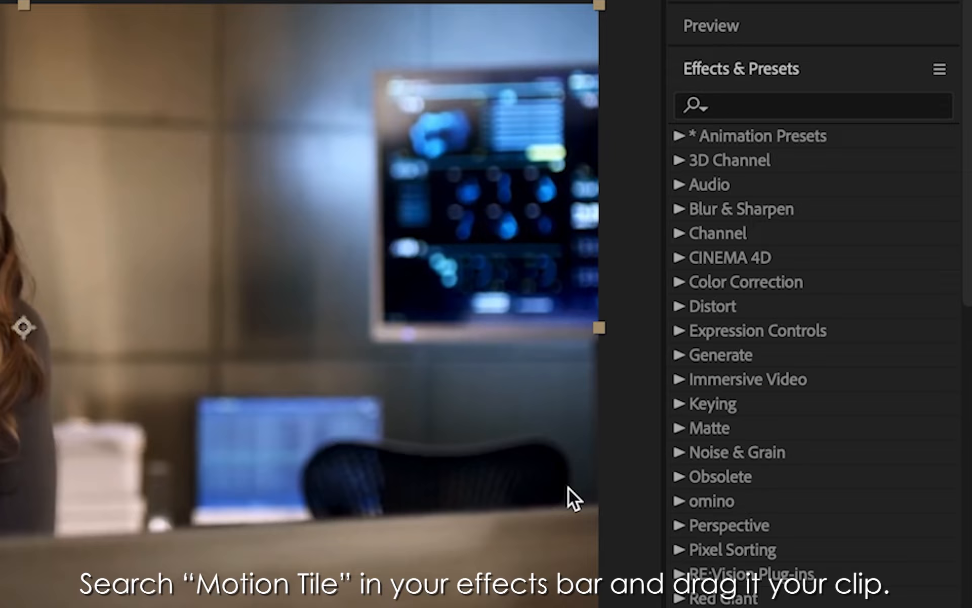
left_click(758, 106)
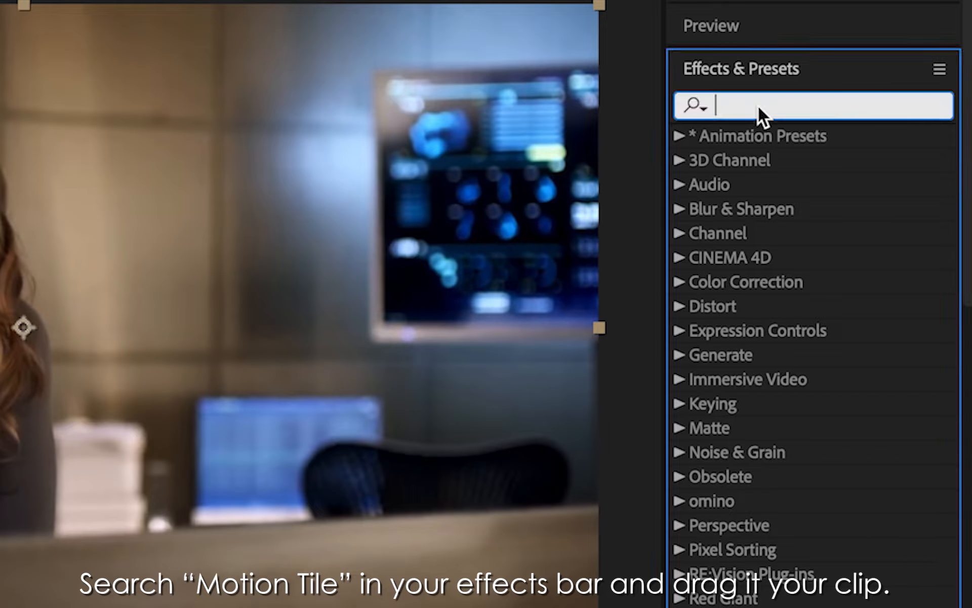
type("motion")
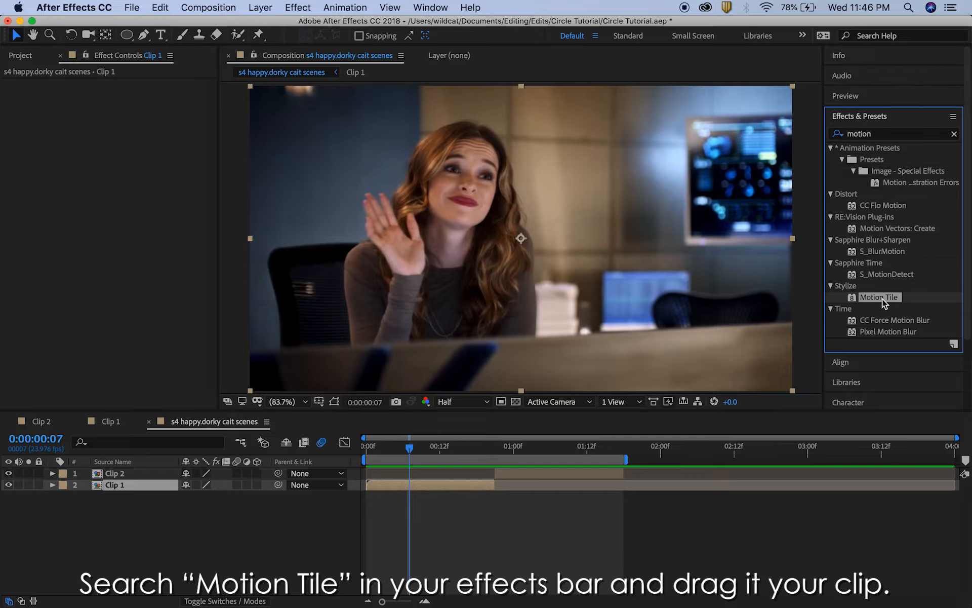
left_click_drag(787, 455, 0, 607)
left_click_drag(470, 475, 440, 485)
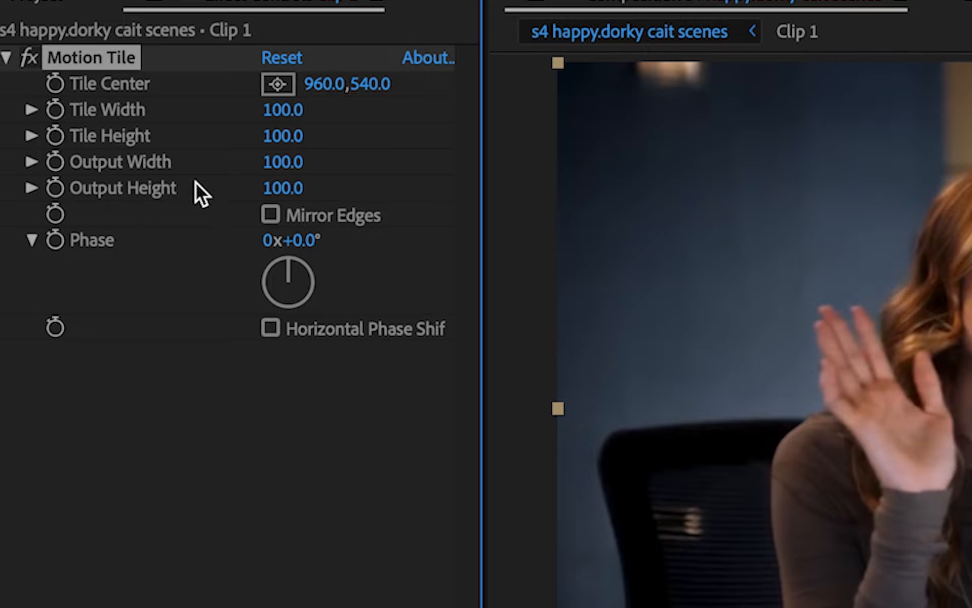
Set Clip 1's Motion Tile Output Width and Output Height to 300 and enable Mirror Edges
left_click(281, 166)
key("BackSpace")
type("300")
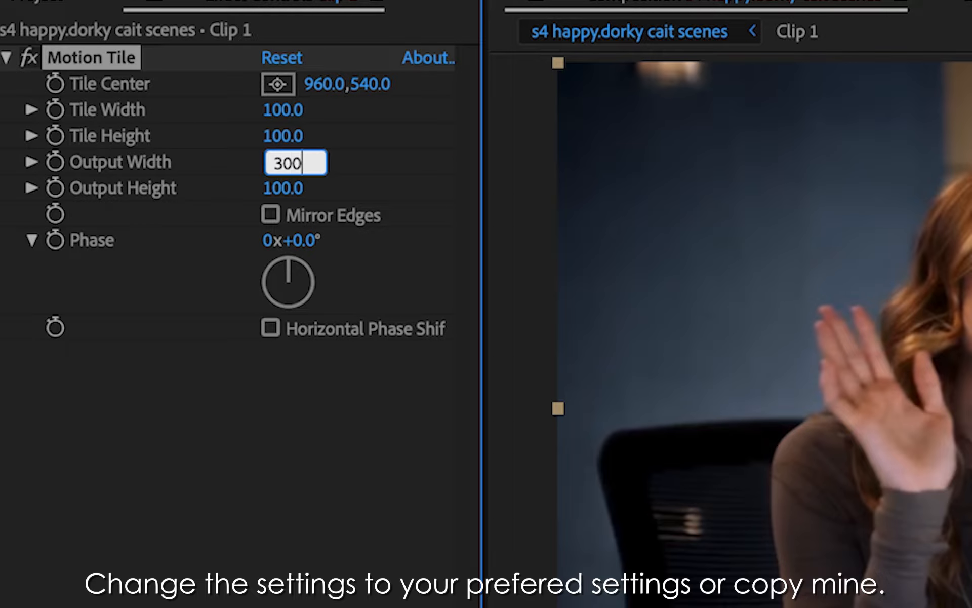
key("Return")
left_click(275, 193)
key("BackSpace")
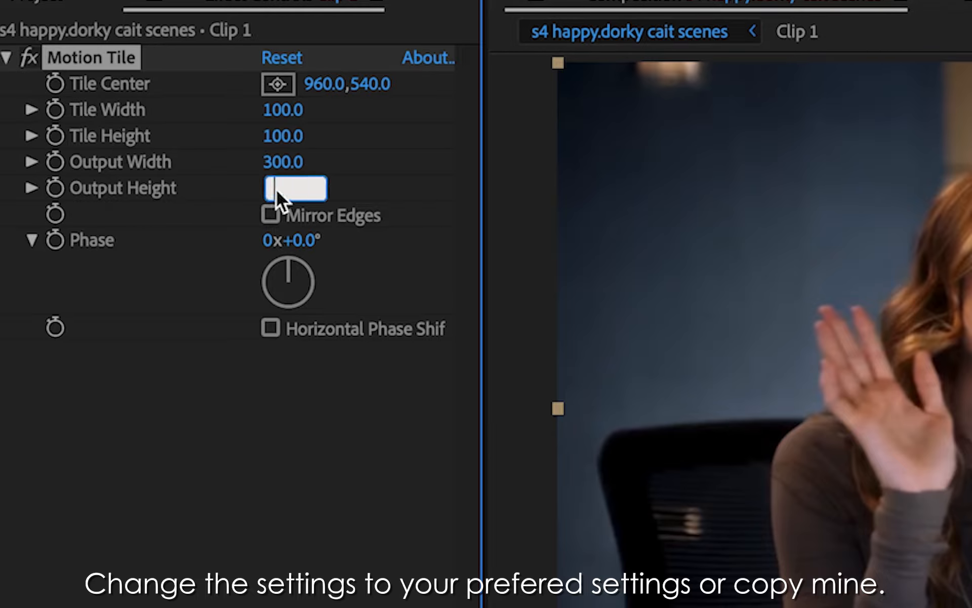
type("300")
key("Return")
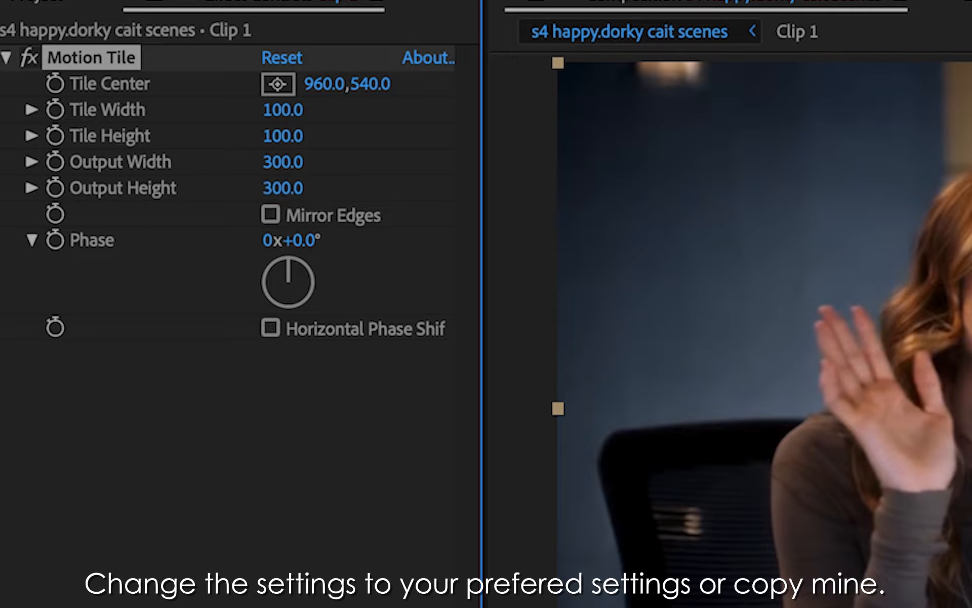
left_click(270, 215)
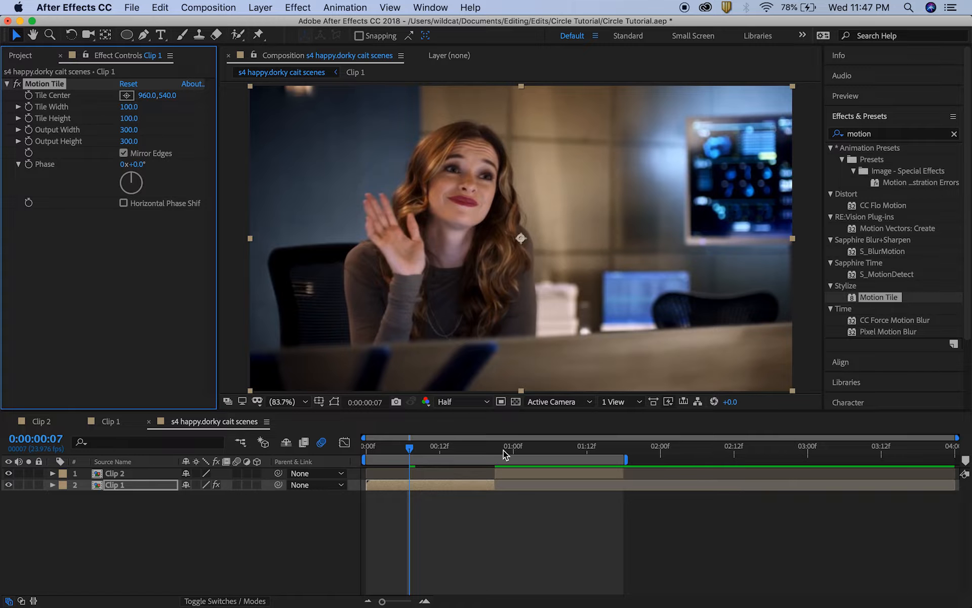
Apply the Motion Tile effect to Clip 2
left_click(525, 450)
left_click(533, 474)
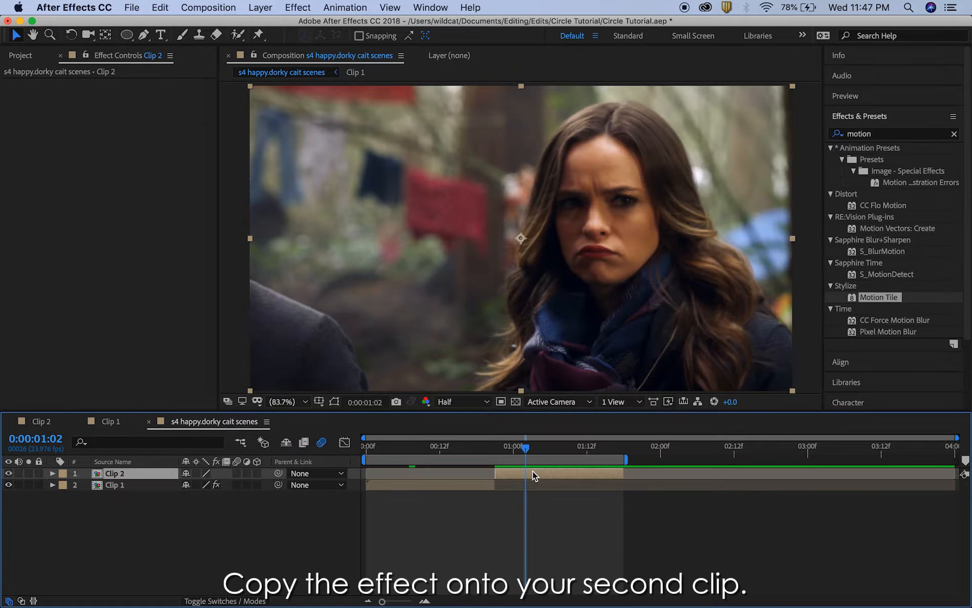
left_click_drag(891, 299, 554, 472)
Set Clip 2's Motion Tile Output Width and Output Height to 300 and enable Mirror Edges
left_click(129, 130)
type("300")
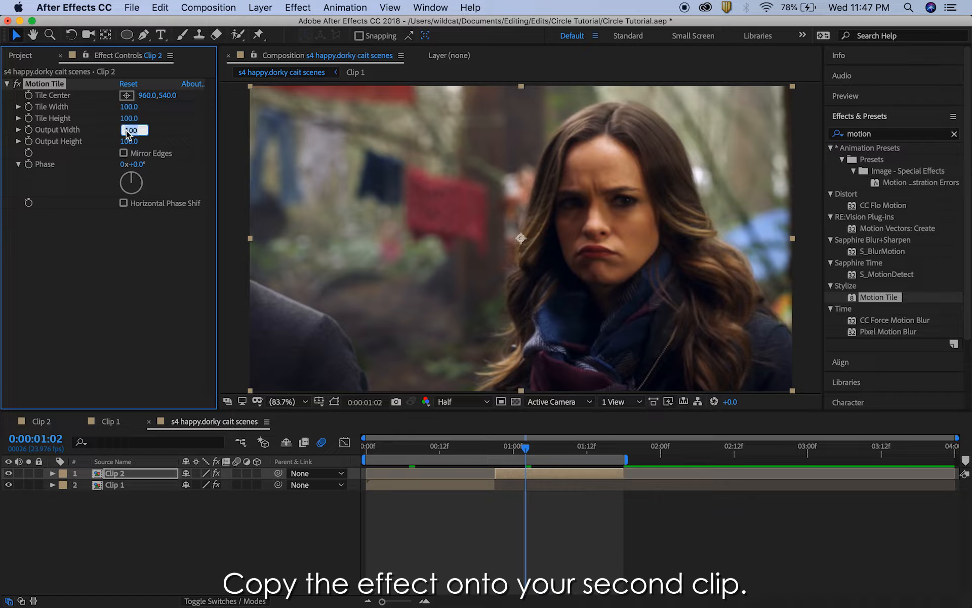
key("Return")
left_click(128, 141)
type("300")
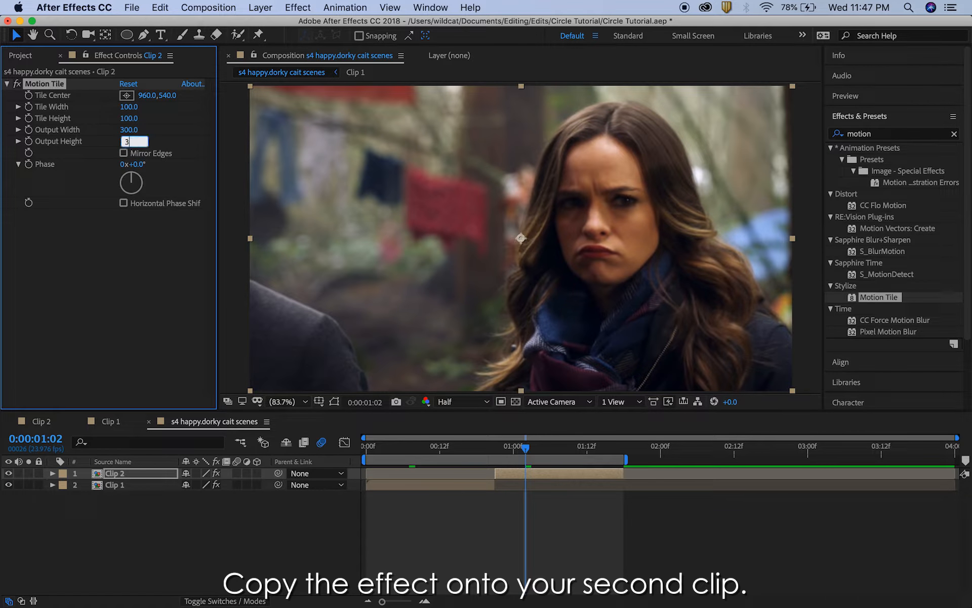
key("Return")
left_click(124, 153)
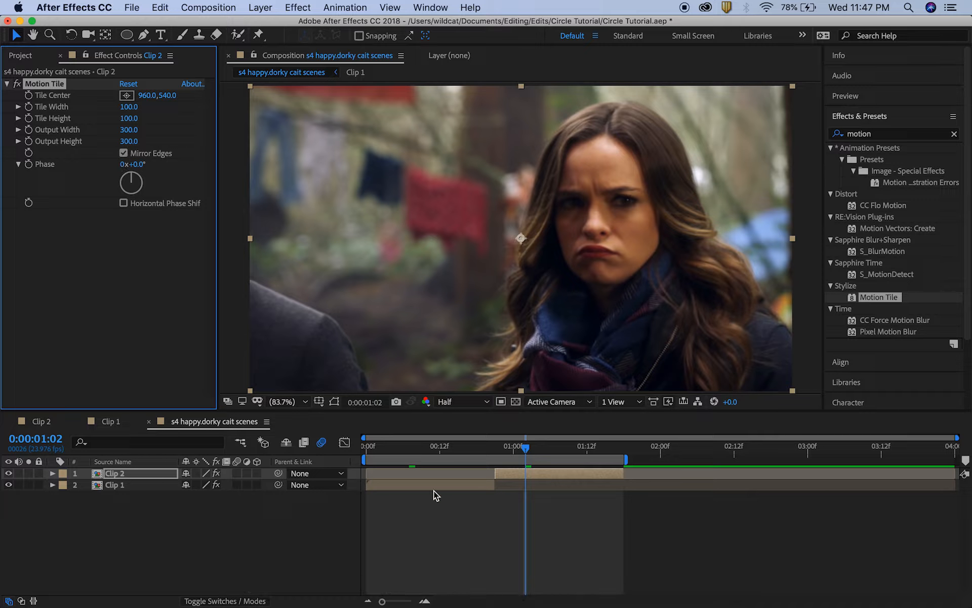
Add a 0° Rotation keyframe to Clip 1 at 0:00:00:07
left_click(410, 454)
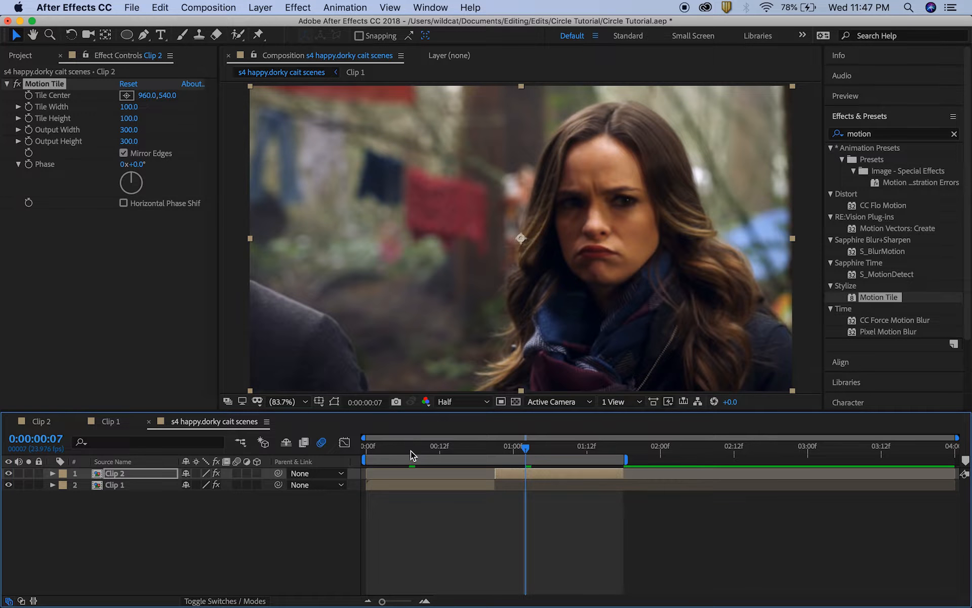
left_click(410, 450)
left_click(422, 486)
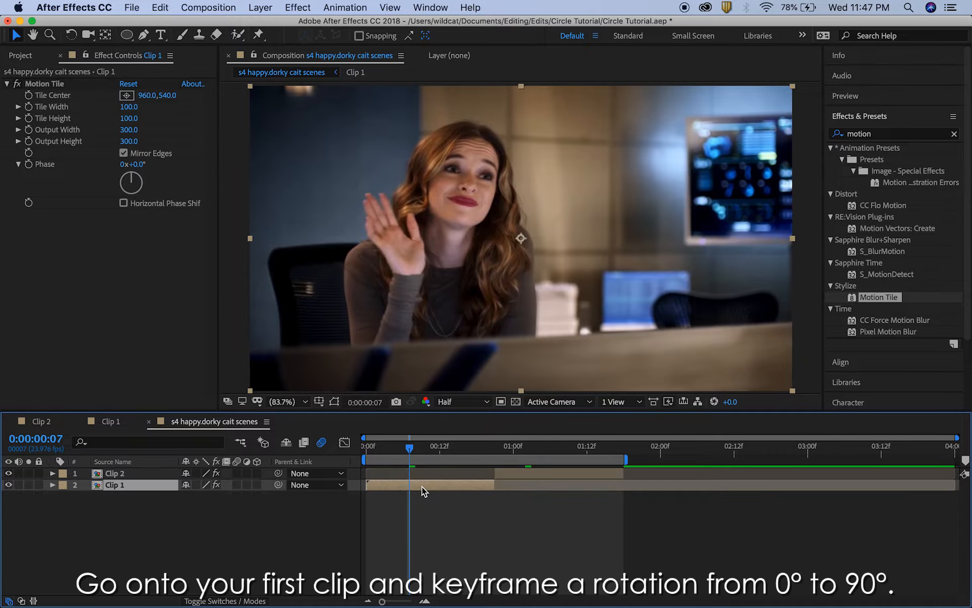
key("r")
left_click(88, 495)
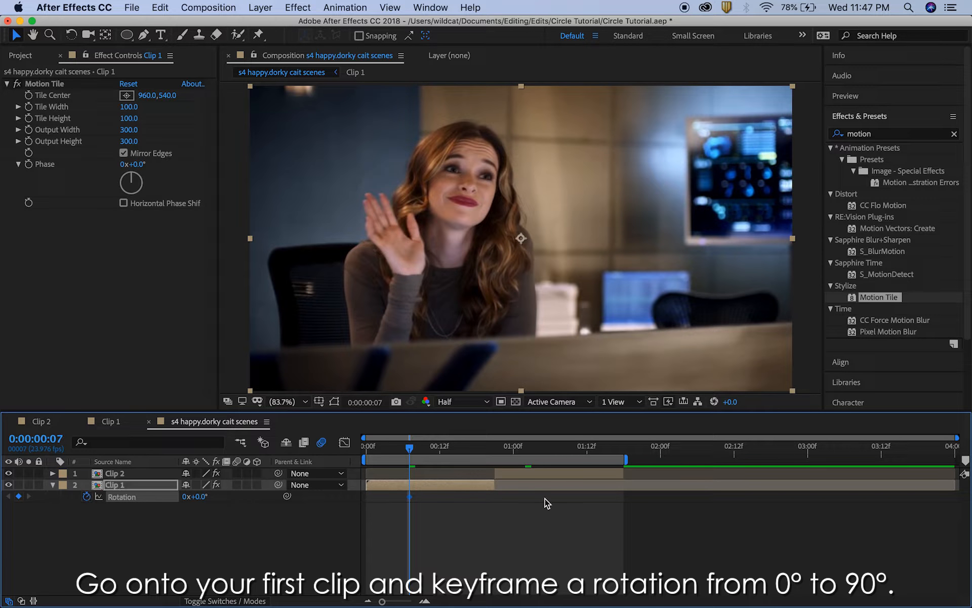
Add a 90° Rotation keyframe to Clip 1 at 0:00:00:21, where Clip 2 begins
left_click(495, 454)
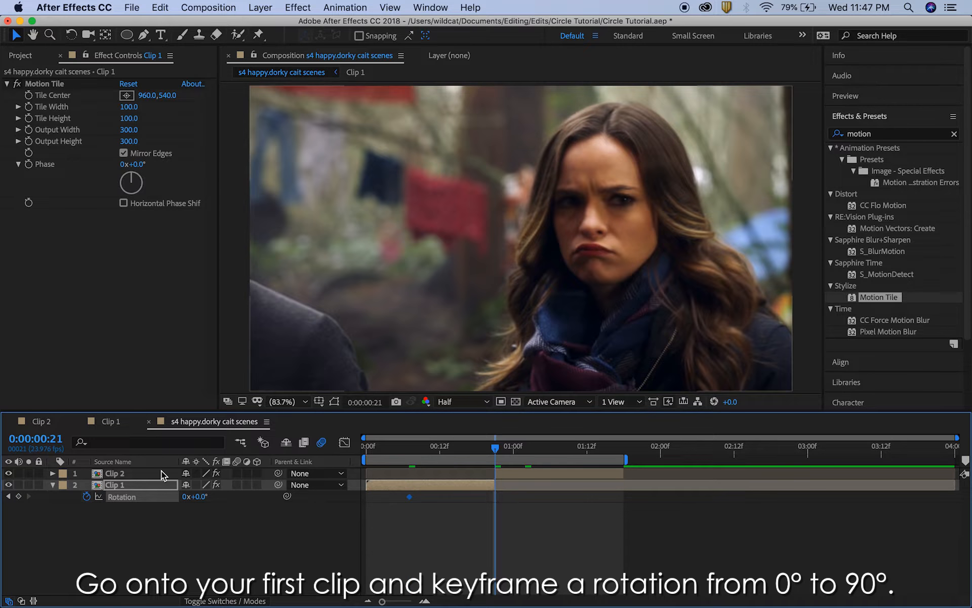
left_click(202, 496)
key("BackSpace")
type("9")
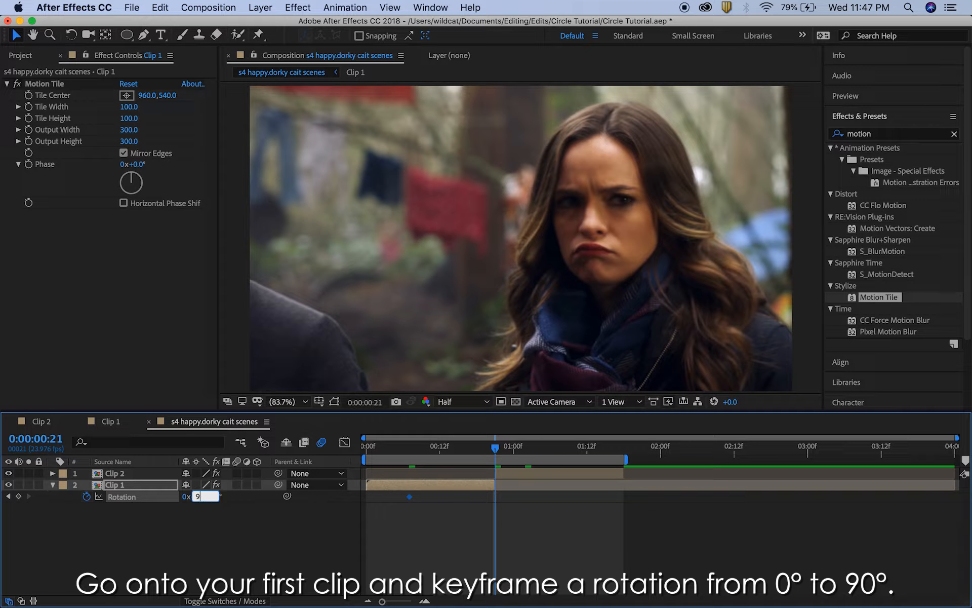
type("0")
key("Return")
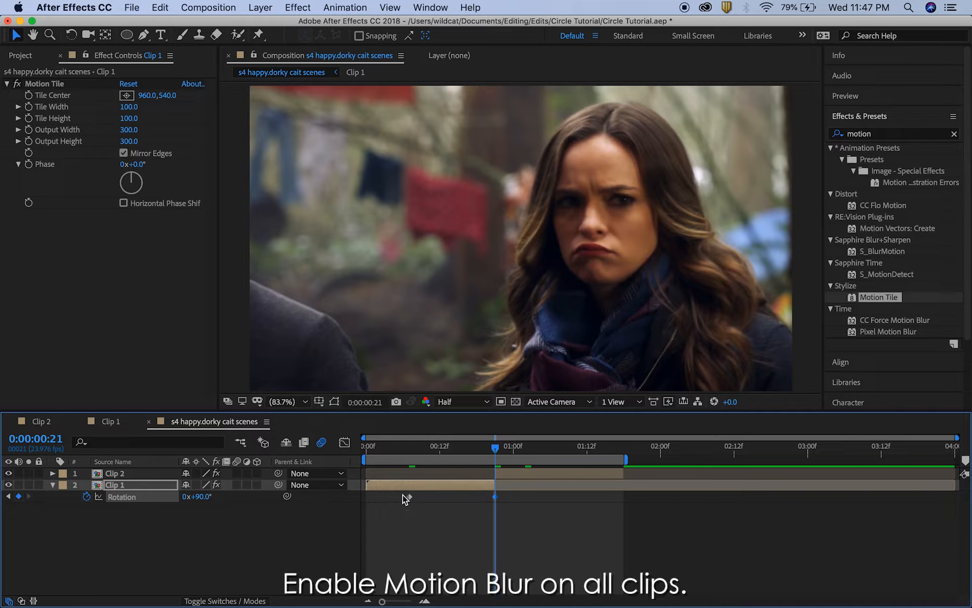
Enable motion blur for both Clip 1 and Clip 2
left_click(235, 484)
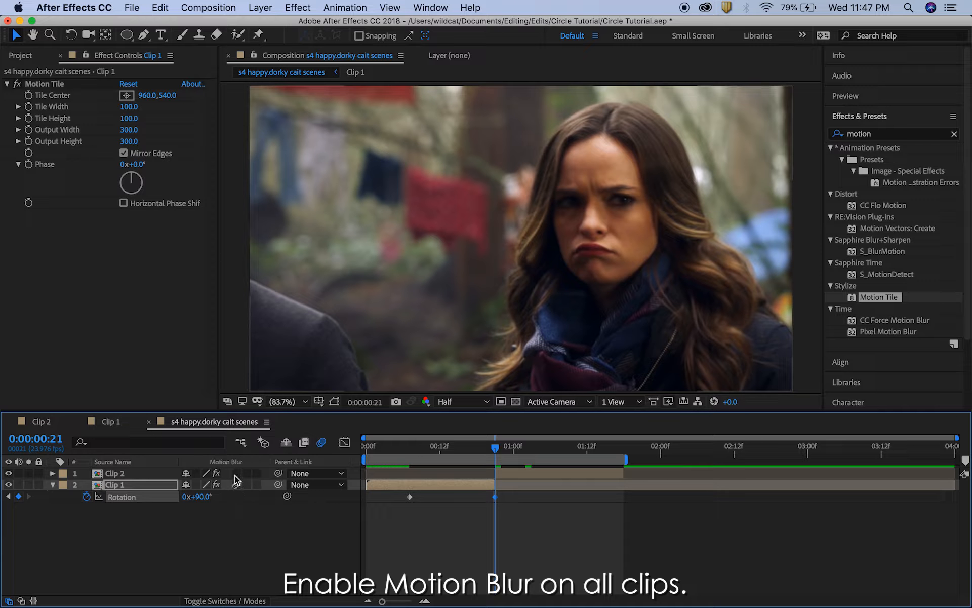
left_click(237, 473)
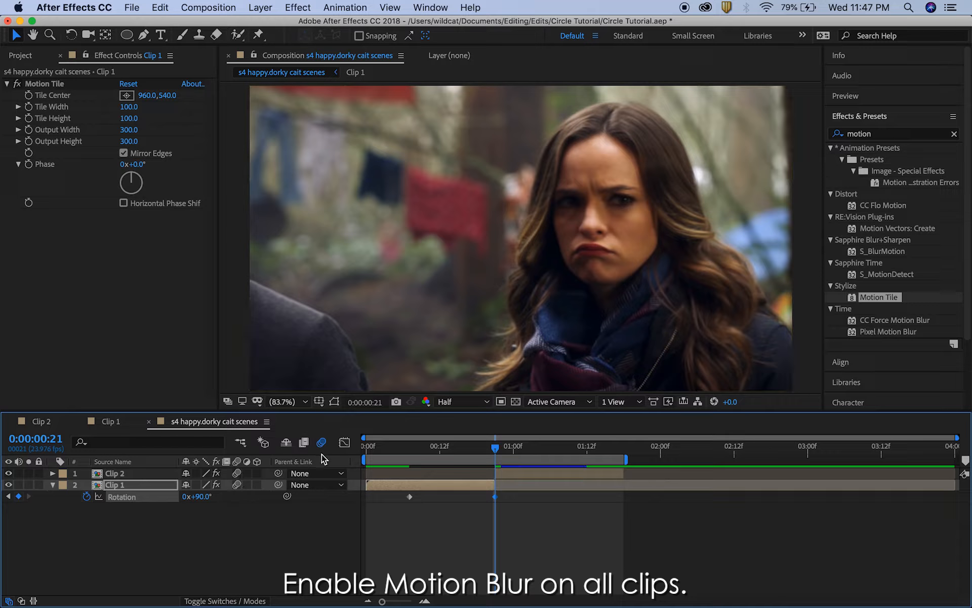
Apply Easy Ease to both Rotation keyframes of Clip 1
right_click(409, 499)
mouse_move(479, 595)
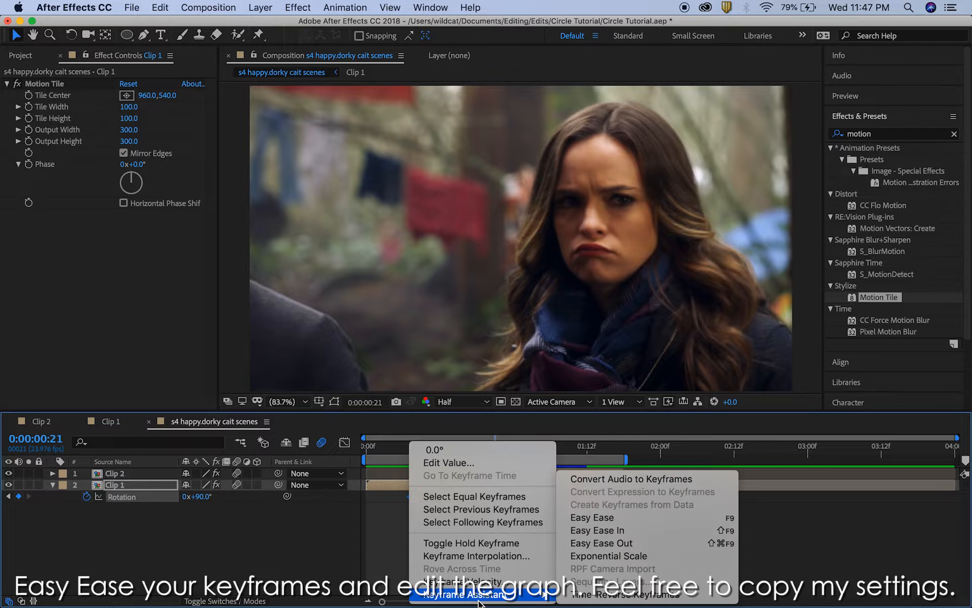
left_click(609, 521)
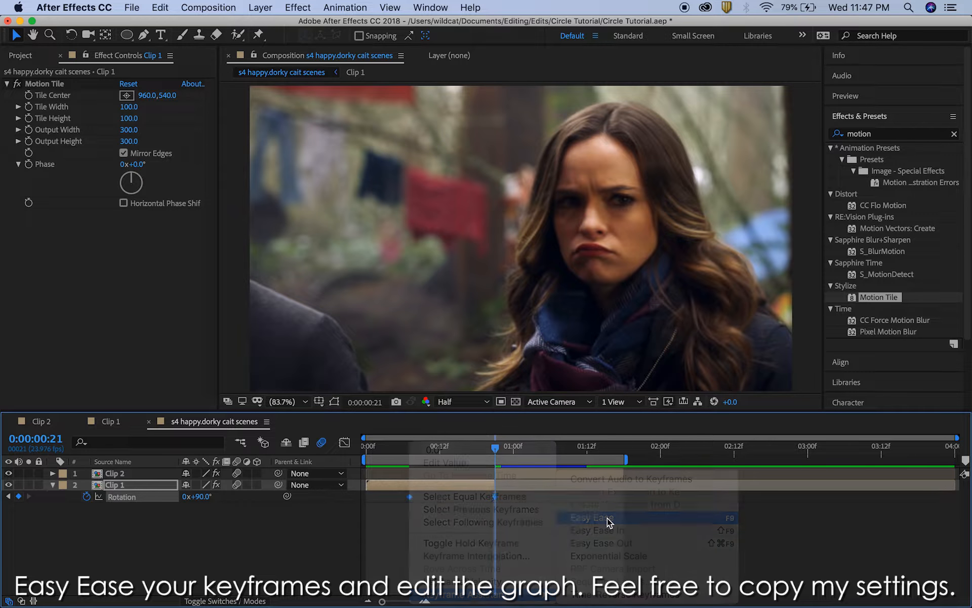
Reshape Clip 1's Rotation speed graph to rise slowly and peak sharply at the last keyframe, and preview the composition from the start
left_click(347, 448)
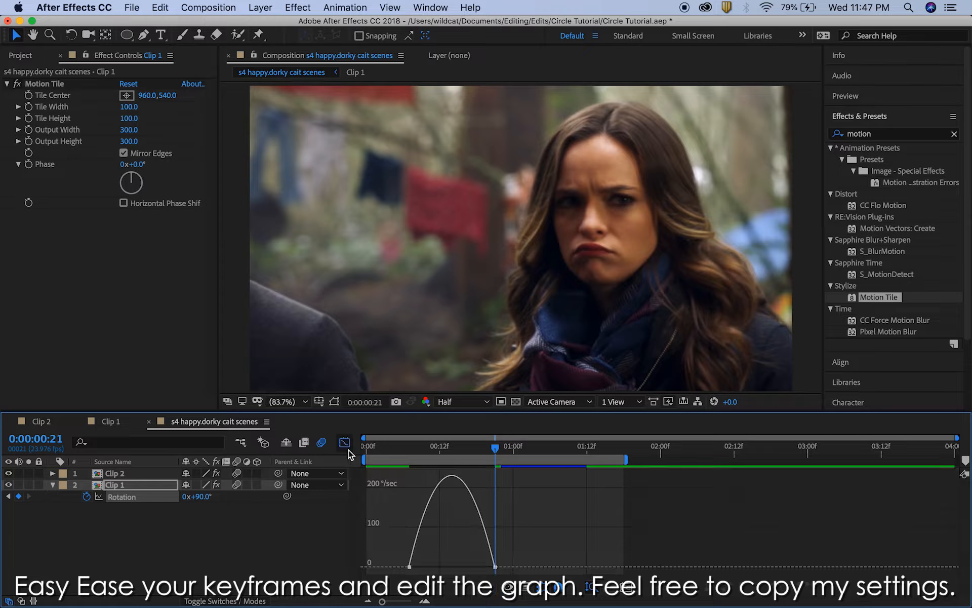
left_click(410, 566)
left_click_drag(423, 567, 557, 571)
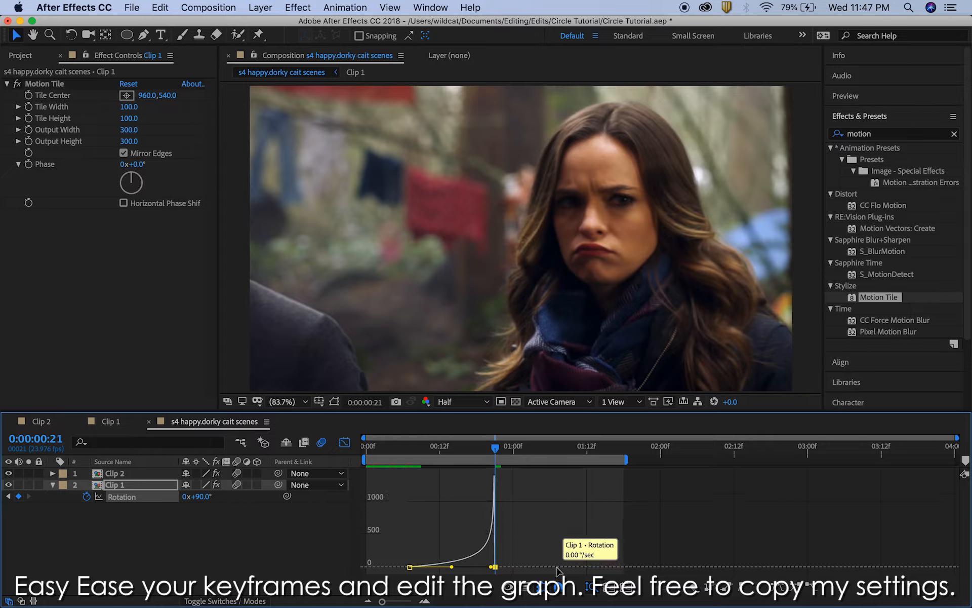
left_click(344, 442)
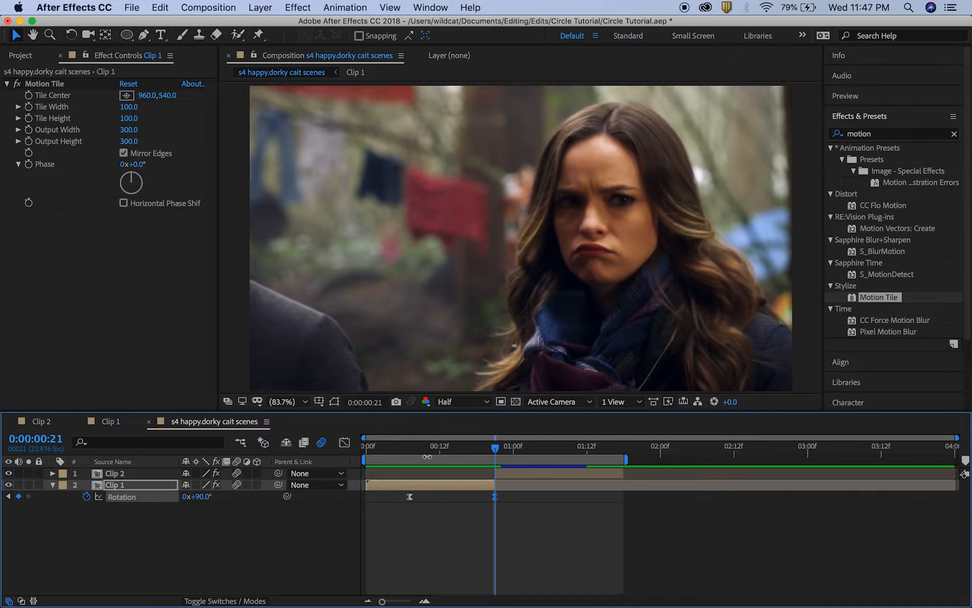
left_click_drag(416, 452, 347, 451)
key("space")
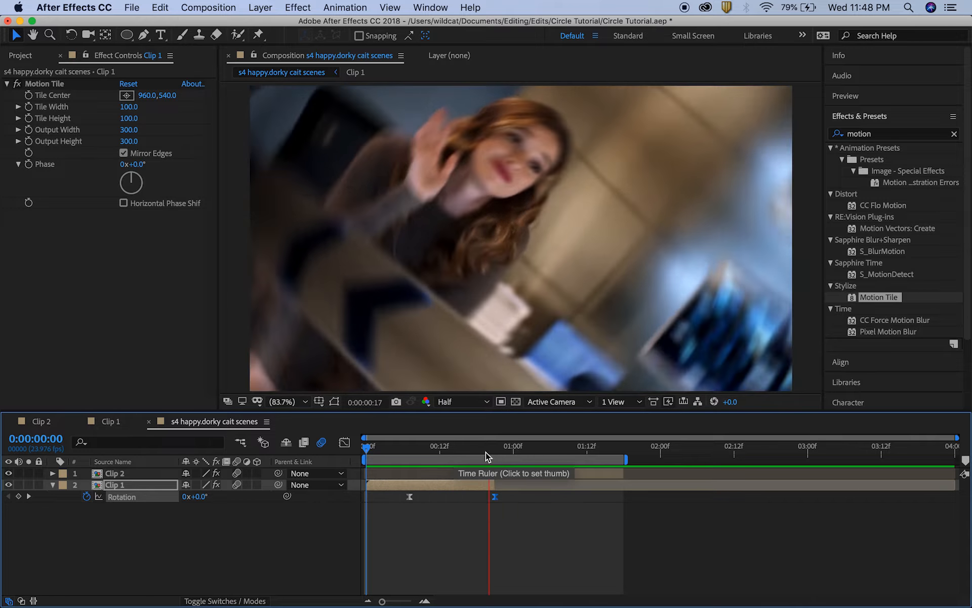
Add a -140° Rotation keyframe to Clip 2 at 0:00:00:20, one frame before the clip begins
left_click_drag(508, 453, 490, 451)
left_click(520, 477)
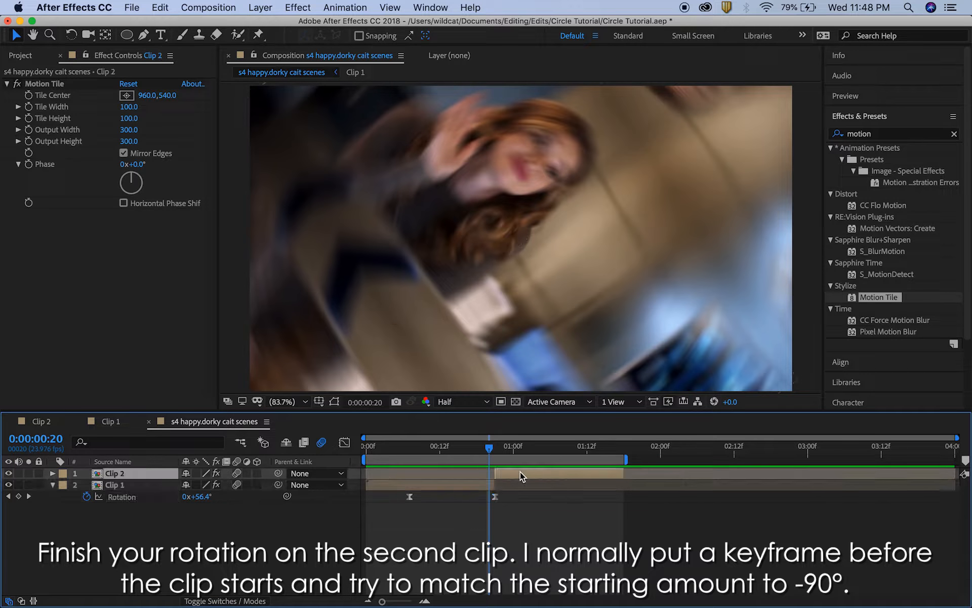
key("r")
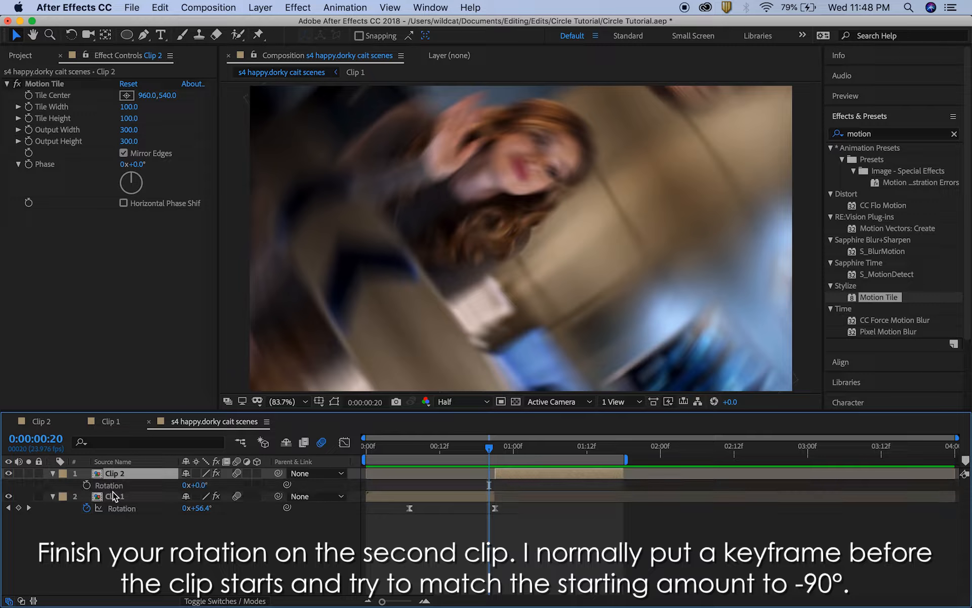
left_click(87, 485)
left_click(198, 485)
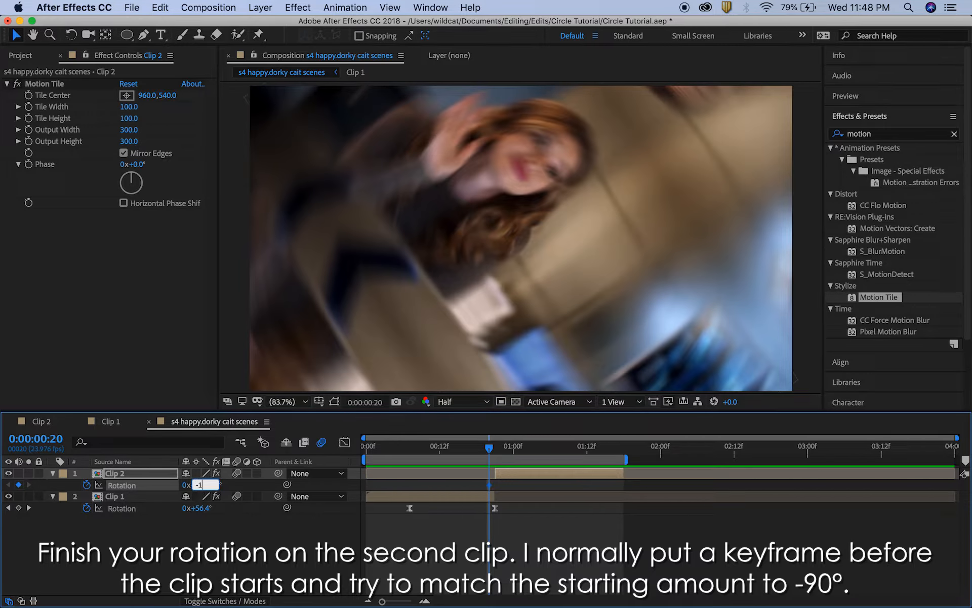
key("Return")
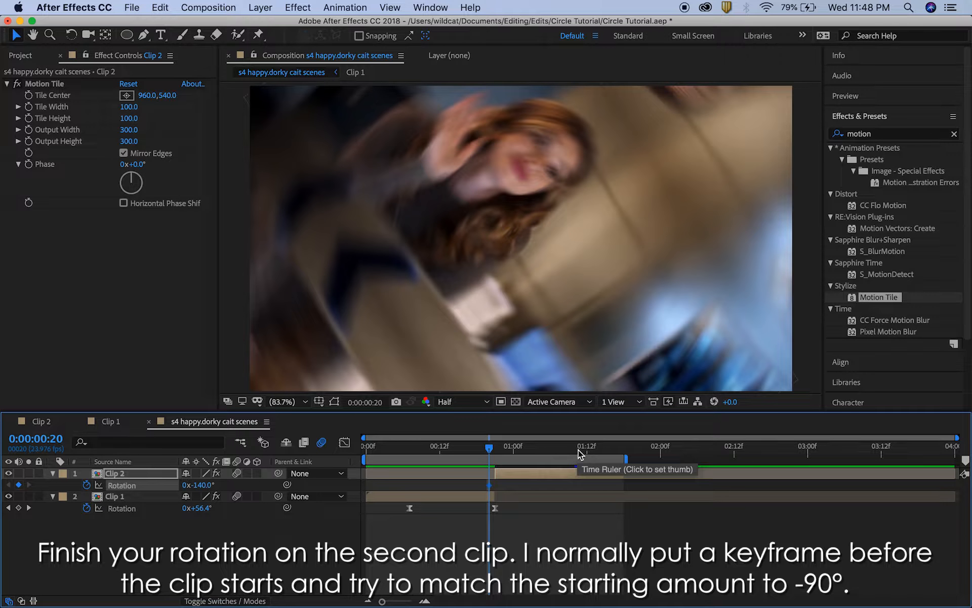
Add a 0° Rotation keyframe to Clip 2 at 0:00:01:11
left_click_drag(578, 450, 584, 452)
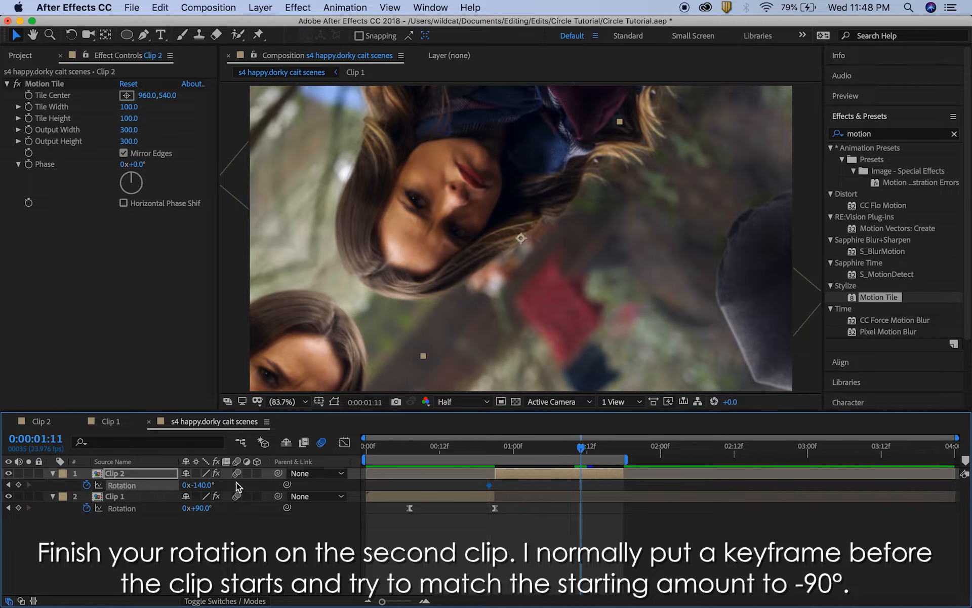
left_click(202, 485)
type("0")
key("Return")
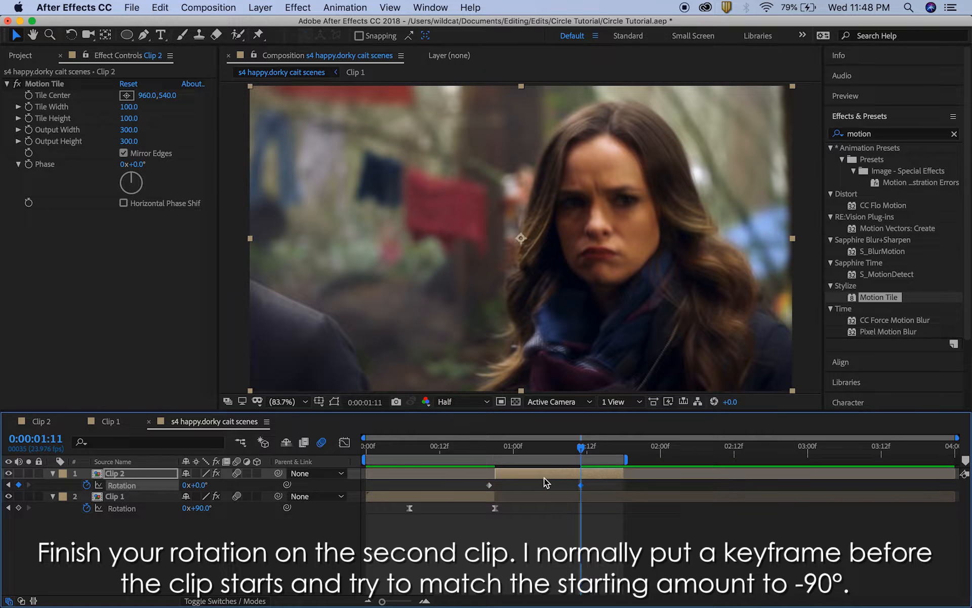
Apply Easy Ease to both Rotation keyframes of Clip 2 and show their speed graph
right_click(490, 486)
mouse_move(555, 594)
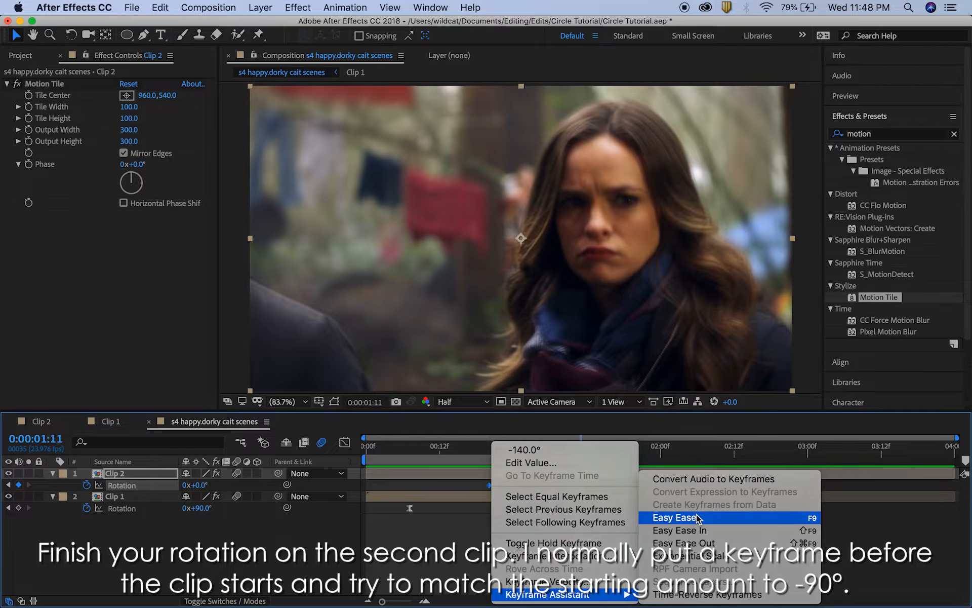
left_click(697, 517)
left_click(345, 443)
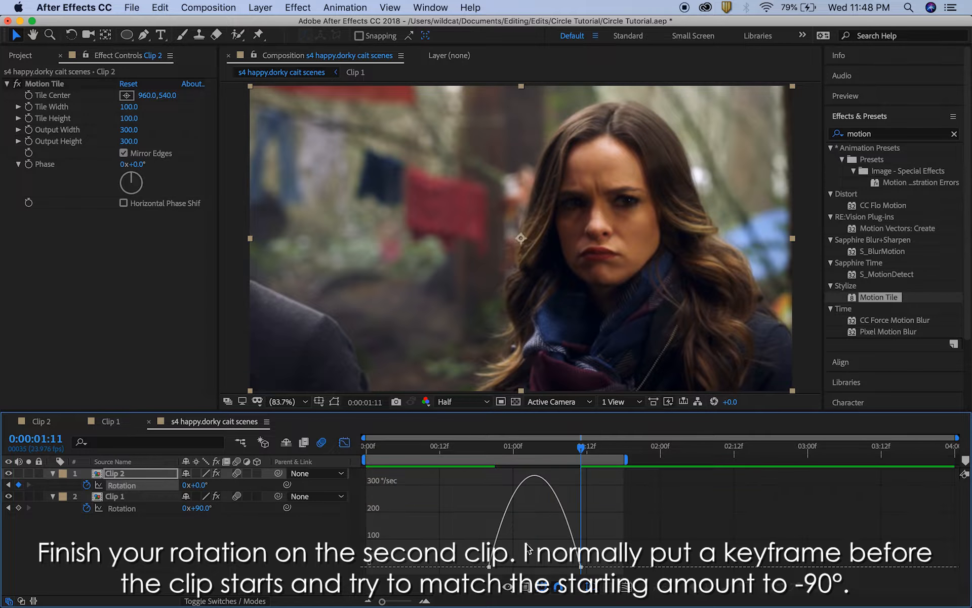
Reshape Clip 2's Rotation speed graph to peak sharply at the first keyframe and ease out slowly, close the graph, and preview the result
left_click_drag(503, 566, 462, 567)
left_click_drag(565, 567, 475, 570)
left_click(345, 442)
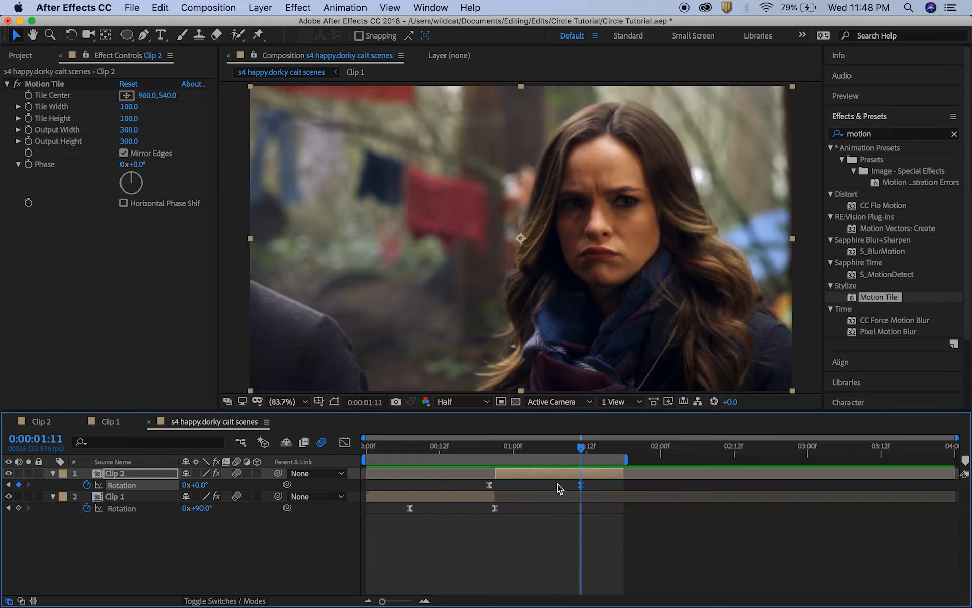
left_click(494, 453)
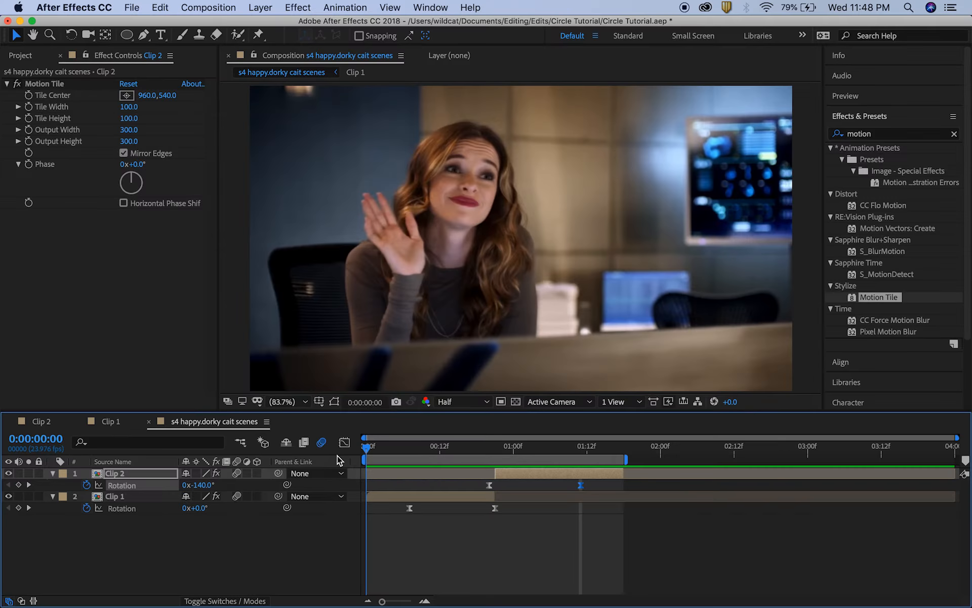
Collapse both clips' properties, duplicate the Clip 1 layer, and show the copy's Rotation property
left_click(409, 452)
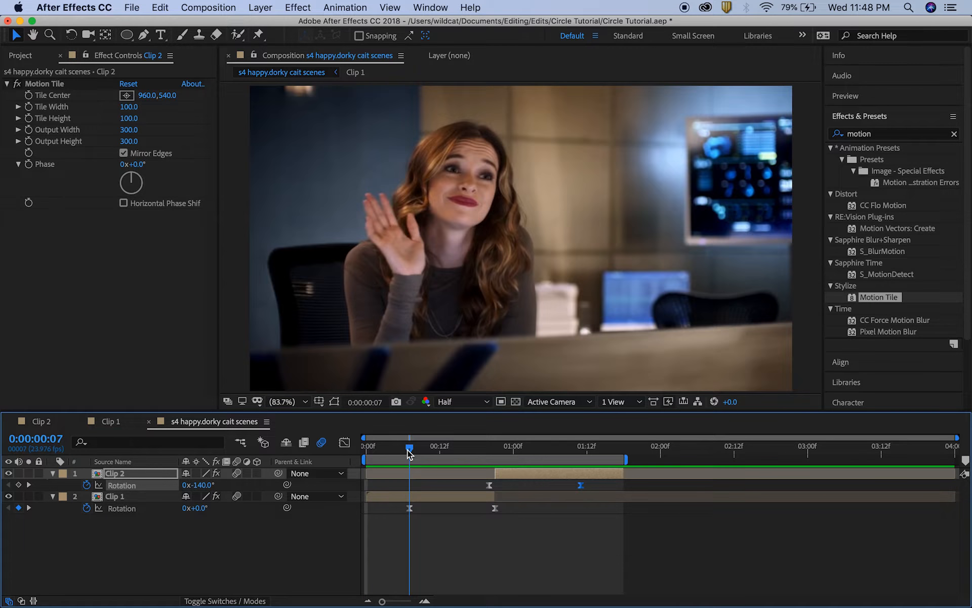
left_click(53, 473)
left_click(52, 482)
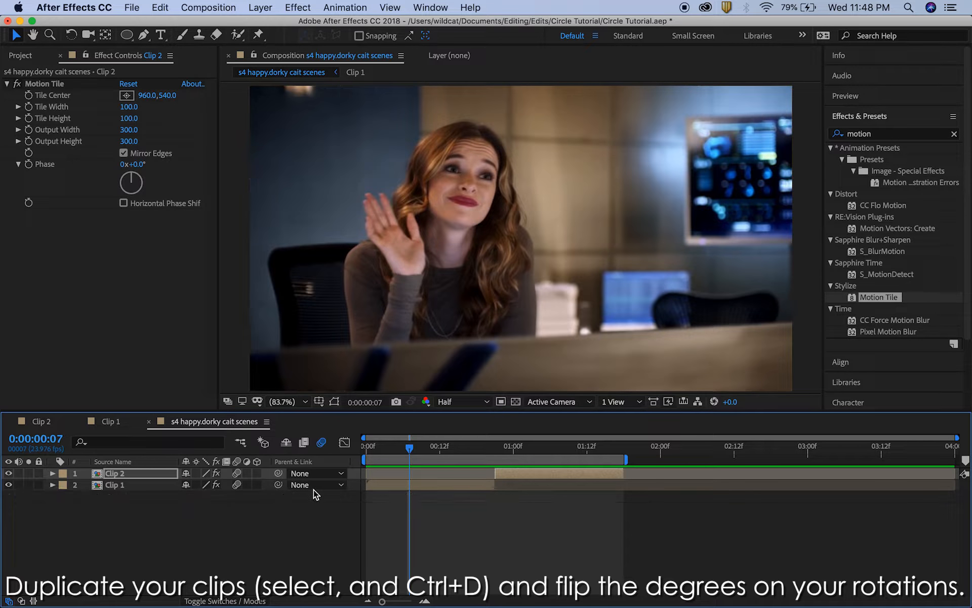
left_click(406, 485)
key("ctrl+d")
key("r")
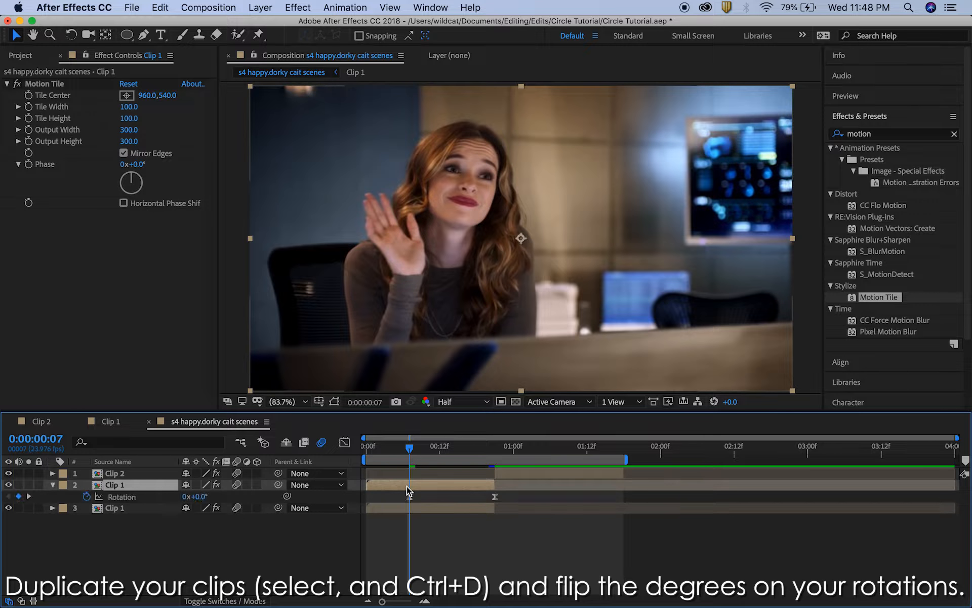
Set the duplicate Clip 1's Rotation keyframe at 0:00:00:21 to -90°
left_click(495, 448)
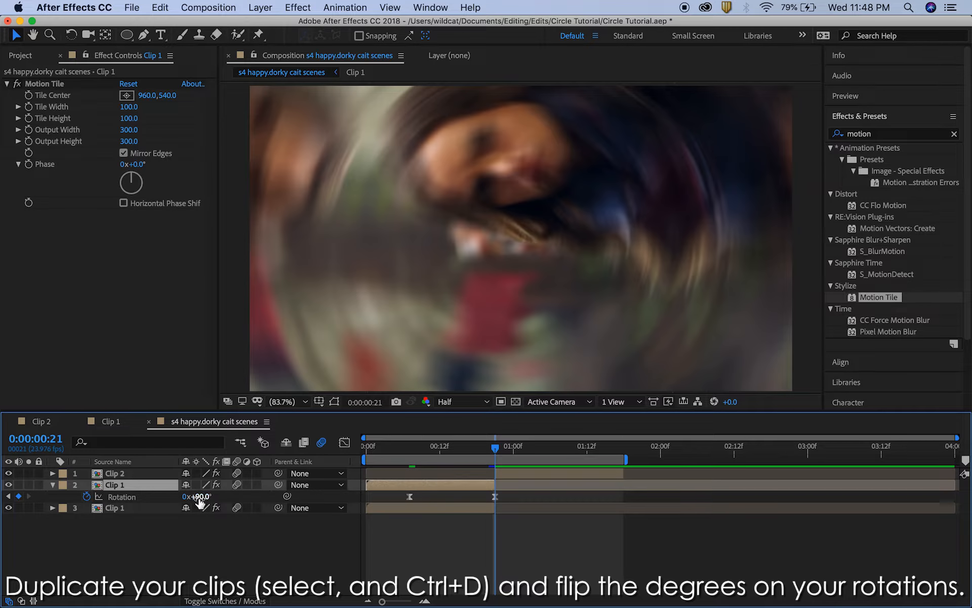
left_click(200, 497)
type("-90")
key("Return")
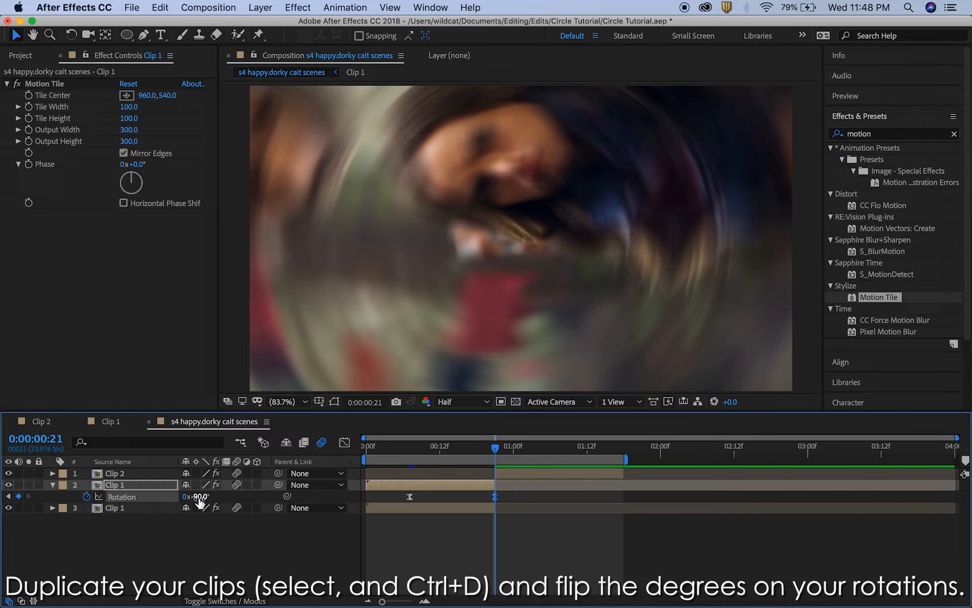
Duplicate the Clip 2 layer and set the copy's Rotation keyframe at 0:00:00:20 to 140°
left_click(520, 473)
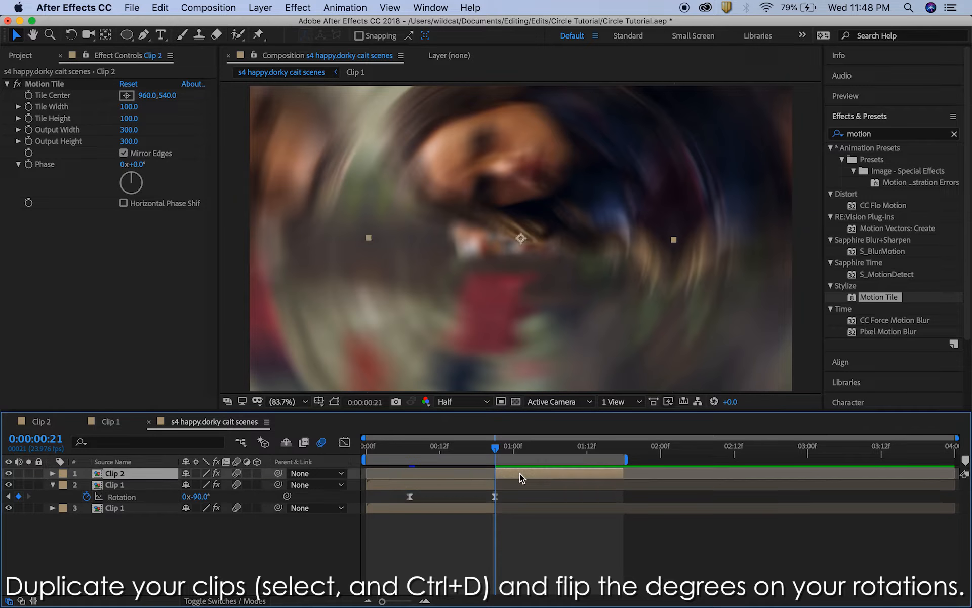
key("super+d")
key("r")
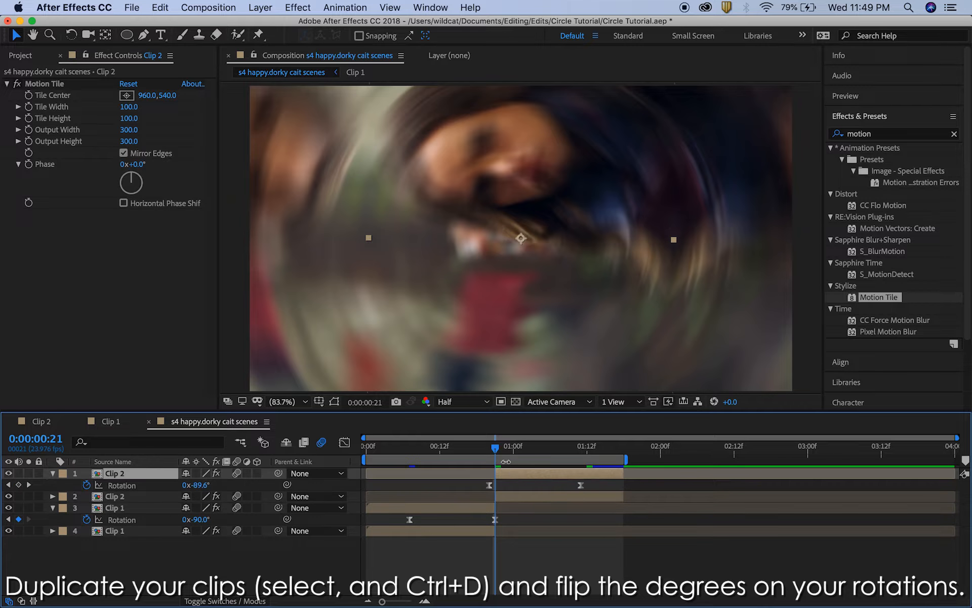
left_click_drag(496, 451, 490, 454)
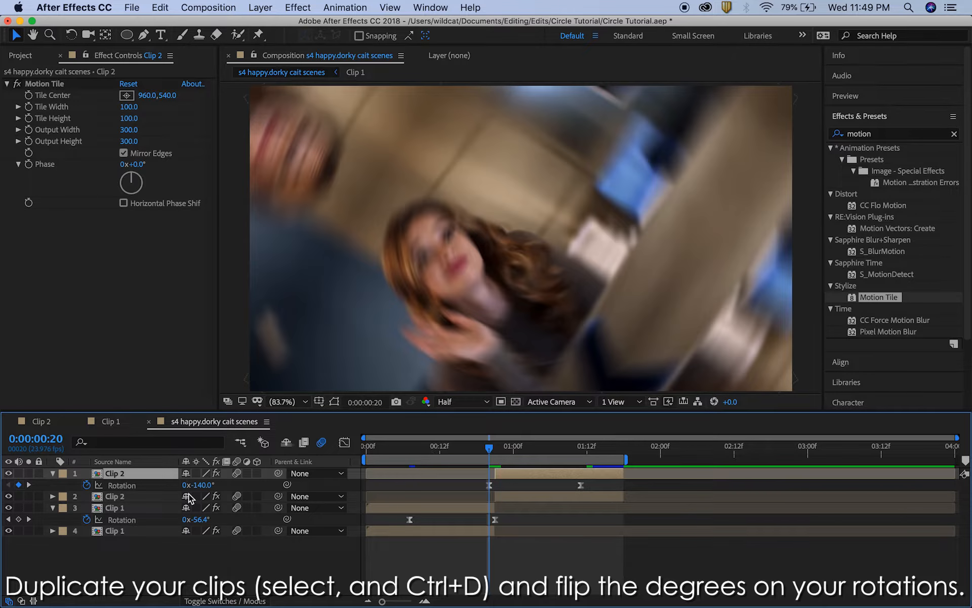
left_click(204, 484)
key("BackSpace")
key("Return")
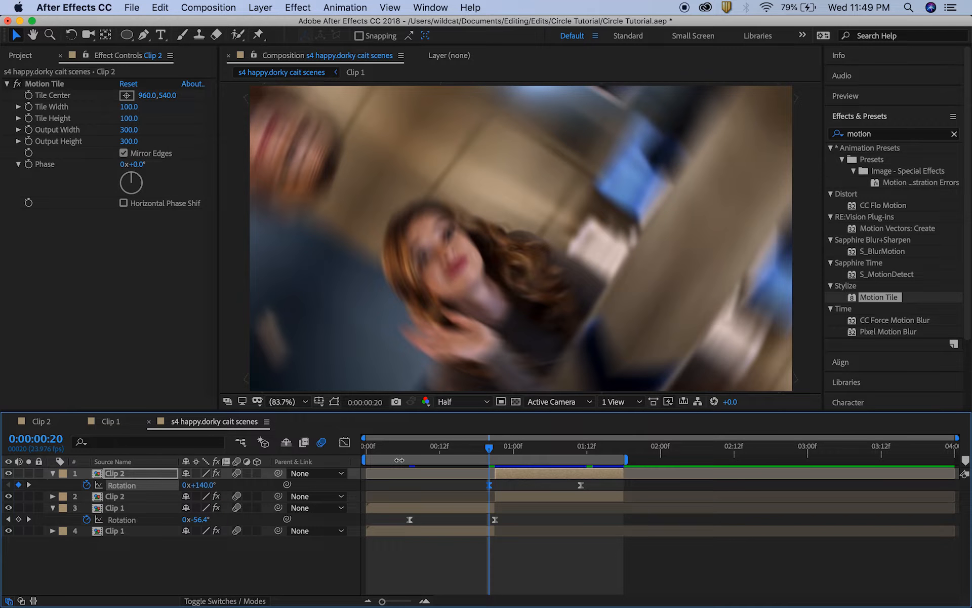
Preview the composition from the start to check the reversed rotation across the clip change
key("Home")
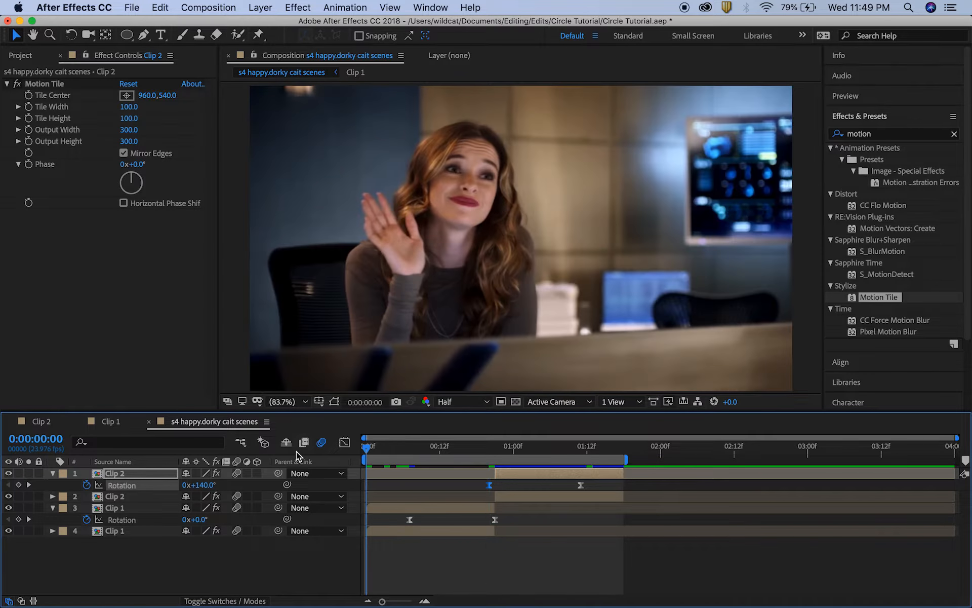
mouse_move(576, 602)
key("space")
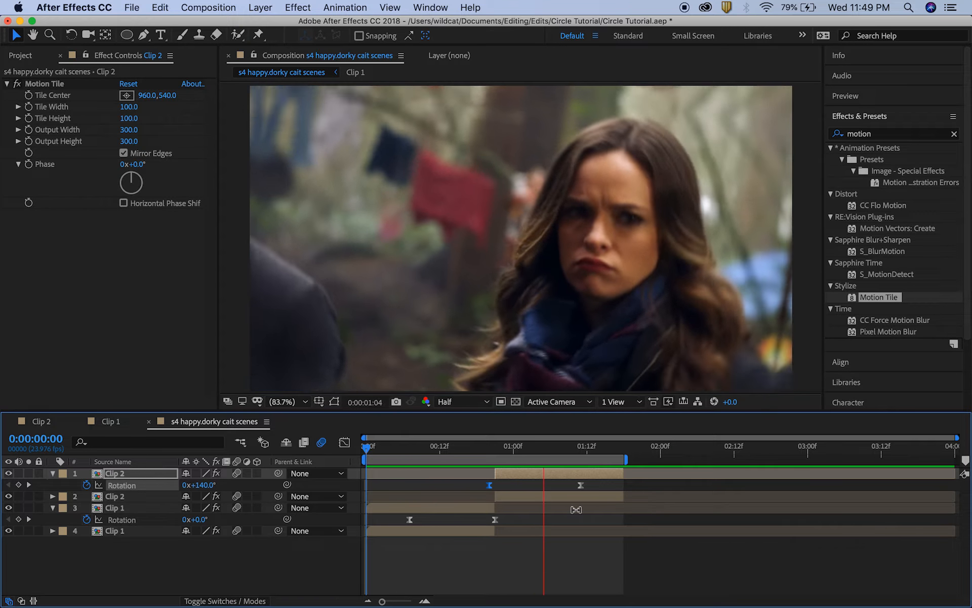
key("space")
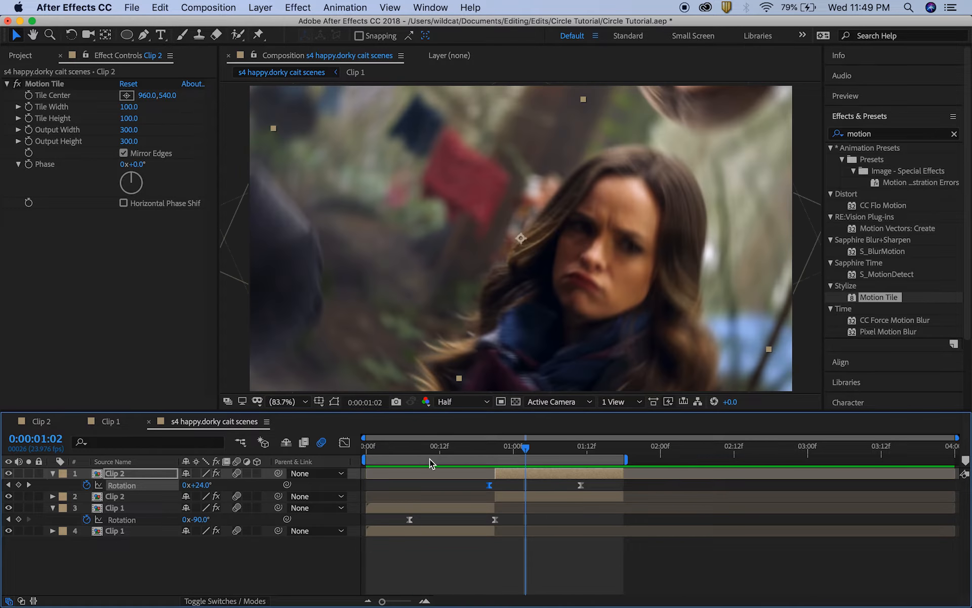
Collapse the expanded properties of all four layers and the Motion Tile effect settings
left_click(53, 508)
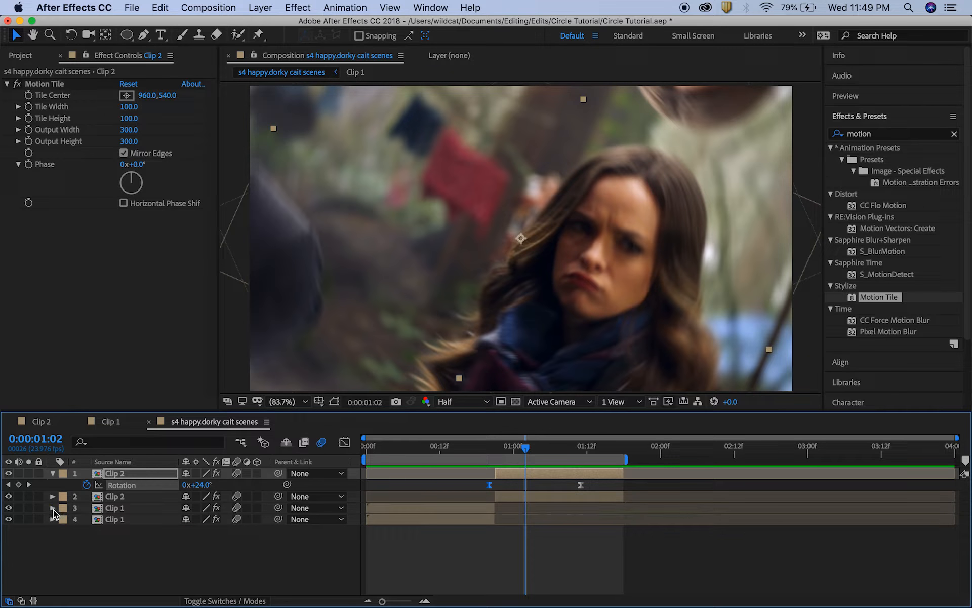
left_click(53, 496)
left_click(53, 497)
left_click(53, 473)
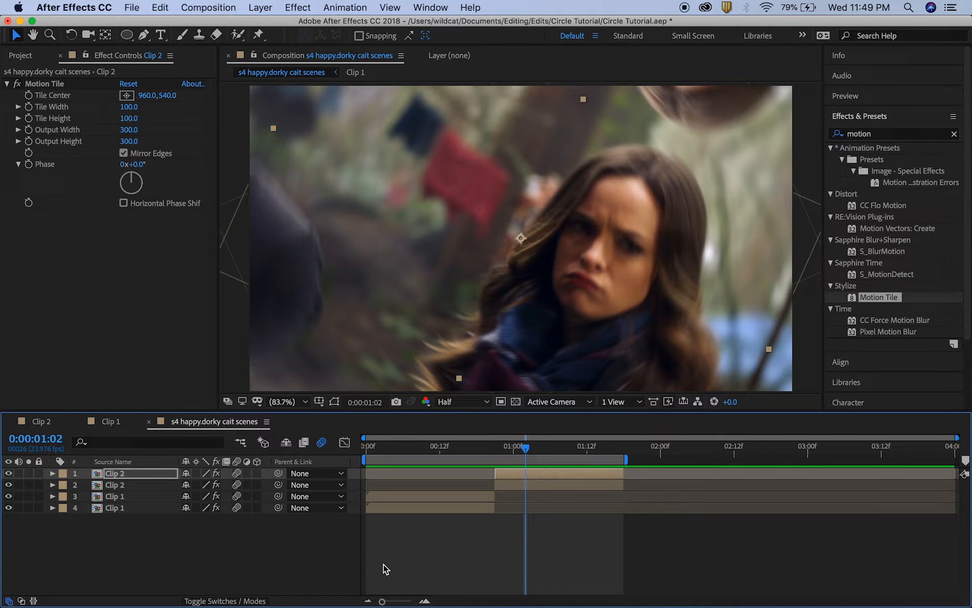
left_click(7, 83)
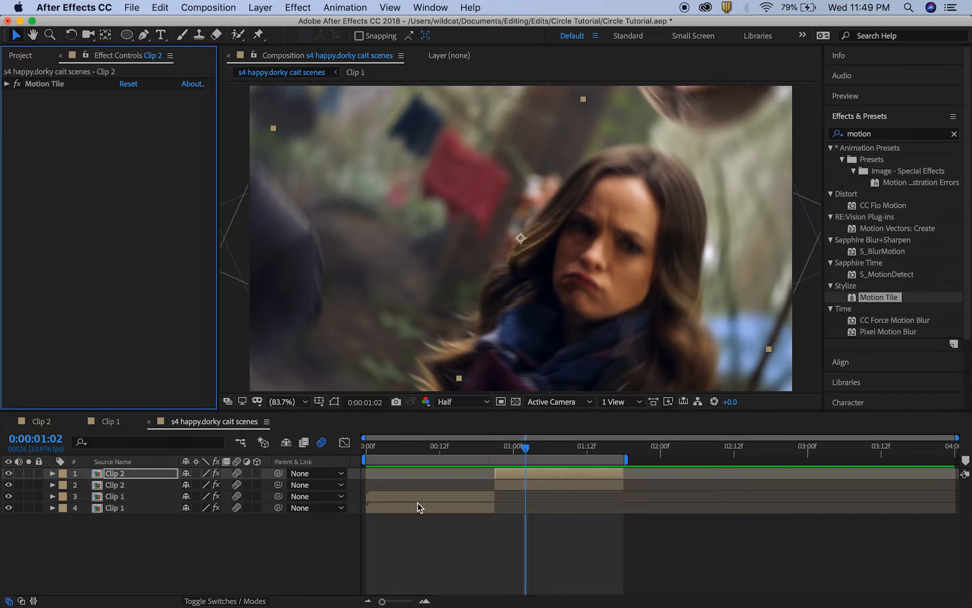
Pre-compose the original Clip 1 on layer 4, moving all attributes into the new composition
left_click(401, 508)
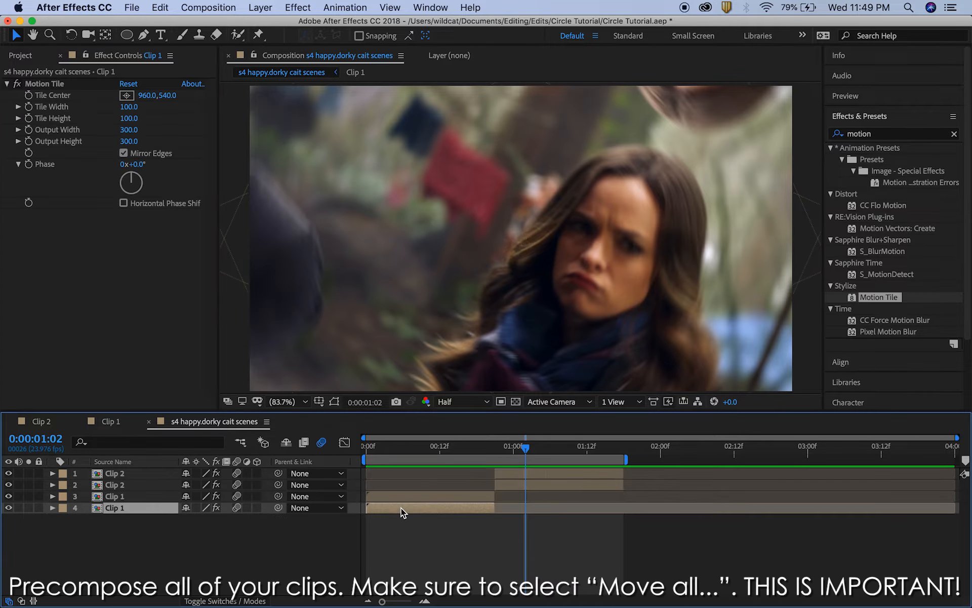
right_click(401, 507)
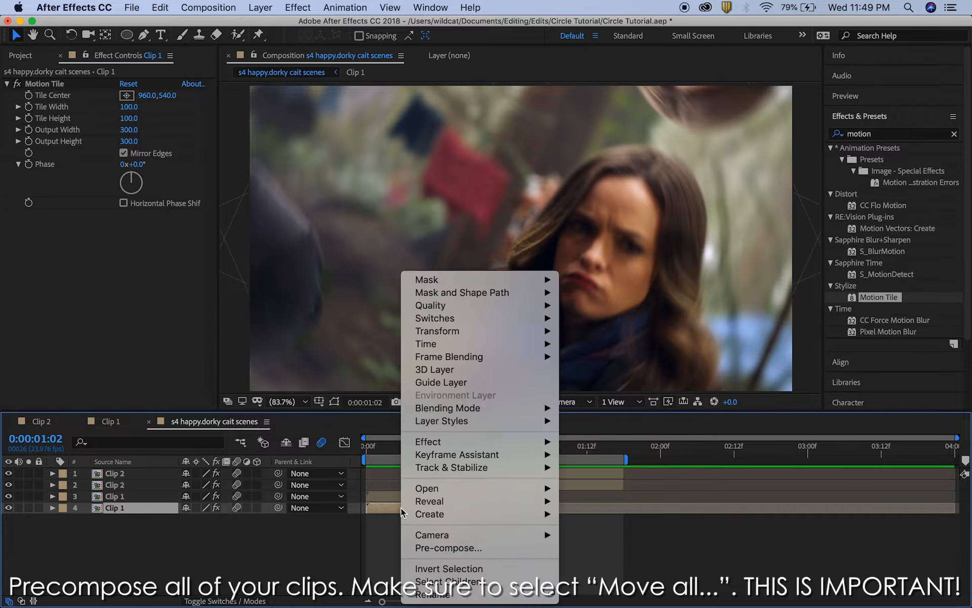
left_click(452, 547)
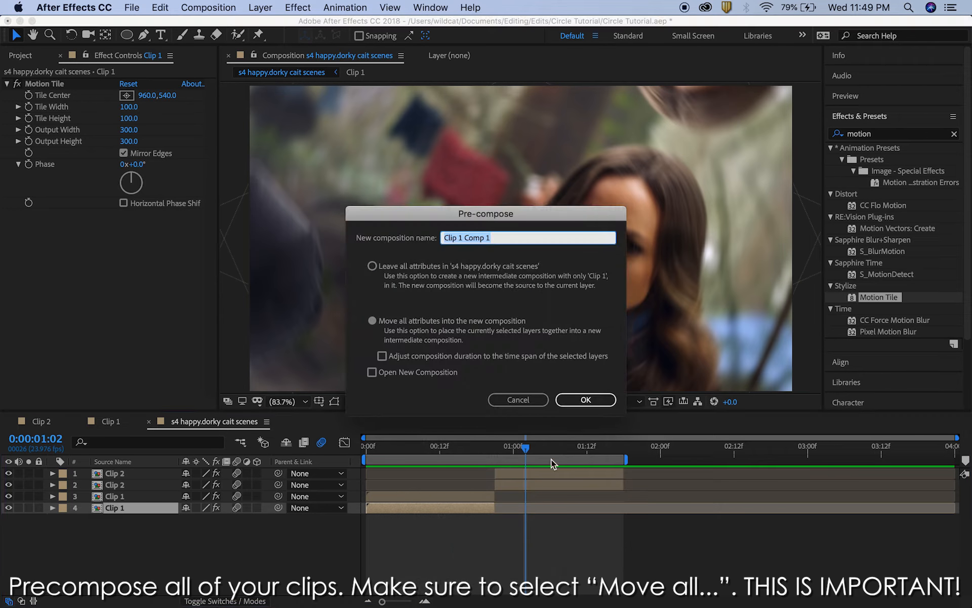
left_click(585, 401)
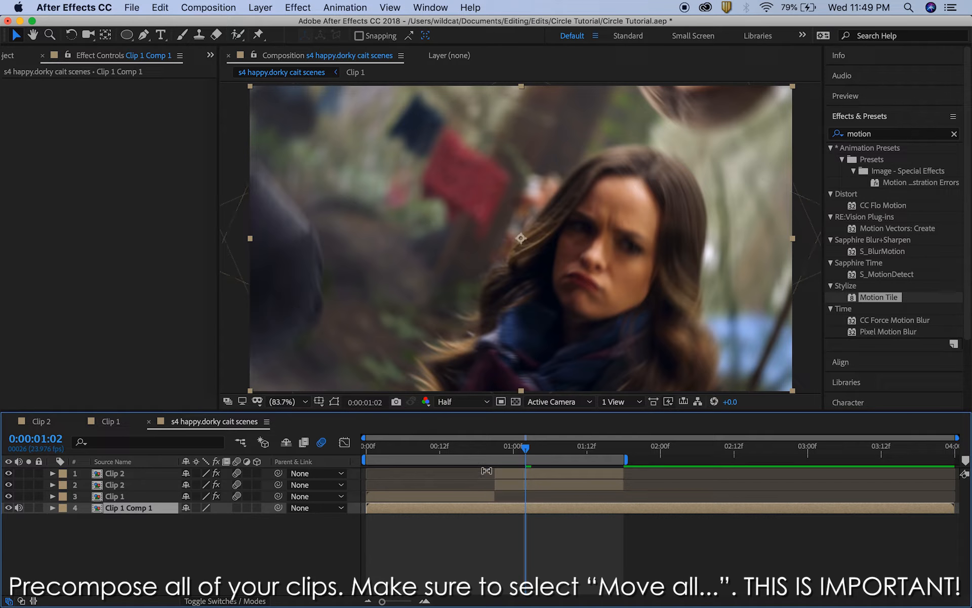
Pre-compose the duplicate Clip 1 on layer 3, moving all attributes into the new composition
left_click(478, 494)
right_click(478, 494)
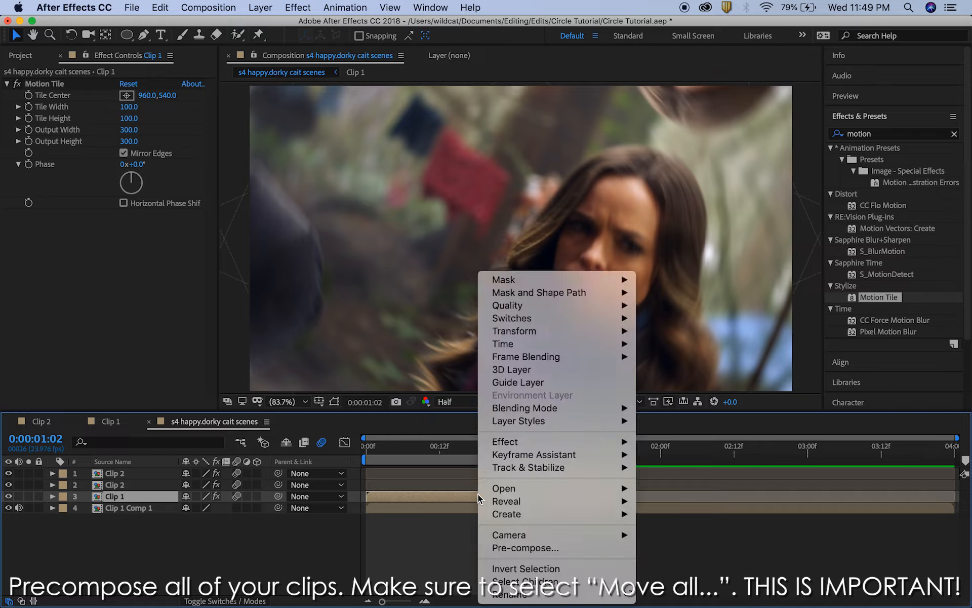
left_click(547, 553)
left_click(586, 399)
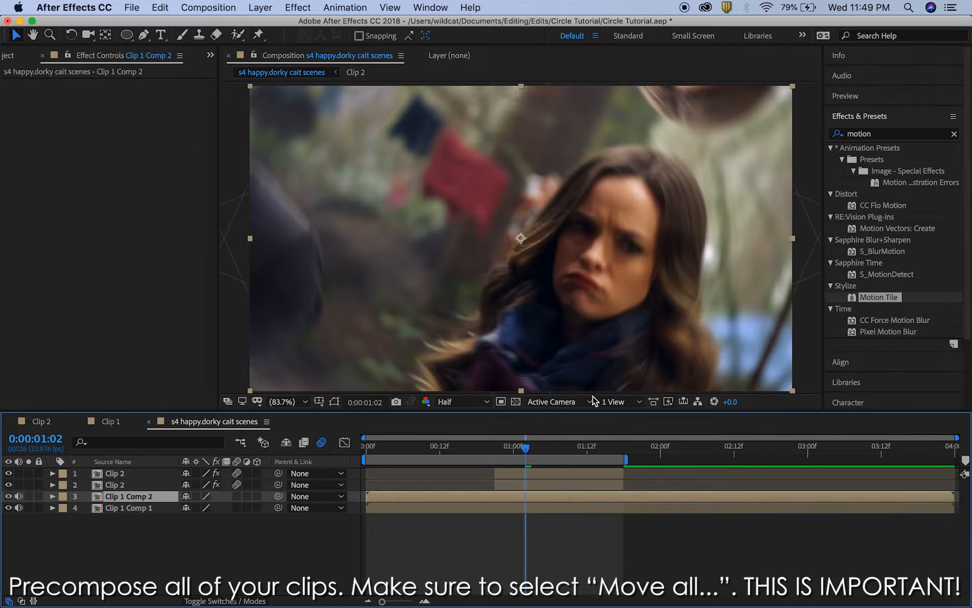
Split both Clip 1 pre-comps at 0:00:00:21 and delete the parts after the cut
left_click(493, 448)
left_click(515, 509, "shift")
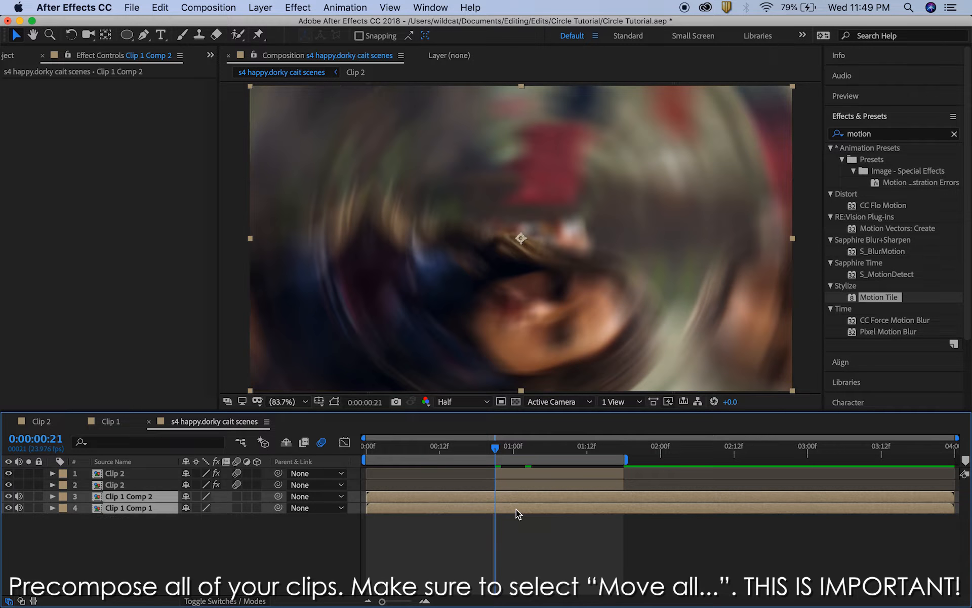
key("alt+bracketright")
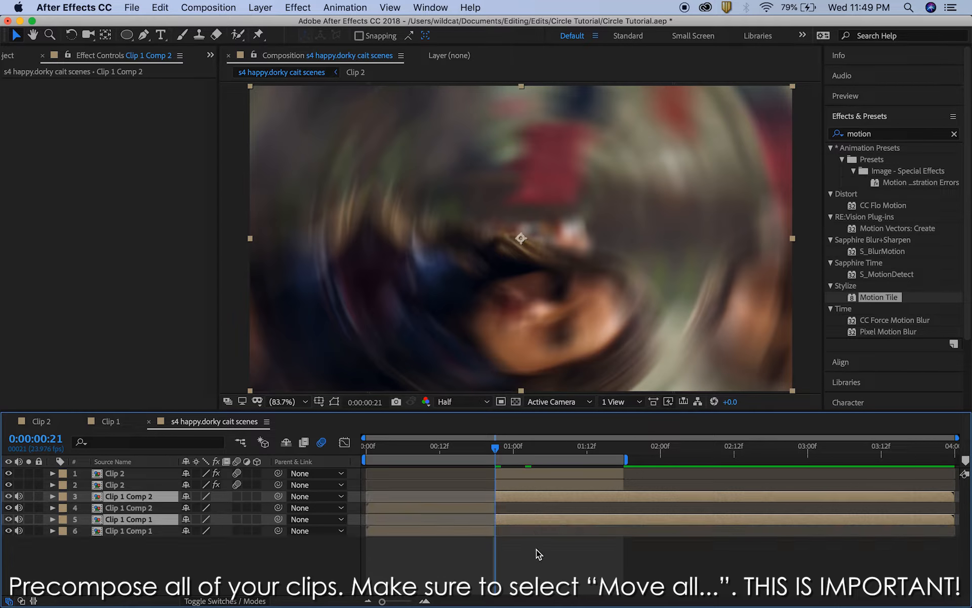
left_click(536, 533)
Pre-compose the original Clip 2 on layer 2, moving all attributes into the new composition
left_click(522, 486)
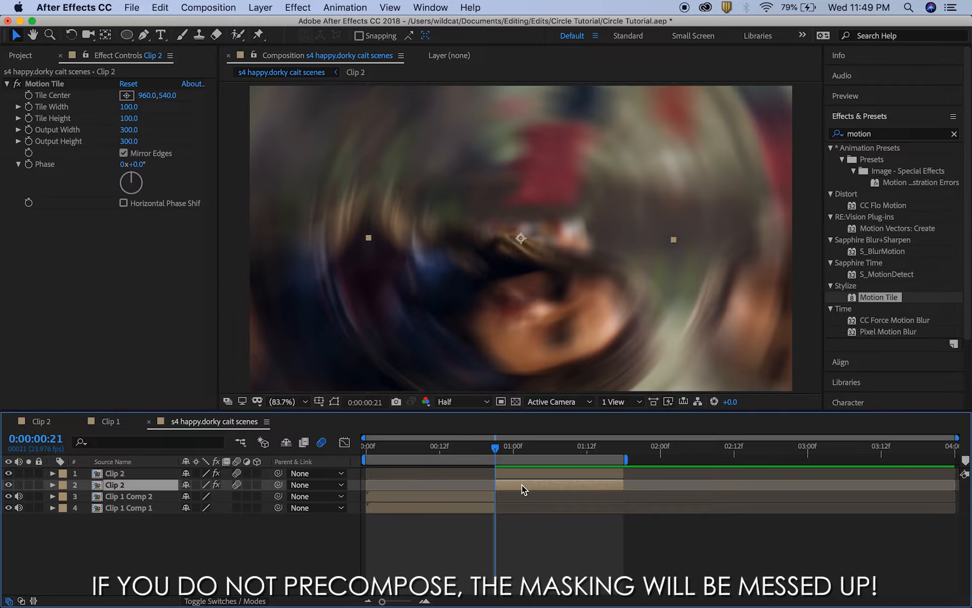
right_click(521, 485)
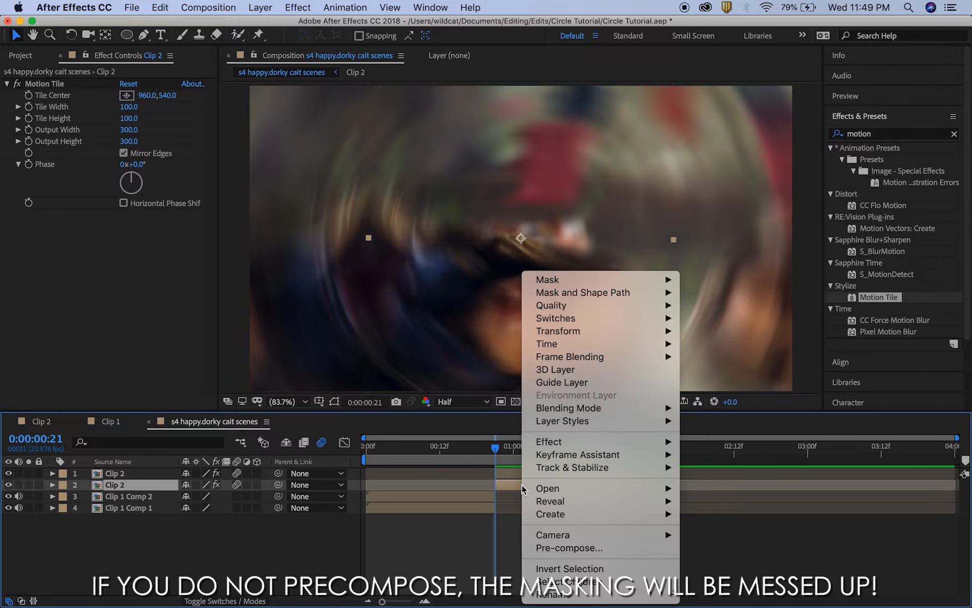
left_click(559, 548)
left_click(572, 398)
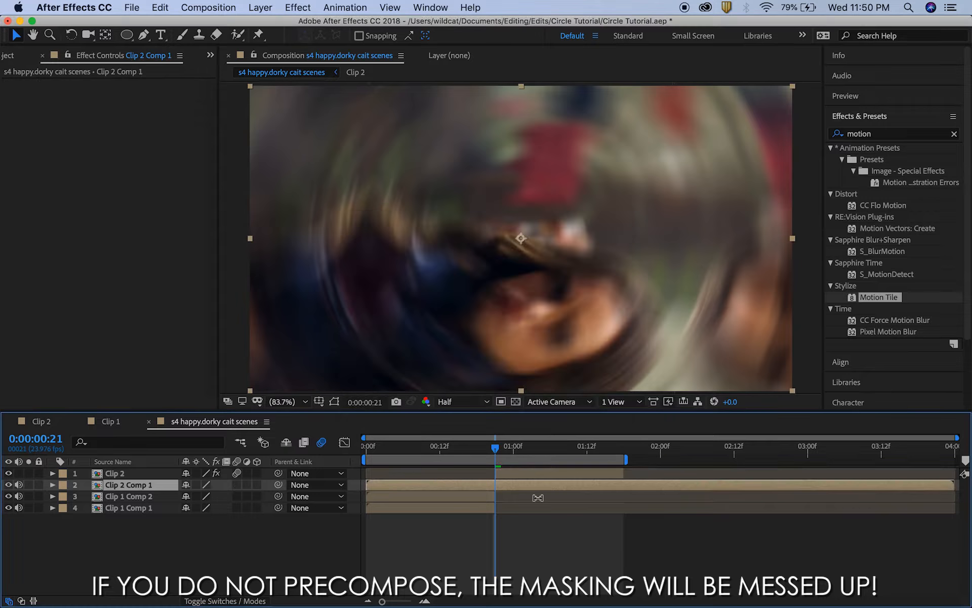
Pre-compose the duplicate Clip 2 on layer 1, moving all attributes into the new composition
left_click(519, 473)
right_click(518, 476)
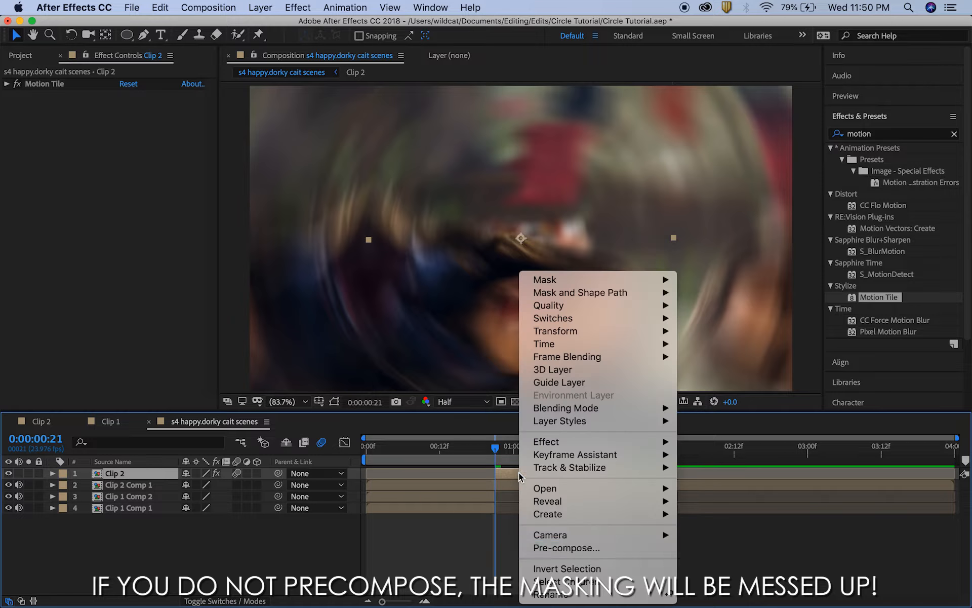
left_click(567, 548)
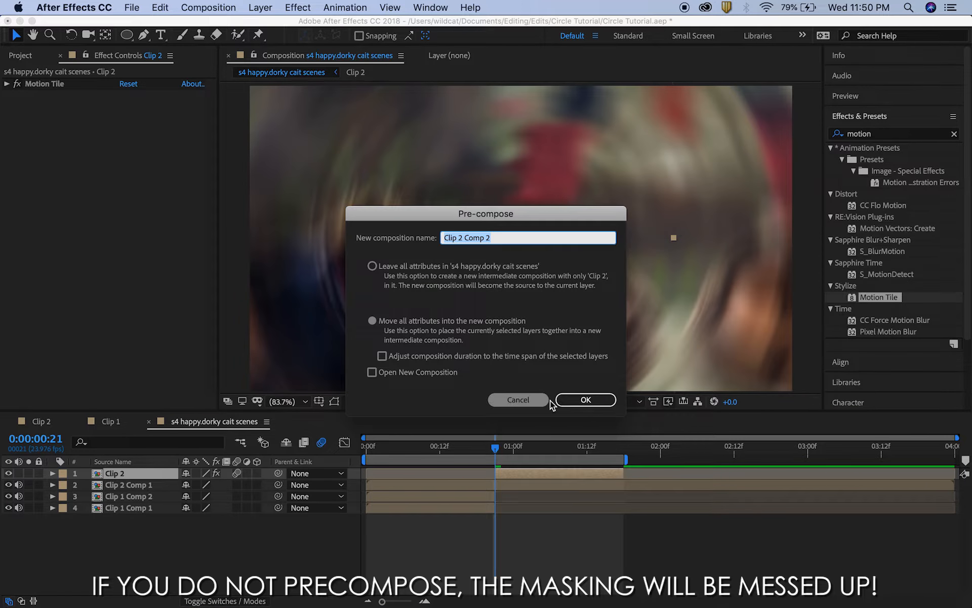
left_click(580, 400)
Split both Clip 2 pre-comps at 0:00:00:21 and delete the parts before the cut
left_click(530, 485, "shift")
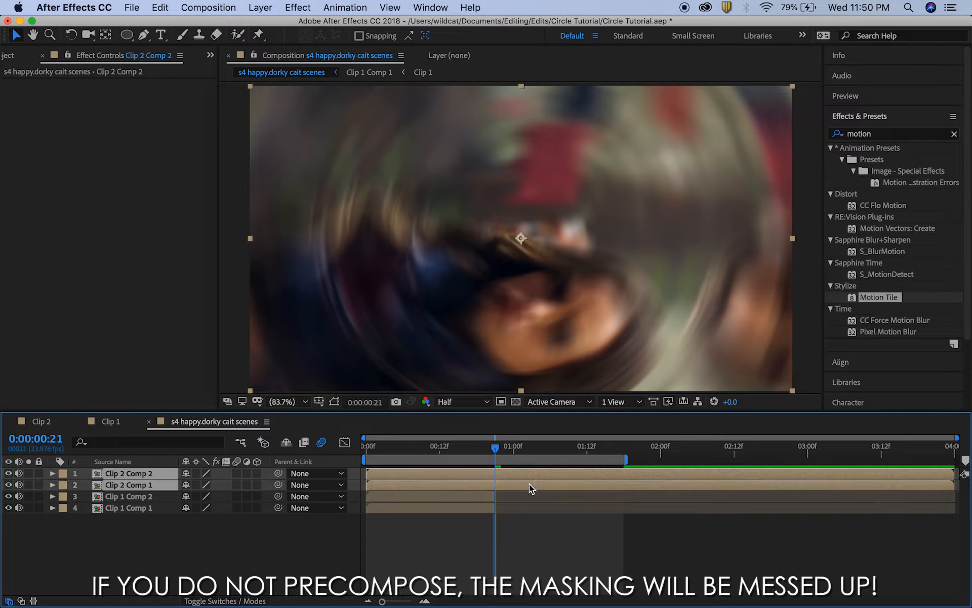
key("super+shift+d")
left_click(473, 505)
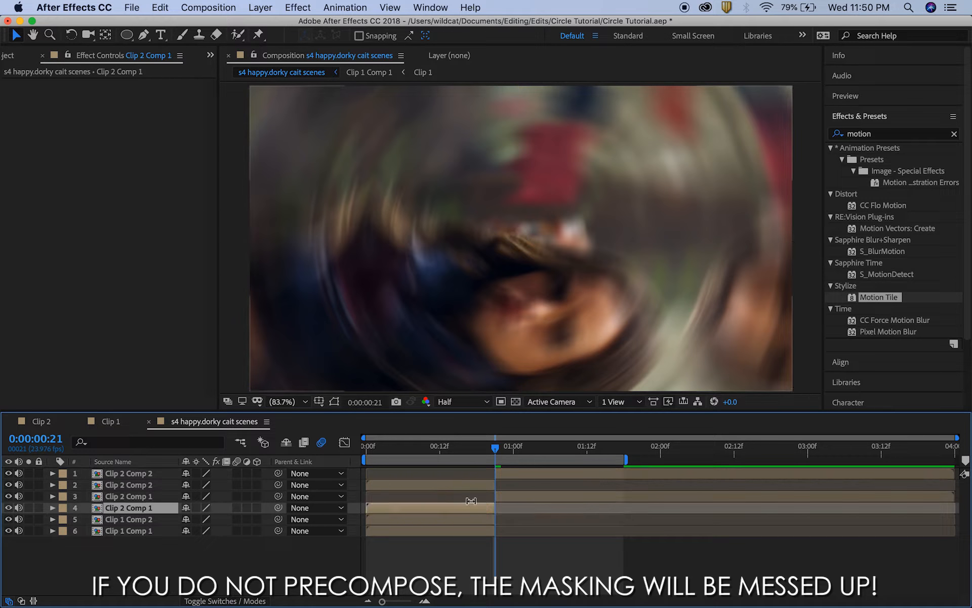
key("Delete")
left_click(433, 484)
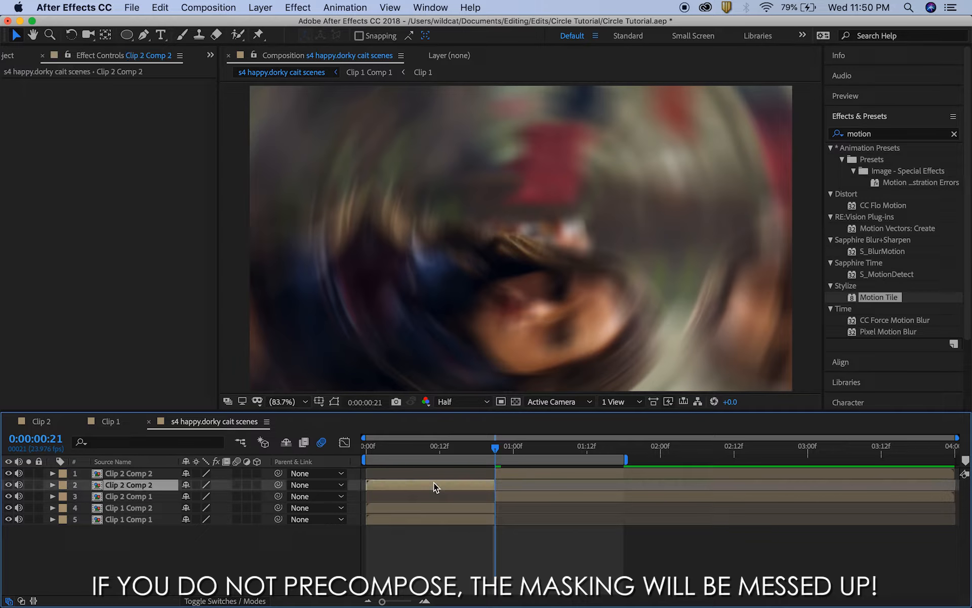
key("Delete")
Trim the ends of both Clip 2 pre-comps to 0:00:01:18 and preview the composition
left_click(623, 445)
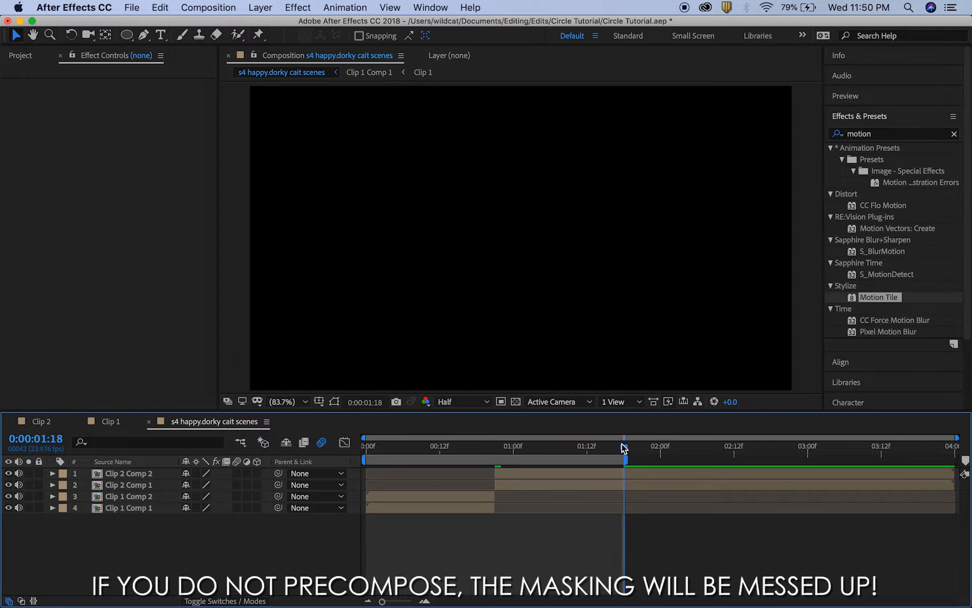
left_click(642, 485)
left_click(639, 473, "shift")
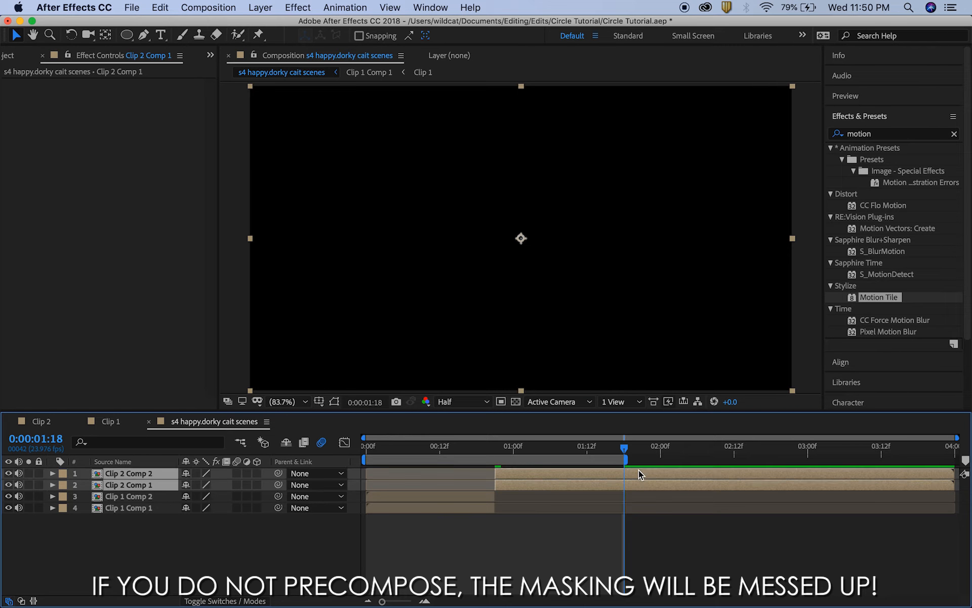
key("alt+bracketright")
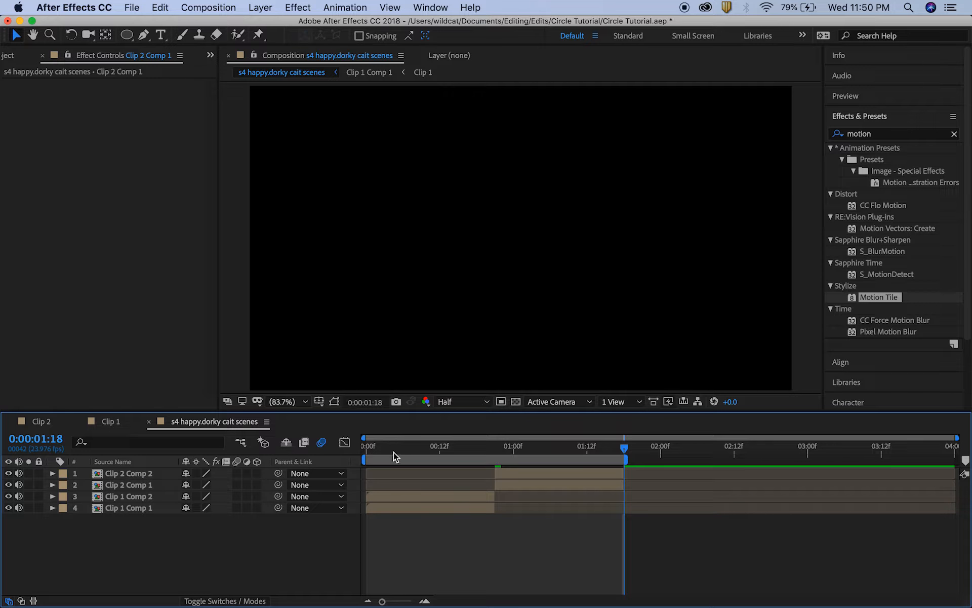
key("space")
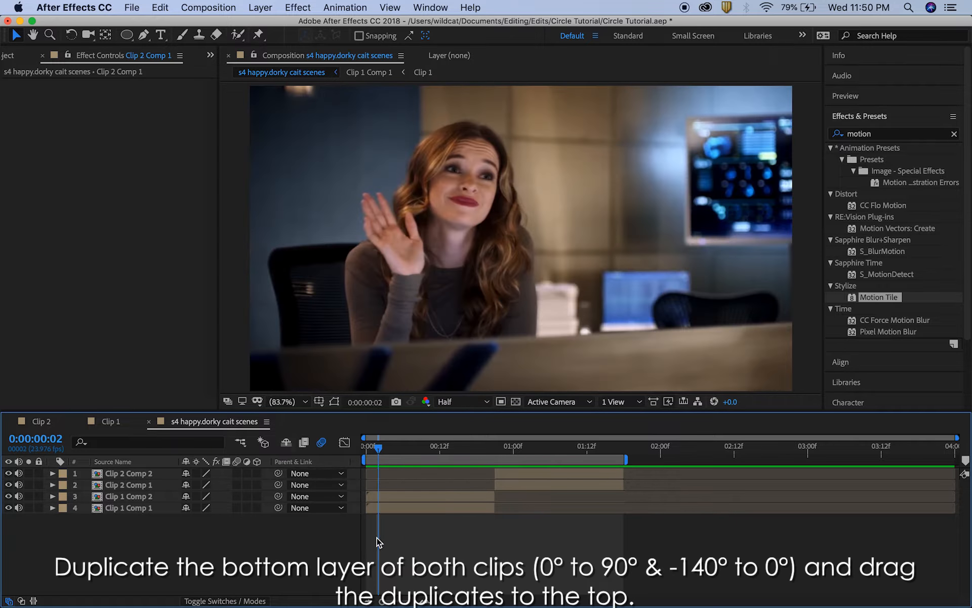
key("space")
Duplicate the bottom Clip 1 Comp 1 layer and move the duplicate directly above Clip 1 Comp 2
left_click(424, 508)
key("super+d")
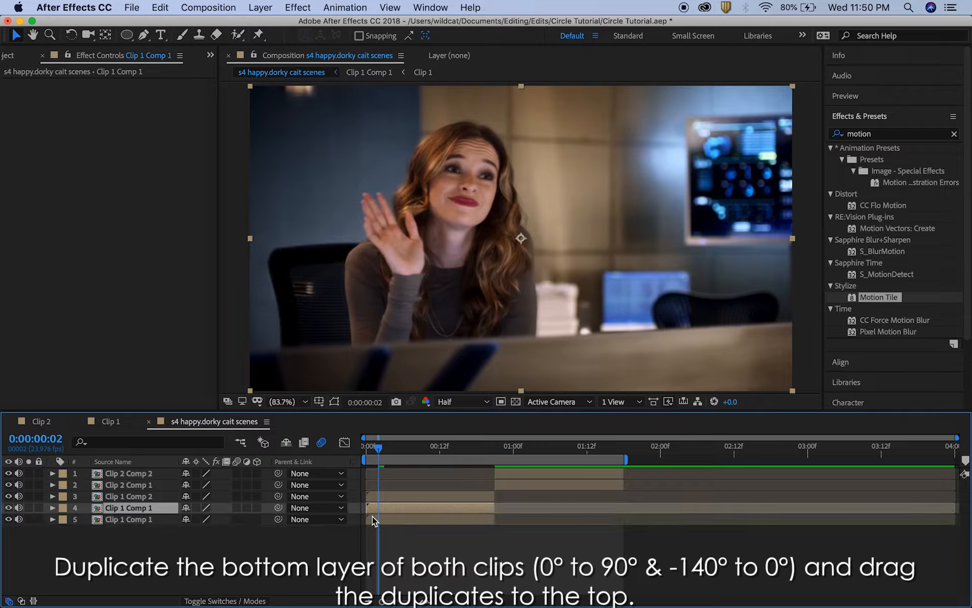
left_click_drag(123, 507, 126, 491)
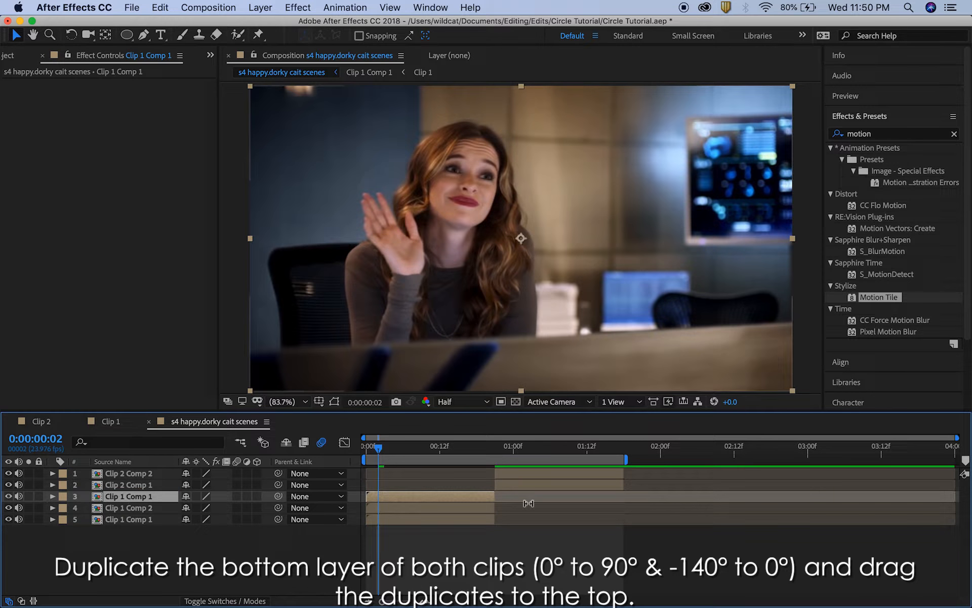
Duplicate the Clip 2 Comp 1 layer and move the duplicate to the top of the layer stack
left_click(565, 485)
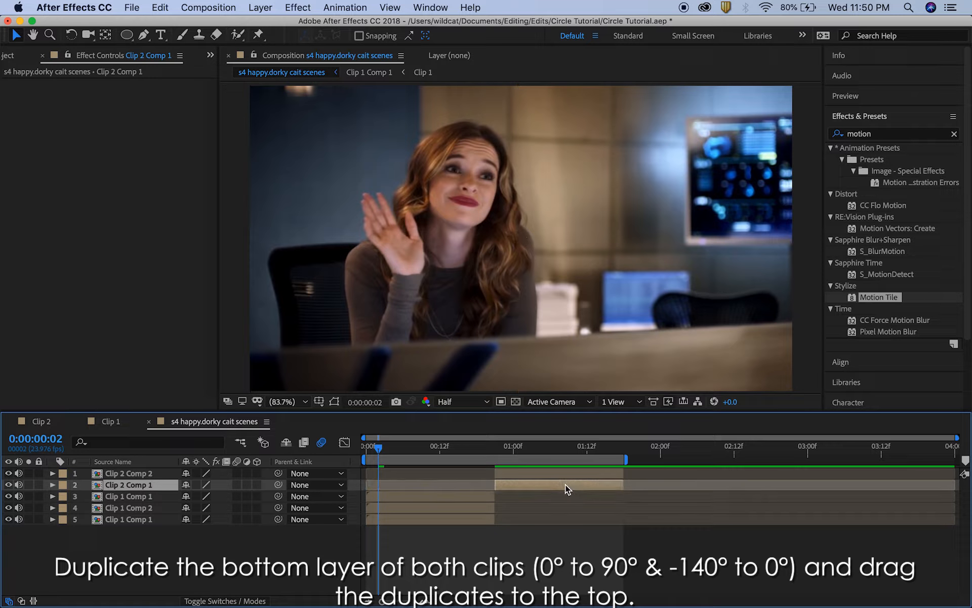
key("super+d")
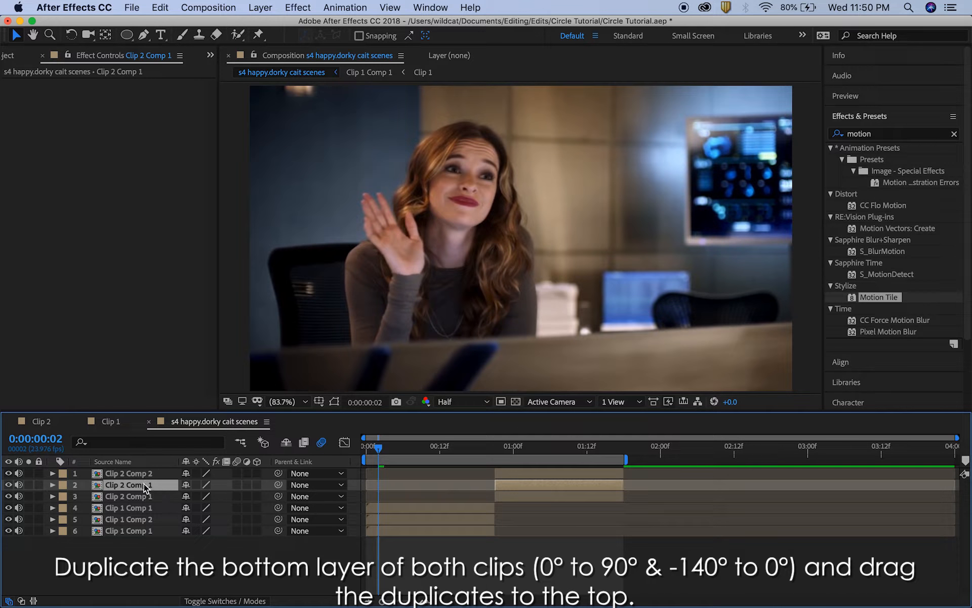
left_click_drag(148, 487, 146, 476)
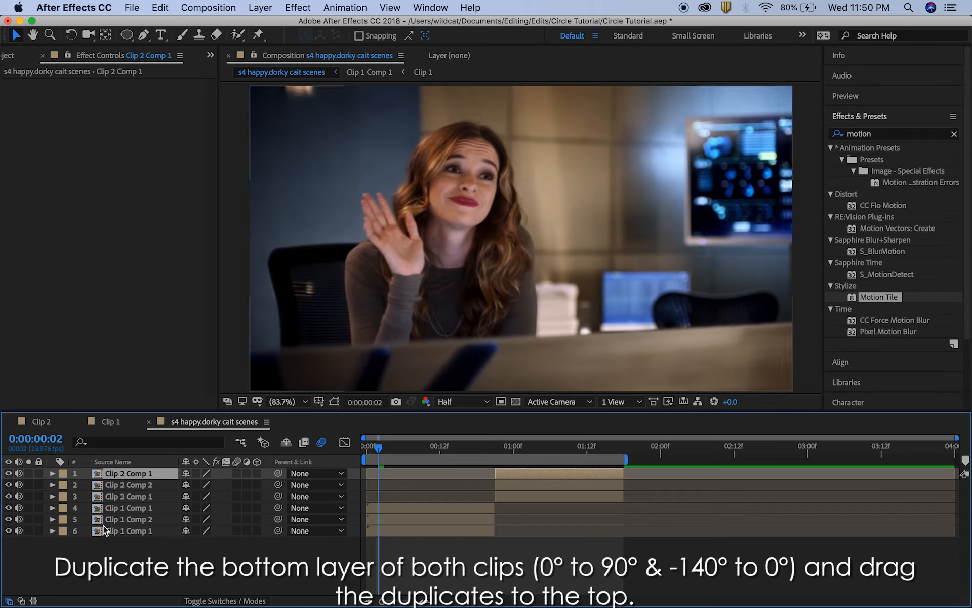
key("space")
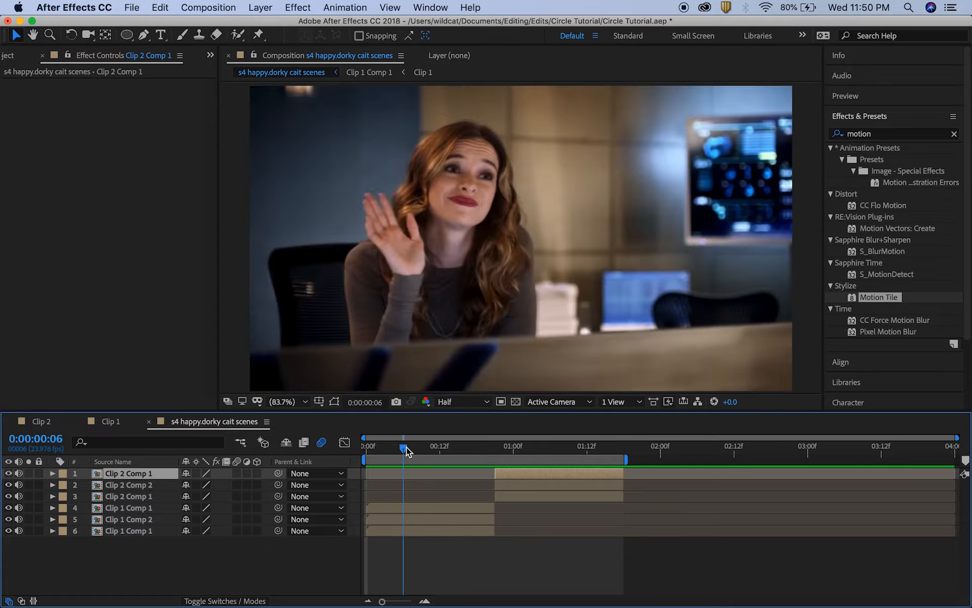
Select the Clip 1 Comp 2 layer and turn on the proportional grid for the composition view
left_click(429, 507)
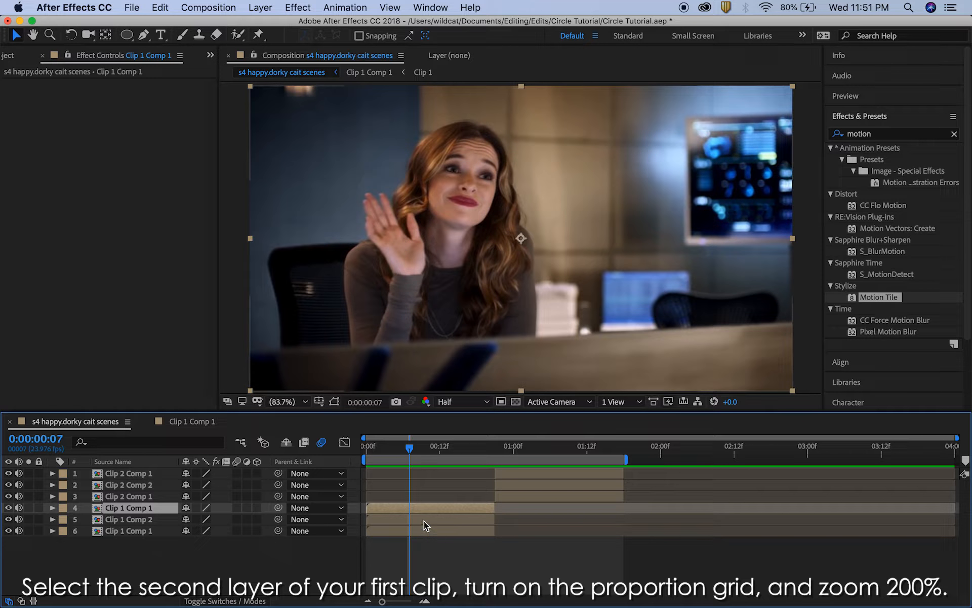
left_click(424, 520)
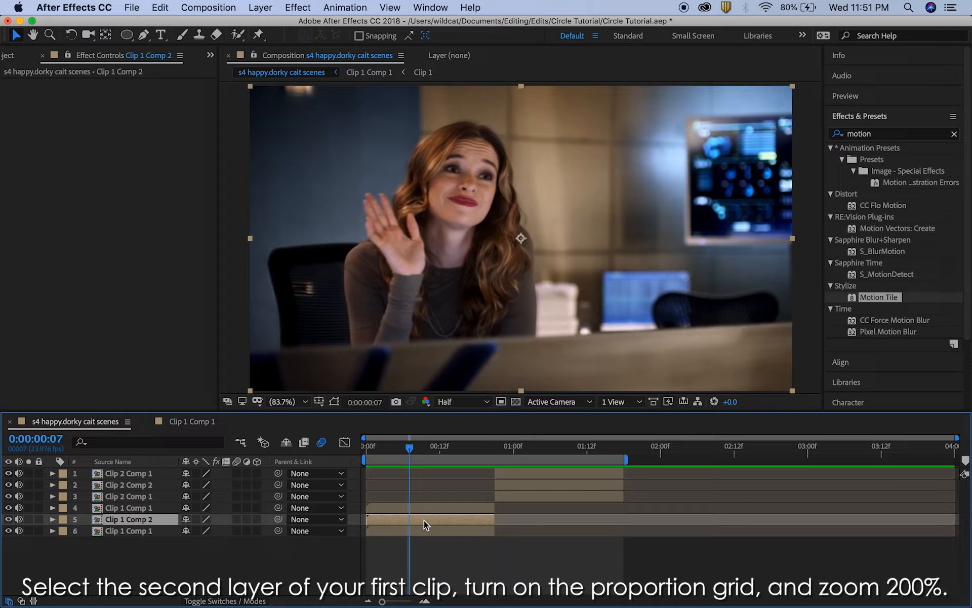
left_click(319, 402)
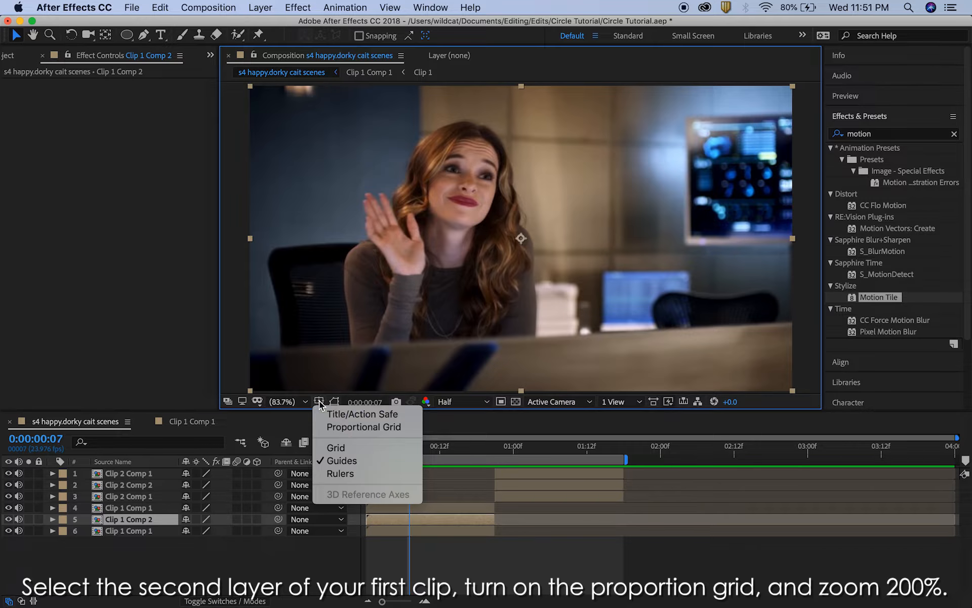
left_click(347, 426)
Draw a perfect, centred circular mask on Clip 1 Comp 2, reaching the first vertical proportional grid line from the centre
left_click(282, 401)
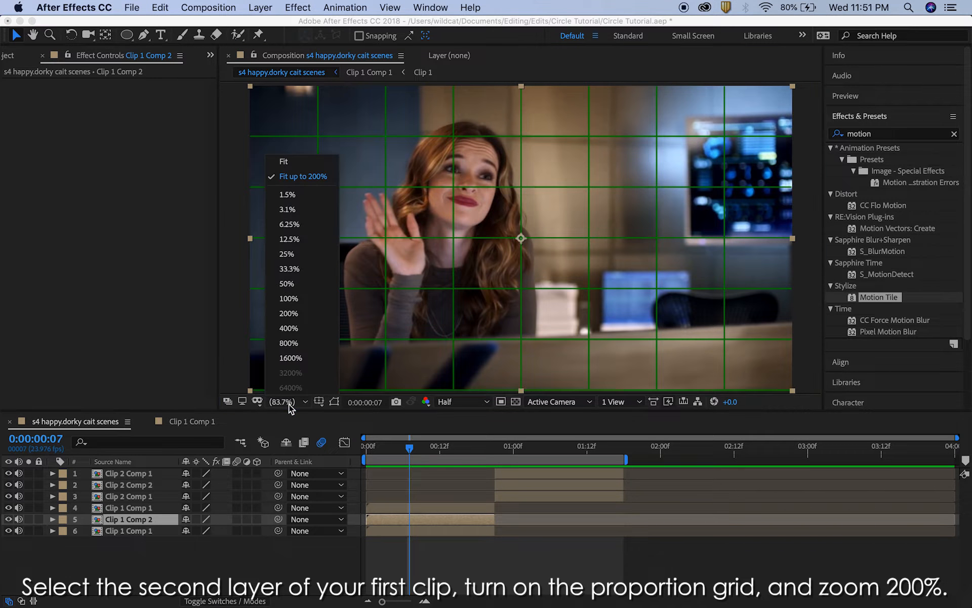
left_click(296, 314)
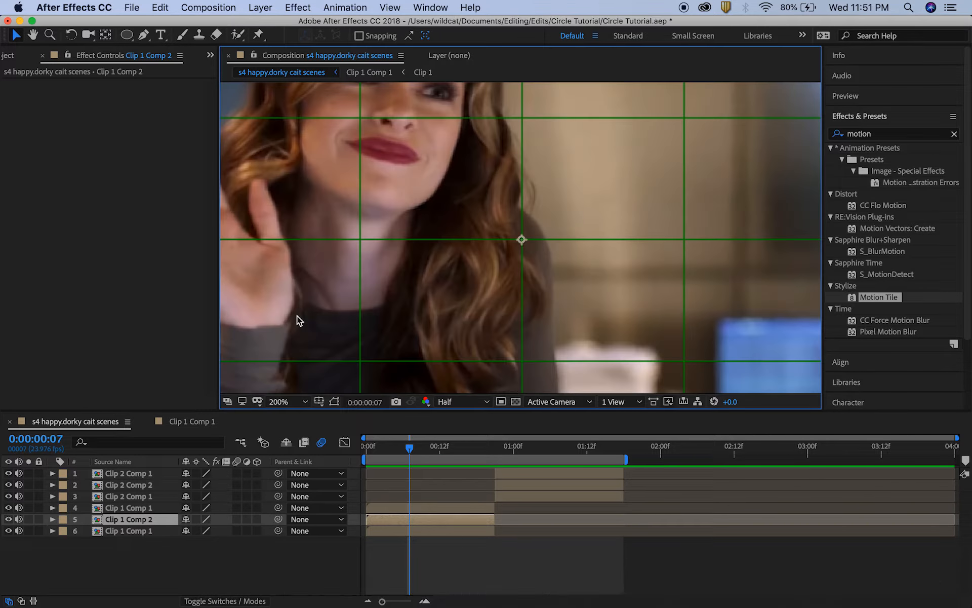
left_click(133, 38)
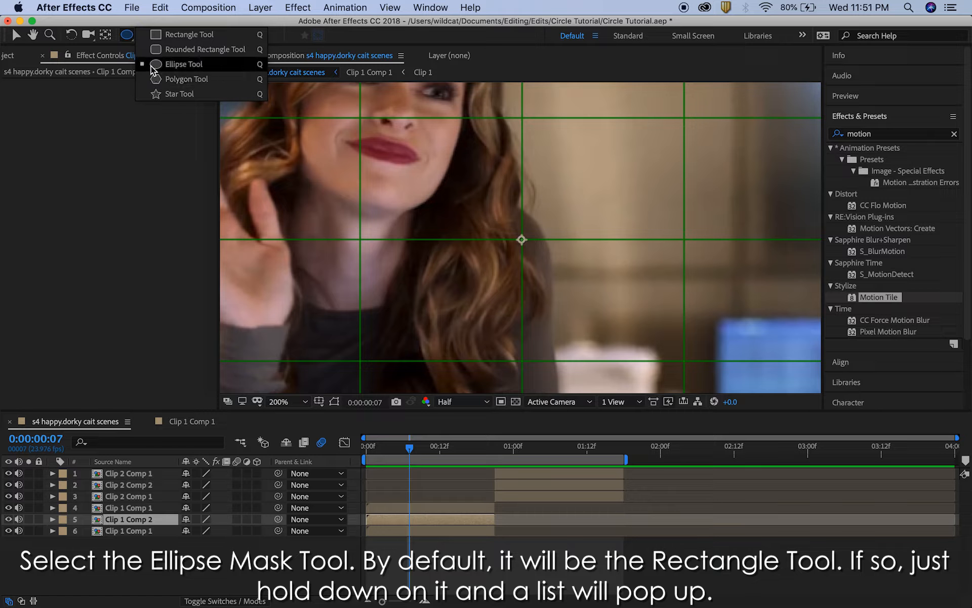
left_click(152, 65)
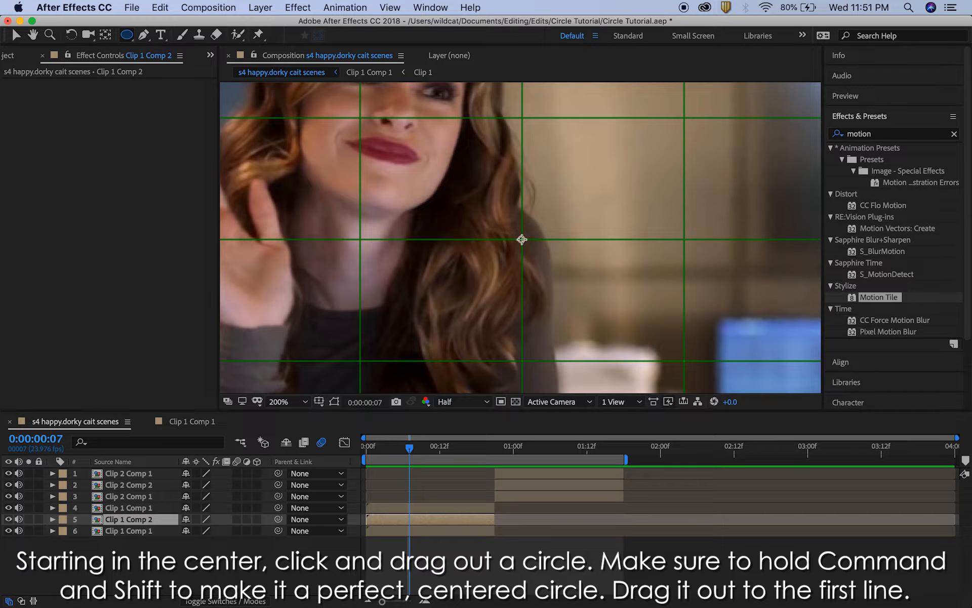
left_click_drag(521, 239, 461, 299)
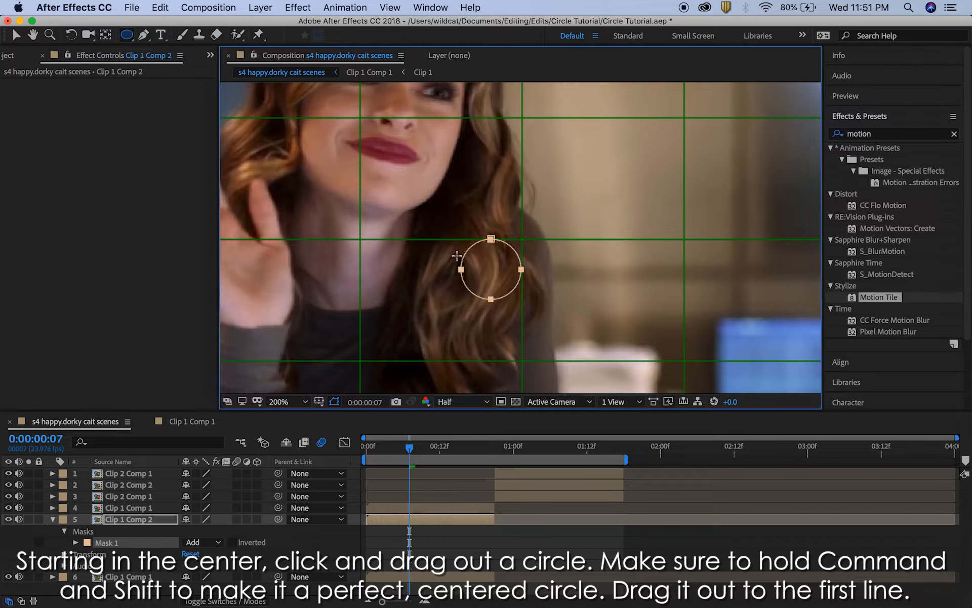
left_click_drag(456, 256, 360, 239)
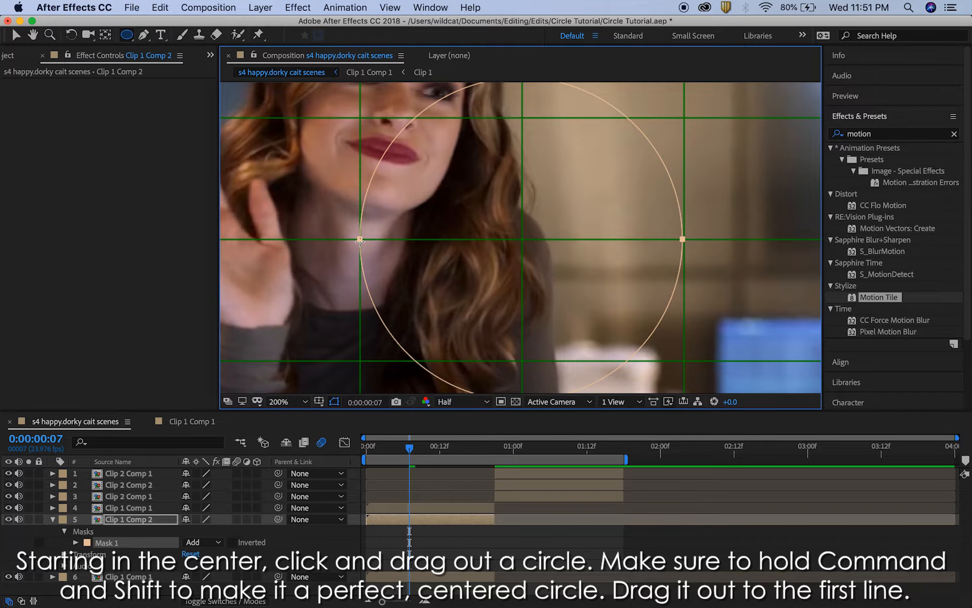
Add a second centred circular mask to Clip 1 Comp 2, reaching the second vertical proportional grid line from the centre
left_click(280, 402)
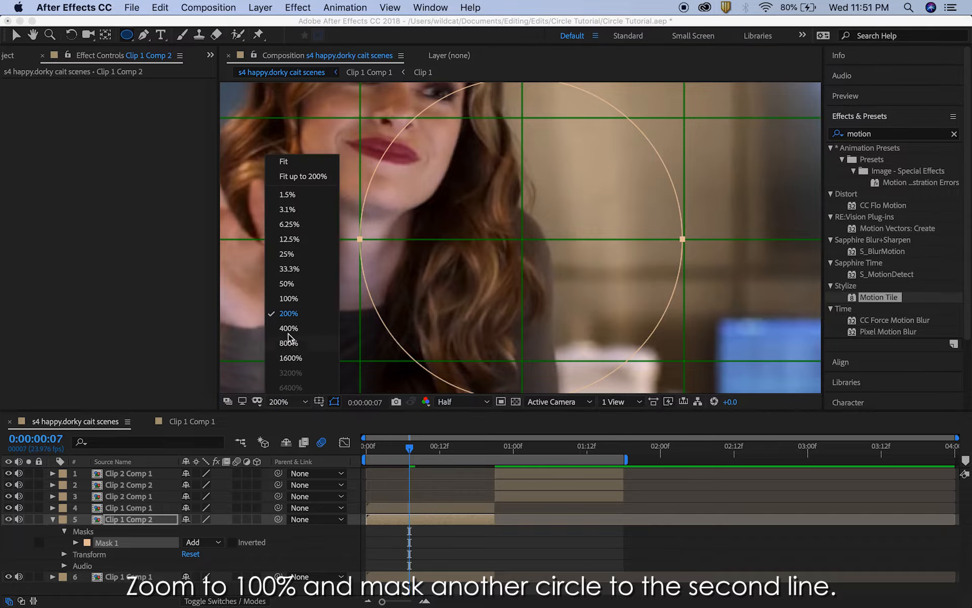
left_click(288, 298)
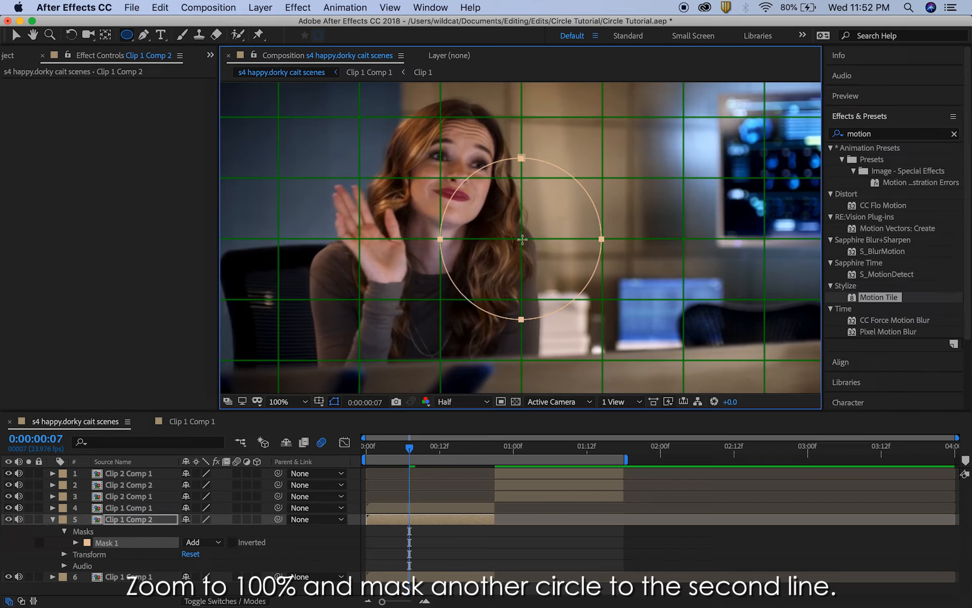
left_click_drag(522, 239, 358, 275)
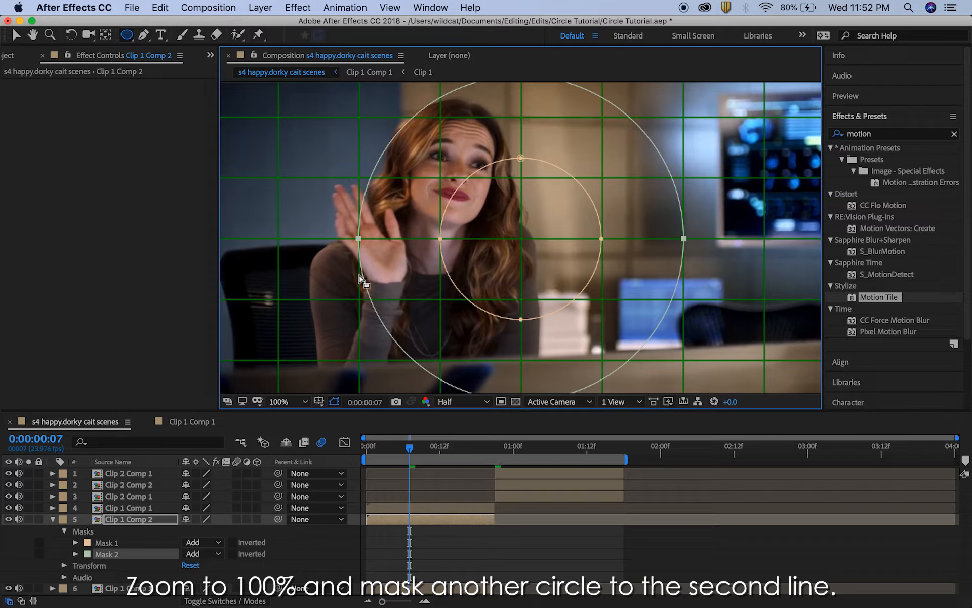
Turn on the fine grid and add a third centred circular mask reaching one third of a division past the third proportional line
left_click(319, 402)
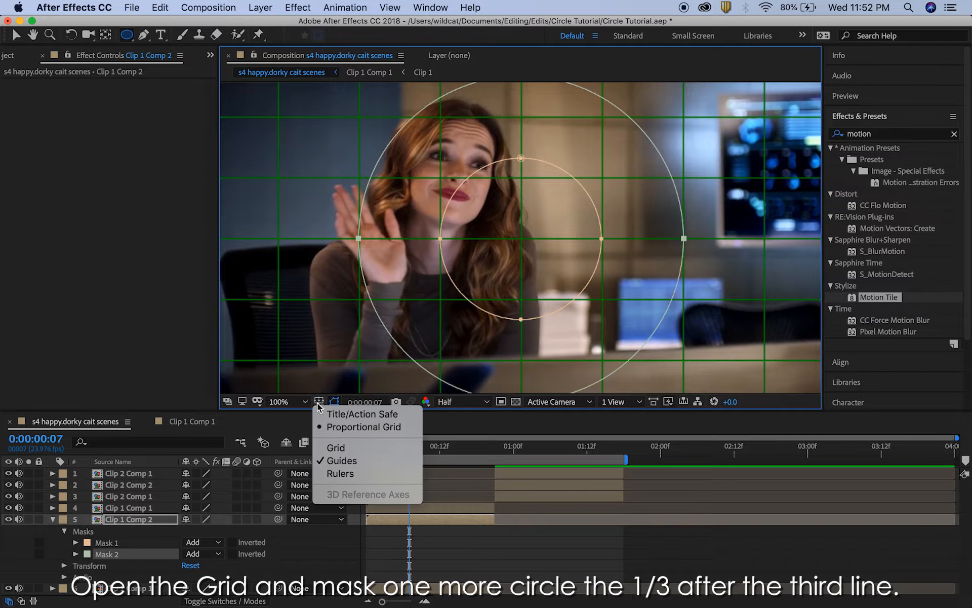
left_click(343, 448)
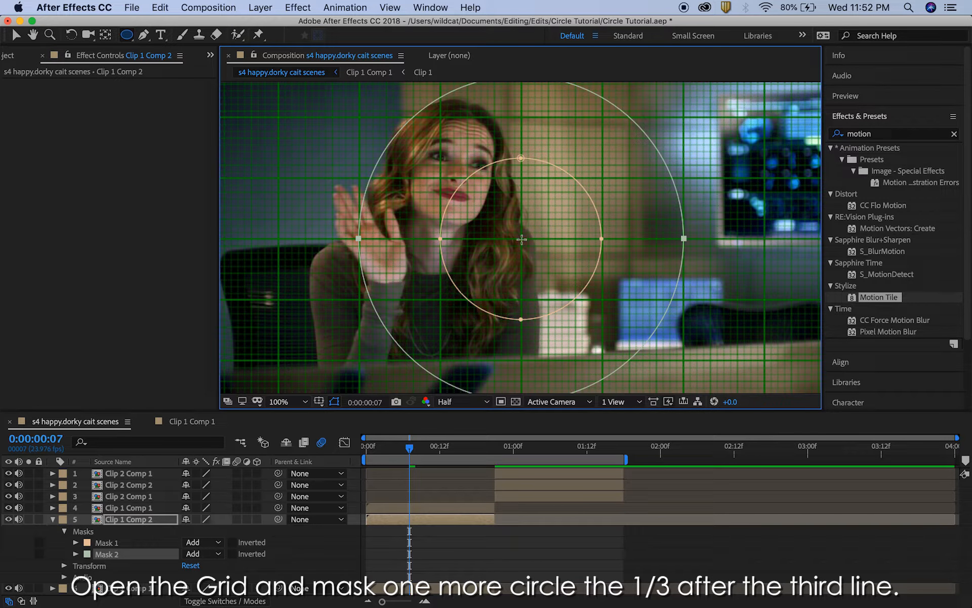
left_click_drag(521, 239, 252, 274)
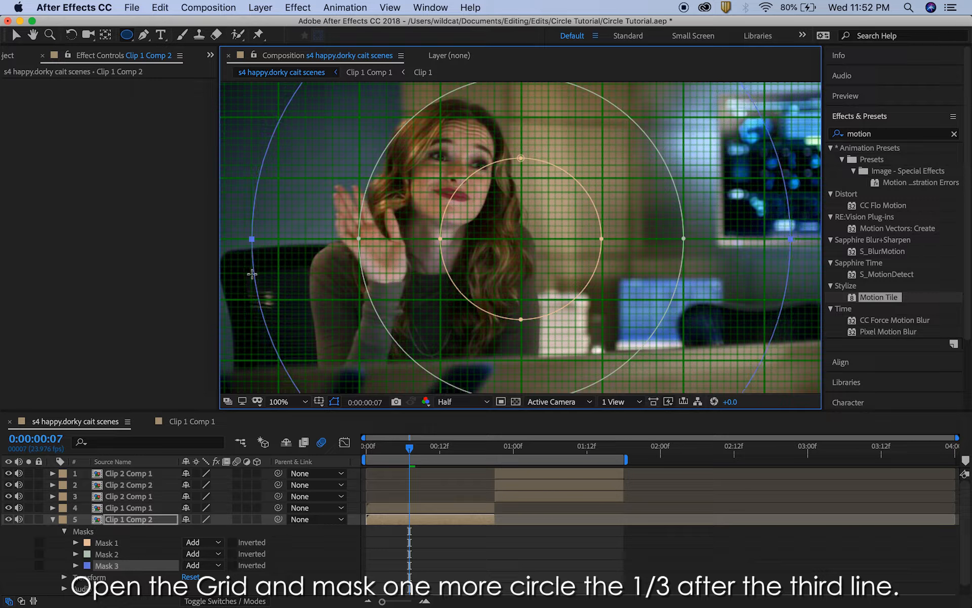
Invert Mask 2 and Mask 3 on the Clip 1 Comp 2 layer
left_click(294, 401)
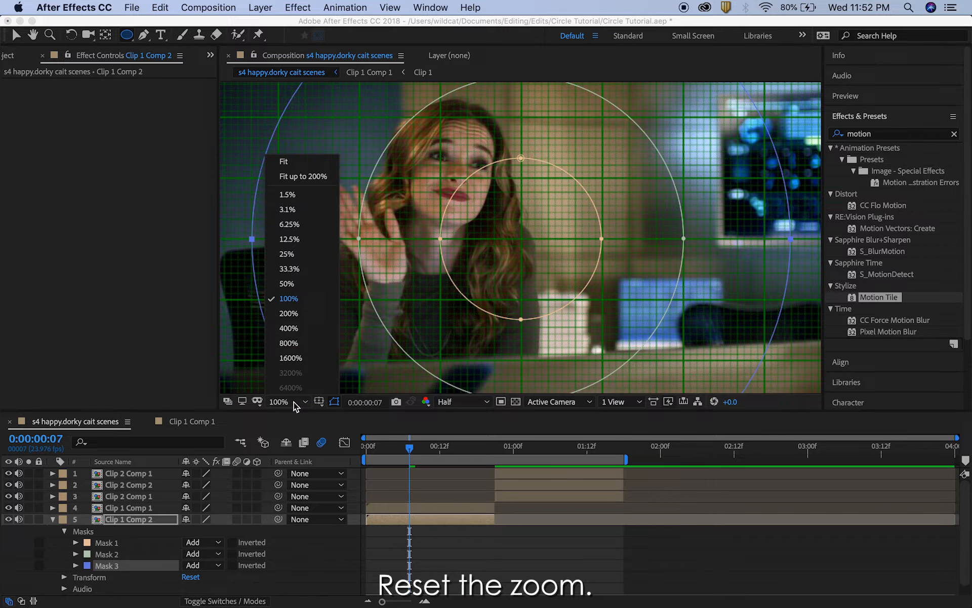
left_click(305, 168)
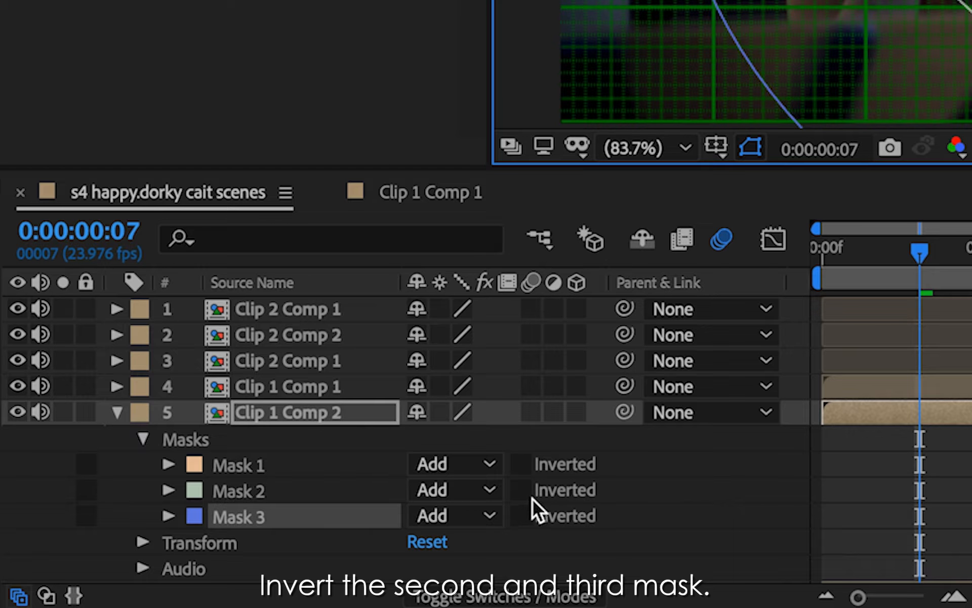
left_click(520, 490)
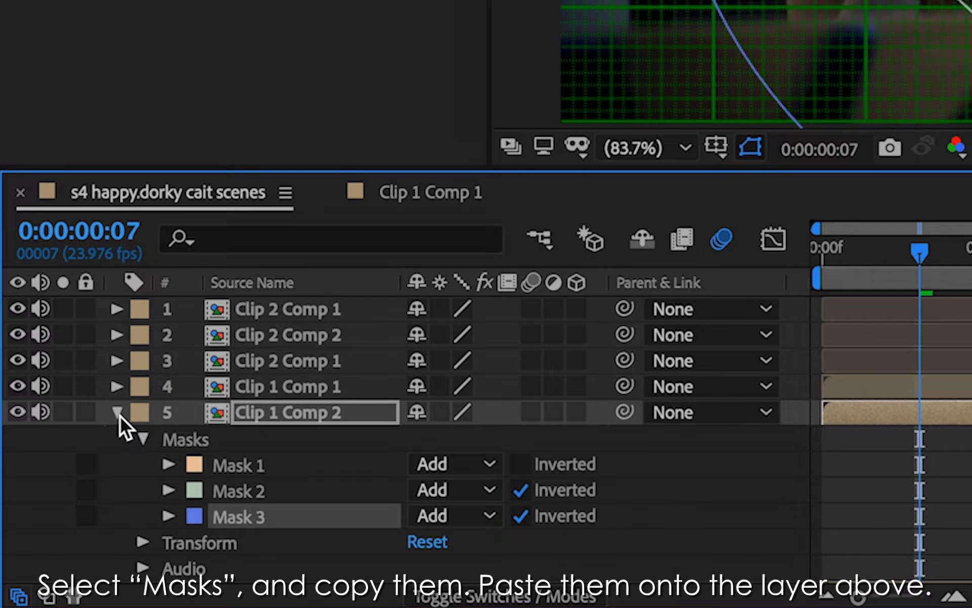
Copy all masks from Clip 1 Comp 2 and paste them onto the Clip 1 Comp 1 layer directly above it
left_click(198, 442)
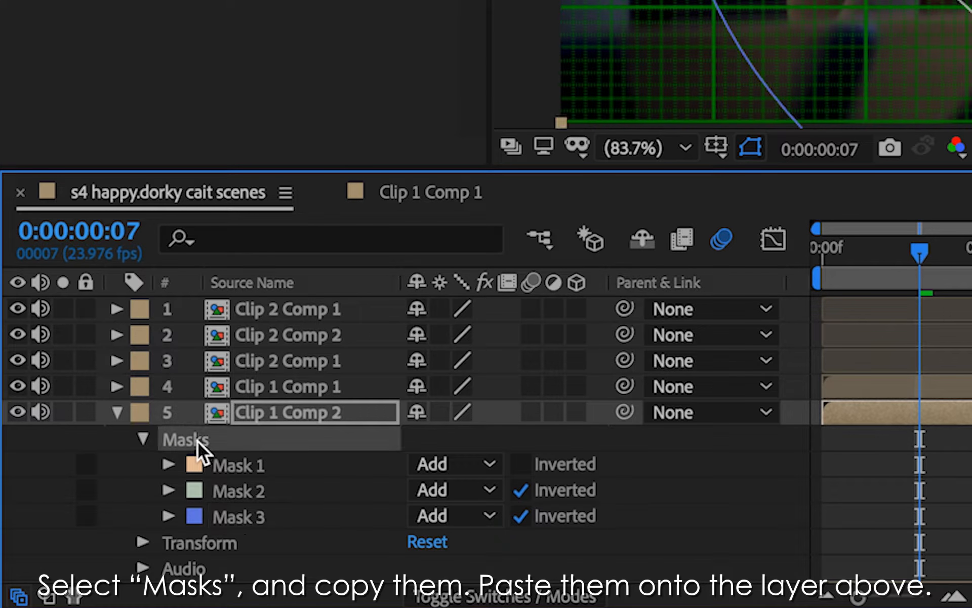
left_click(955, 383)
key("ctrl+v")
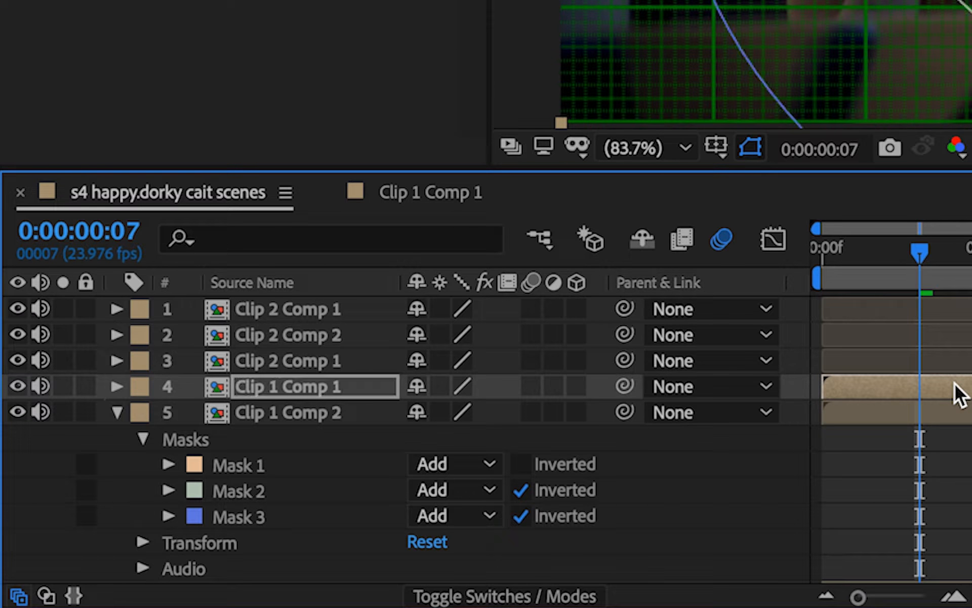
Delete Mask 2 and Mask 1 from the upper Clip 1 Comp 1 layer, keeping only Mask 3, and collapse its properties
left_click(117, 387)
left_click(140, 414)
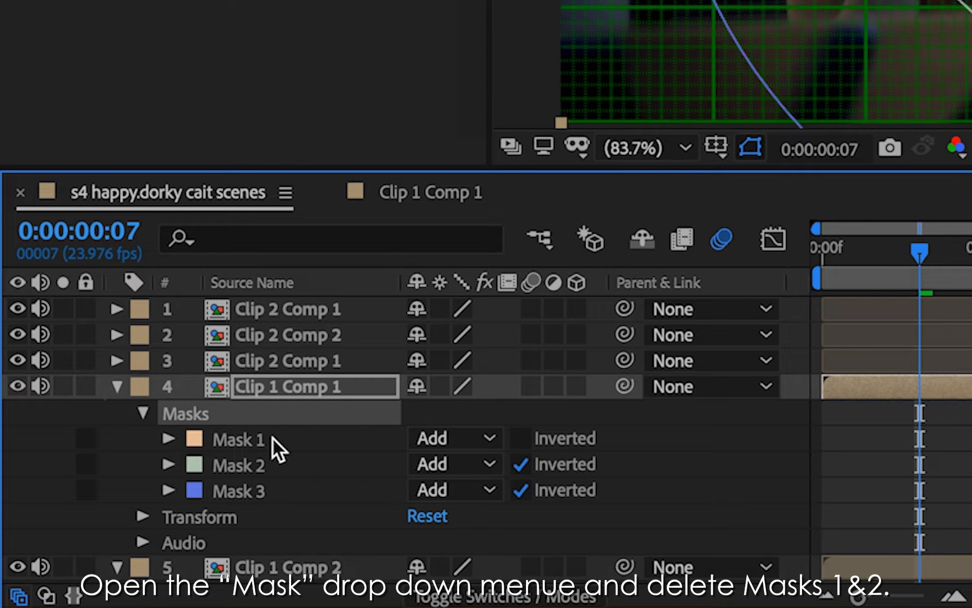
left_click(265, 463)
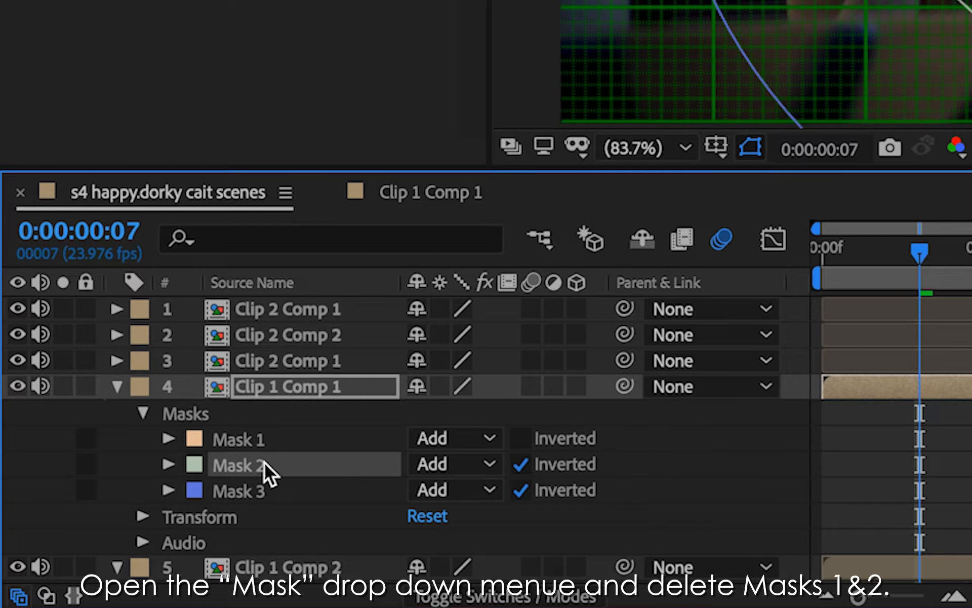
key("Delete")
left_click(260, 448)
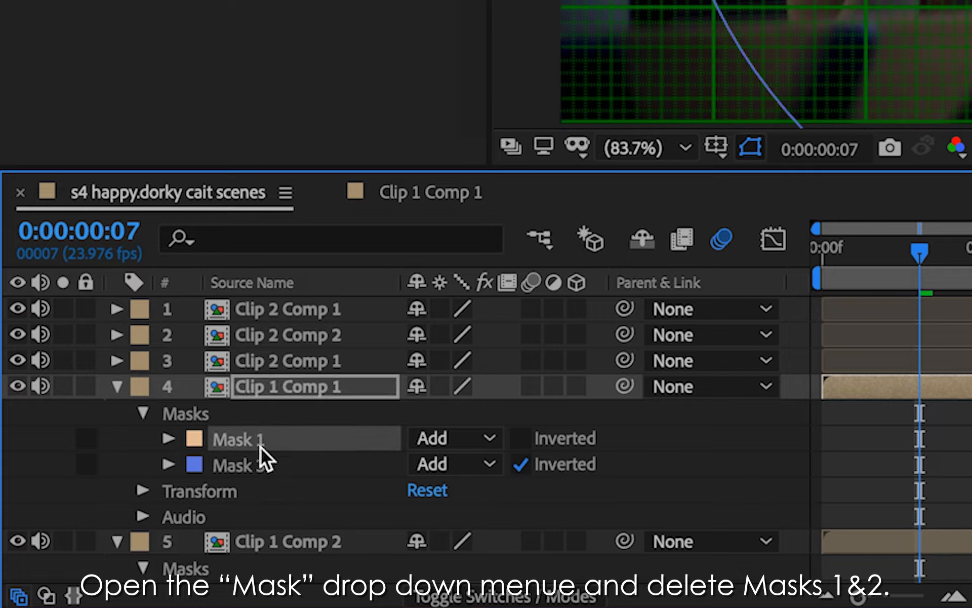
key("Delete")
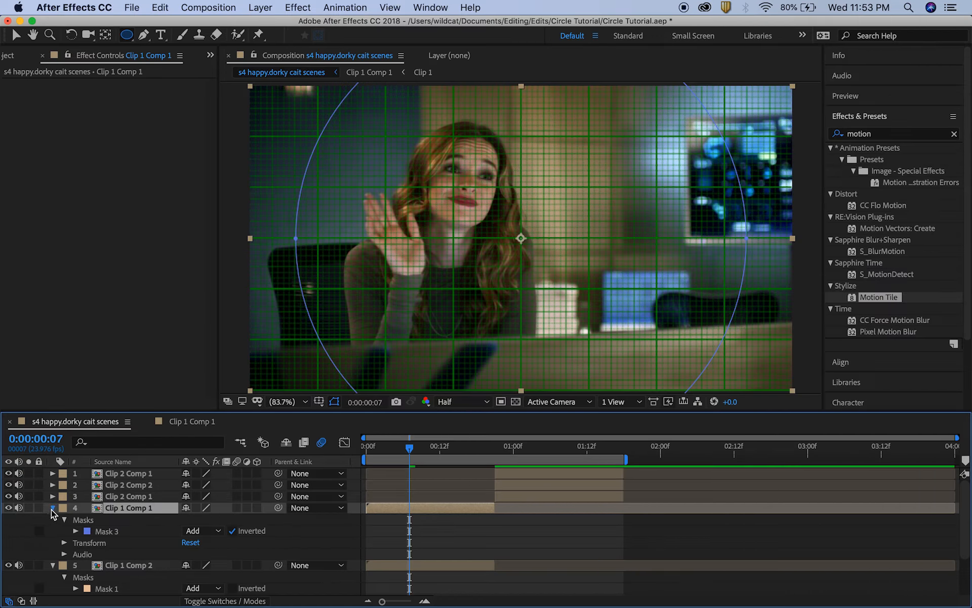
left_click(52, 508)
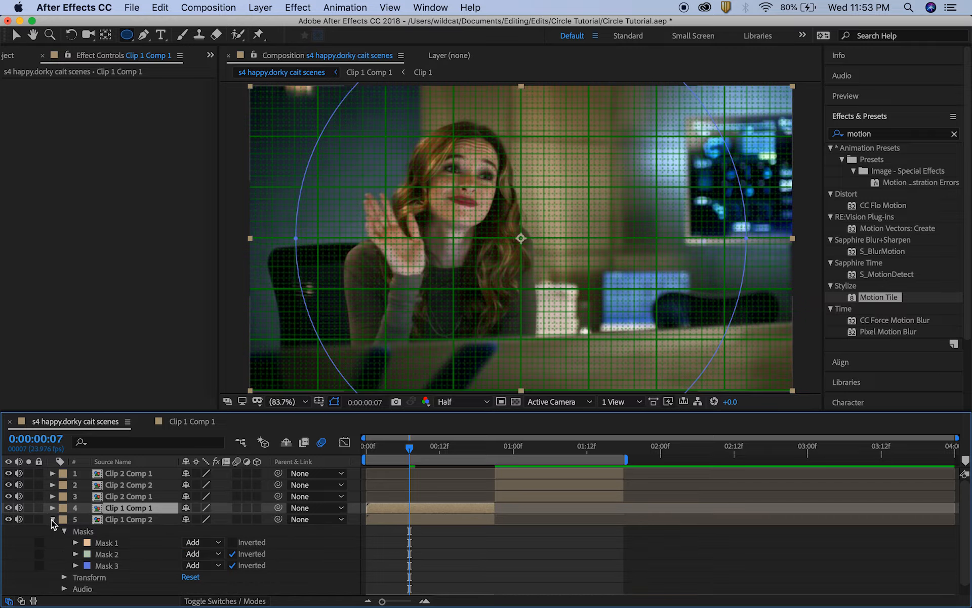
Collapse the Clip 1 Comp 2 layer's properties and preview the masked rotation from the start of the composition
left_click(53, 519)
left_click(394, 450)
left_click_drag(393, 451, 353, 452)
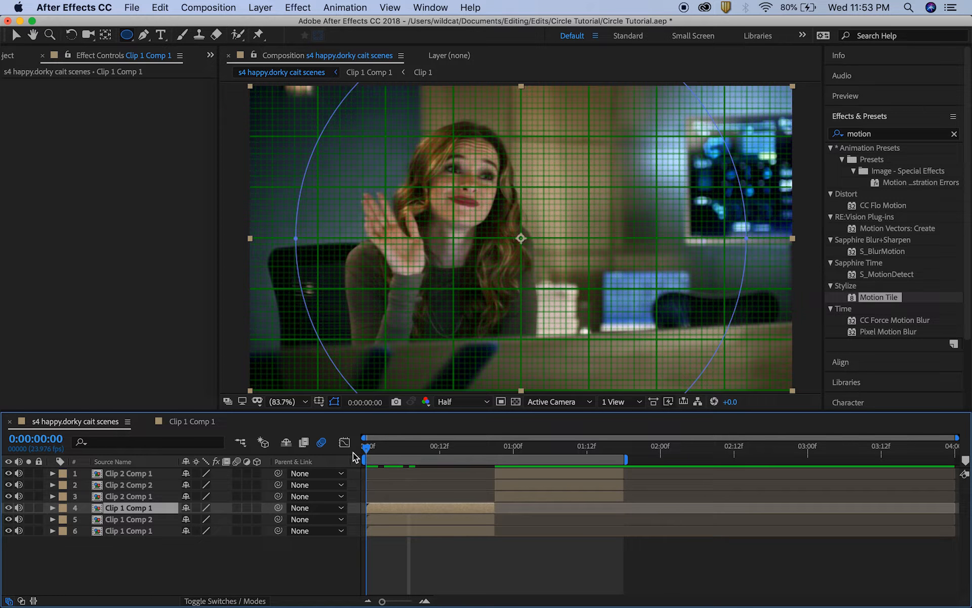
key("space")
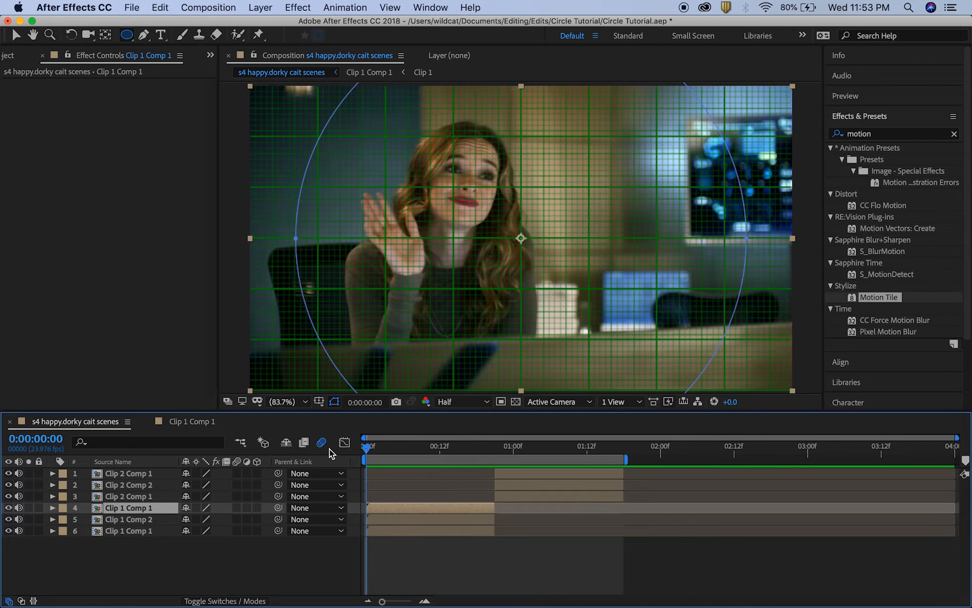
Turn off the proportional grid, the grid and the mask outlines, and play the composition without overlays
left_click(319, 401)
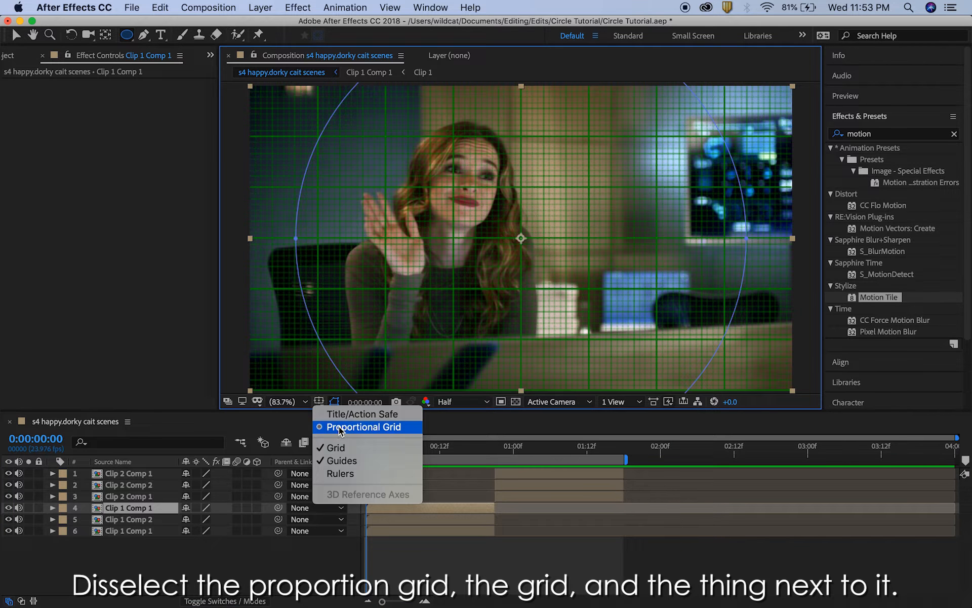
left_click(338, 428)
left_click(318, 402)
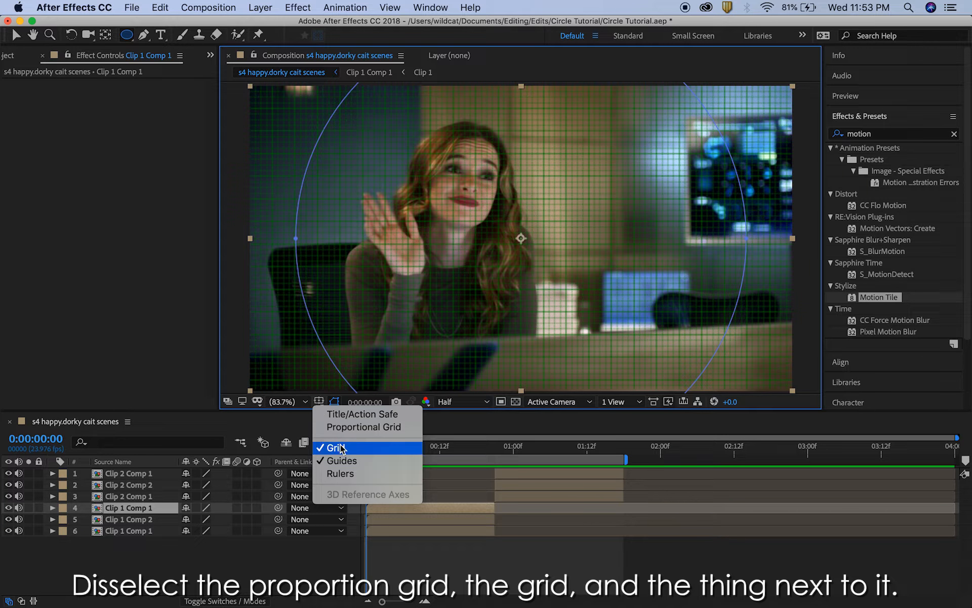
left_click(341, 448)
left_click(360, 463)
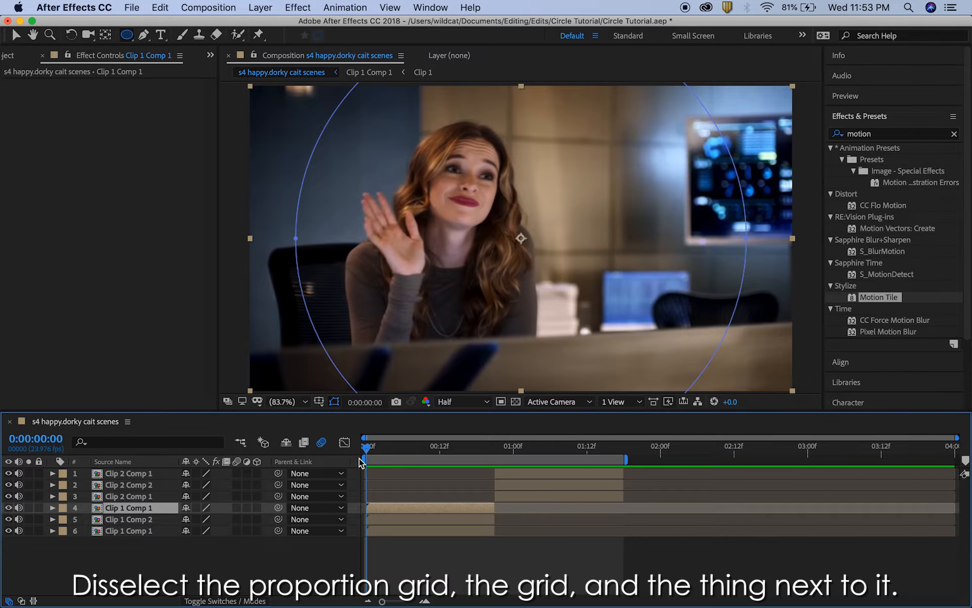
left_click(334, 401)
key("space")
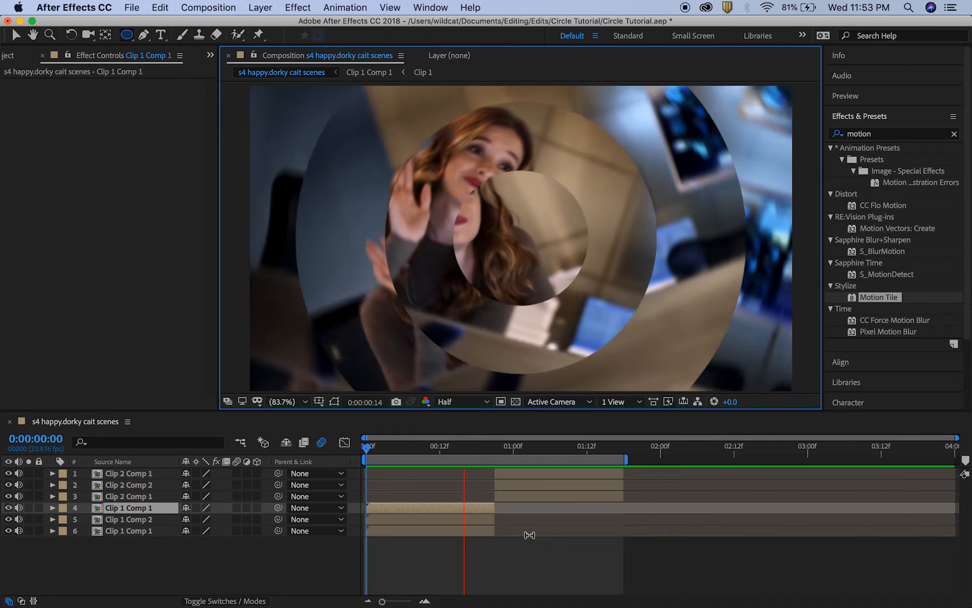
Copy the Masks group from Clip 1 Comp 2 and paste it onto the Clip 2 Comp 2 layer
left_click(410, 449)
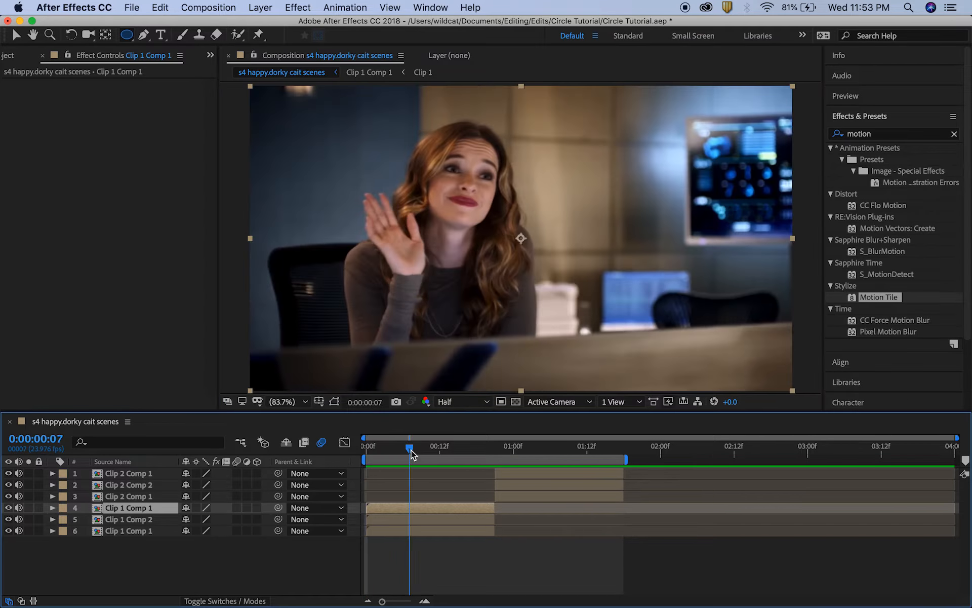
left_click(52, 519)
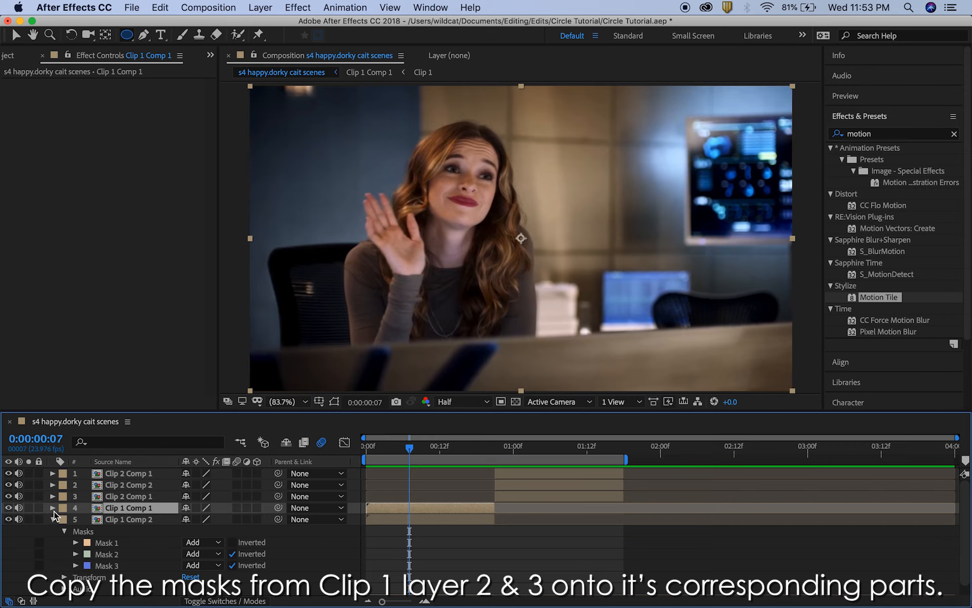
left_click(52, 507)
scroll(148, 526, "down", 1)
scroll(148, 527, "down", 3)
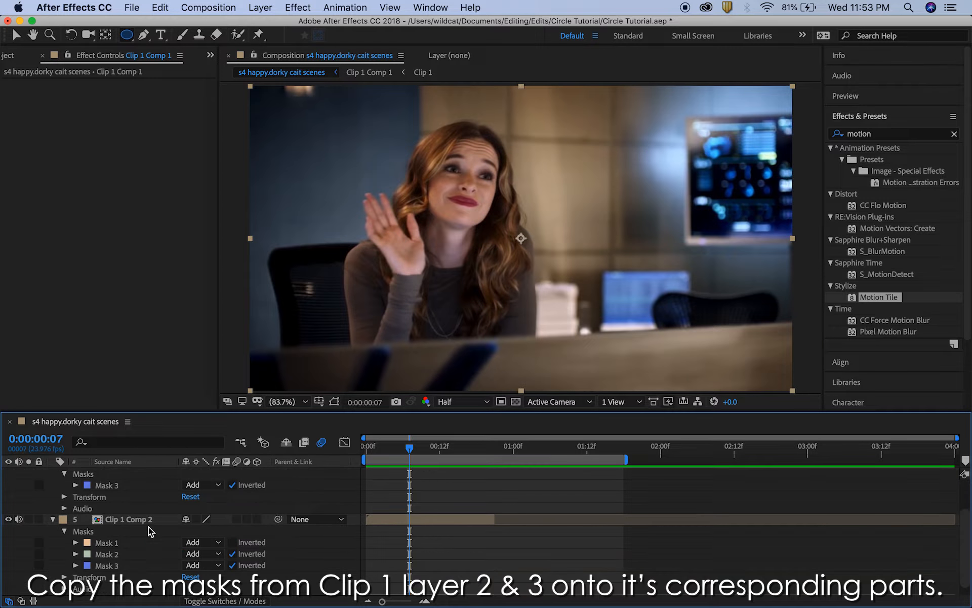
left_click(85, 532)
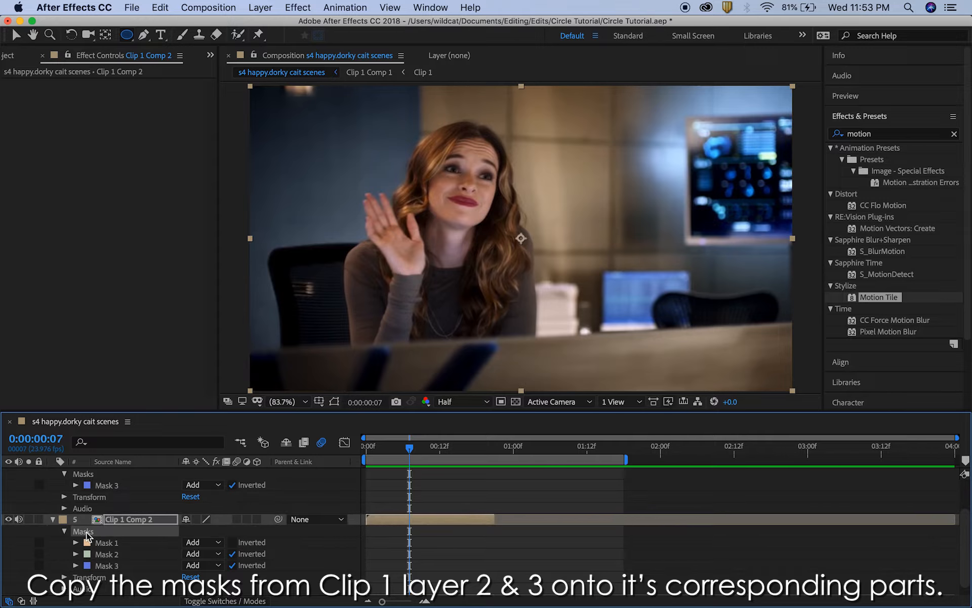
scroll(413, 530, "up", 4)
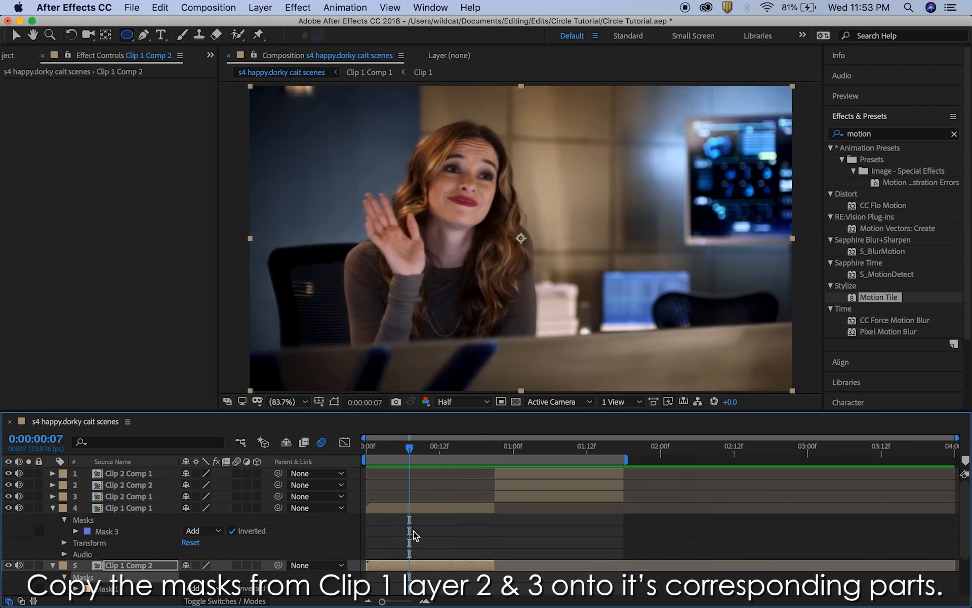
left_click(543, 484)
key("super+v")
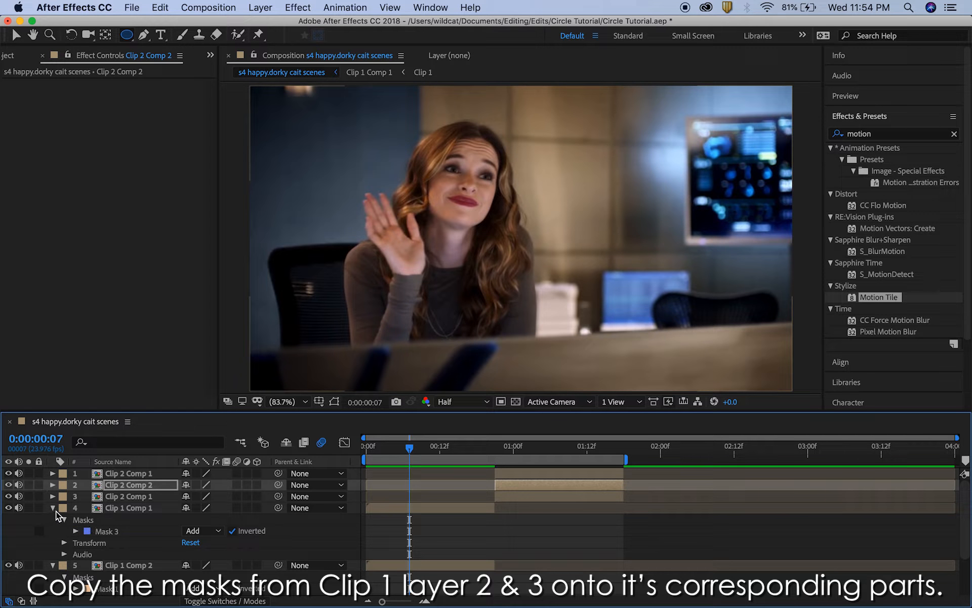
Copy the mask from the upper Clip 1 Comp 1 layer onto the topmost Clip 2 Comp 1 layer, and preview from the start
left_click(76, 521)
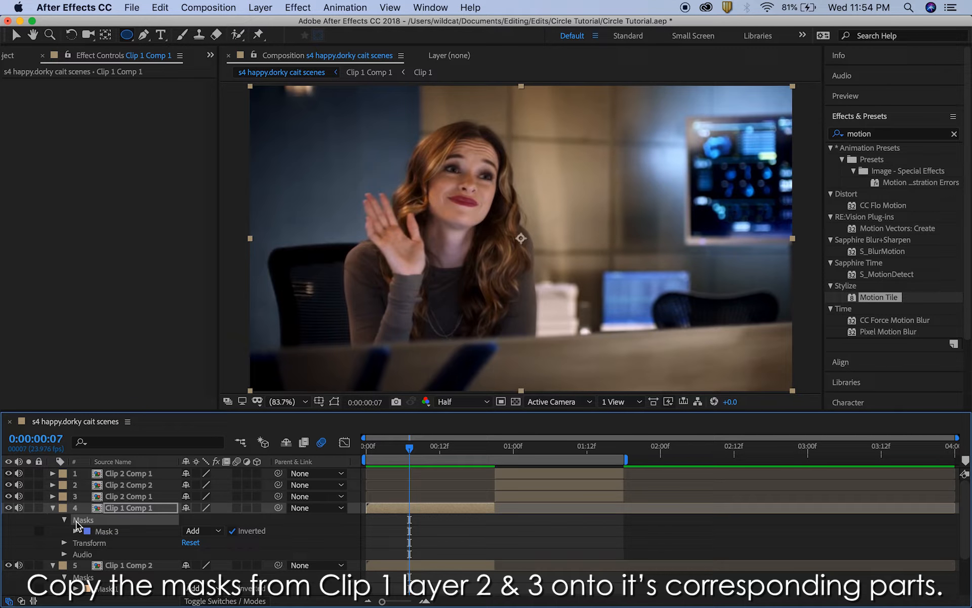
left_click(514, 476)
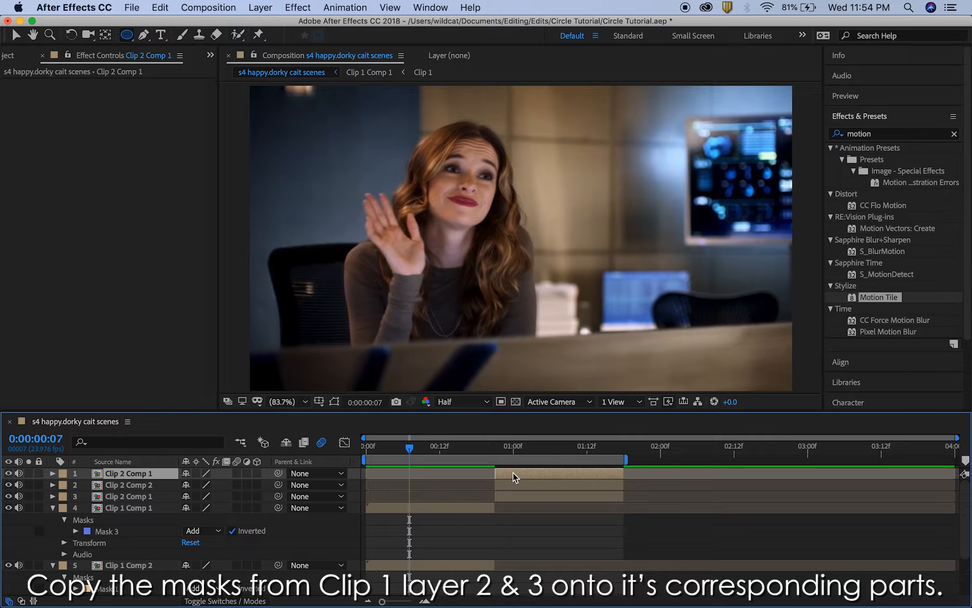
key("Return")
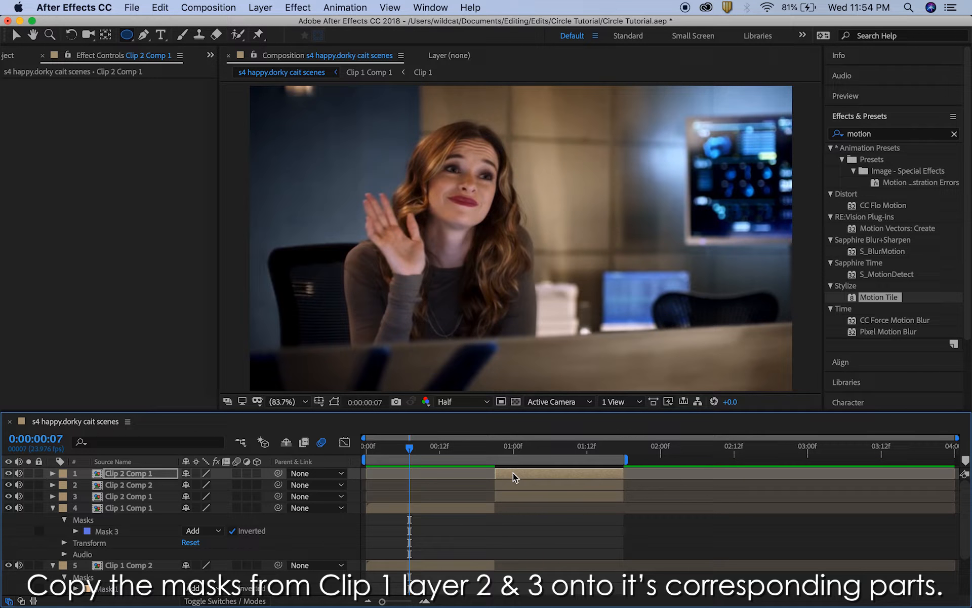
left_click(52, 508)
left_click(52, 519)
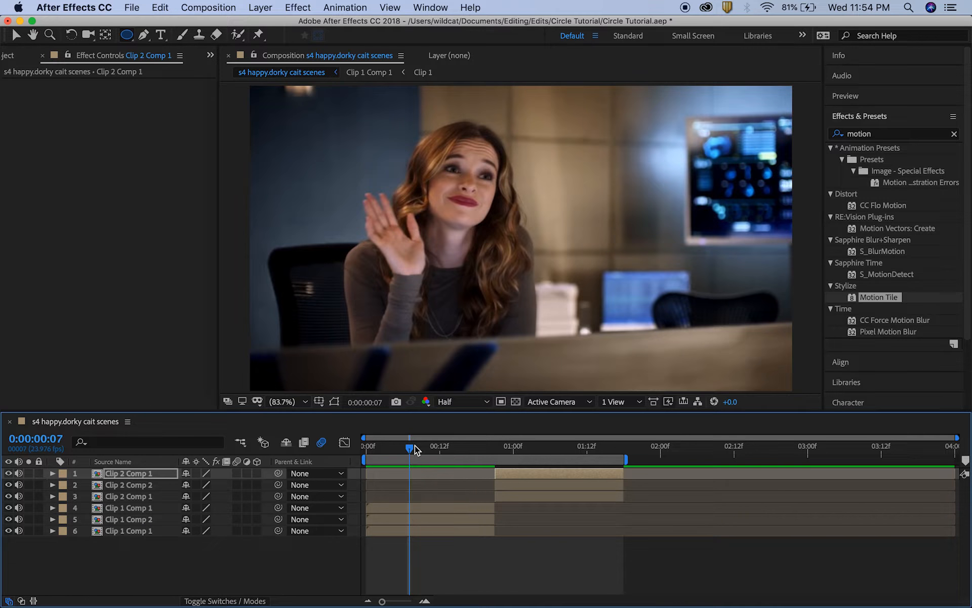
left_click_drag(415, 445, 330, 449)
key("space")
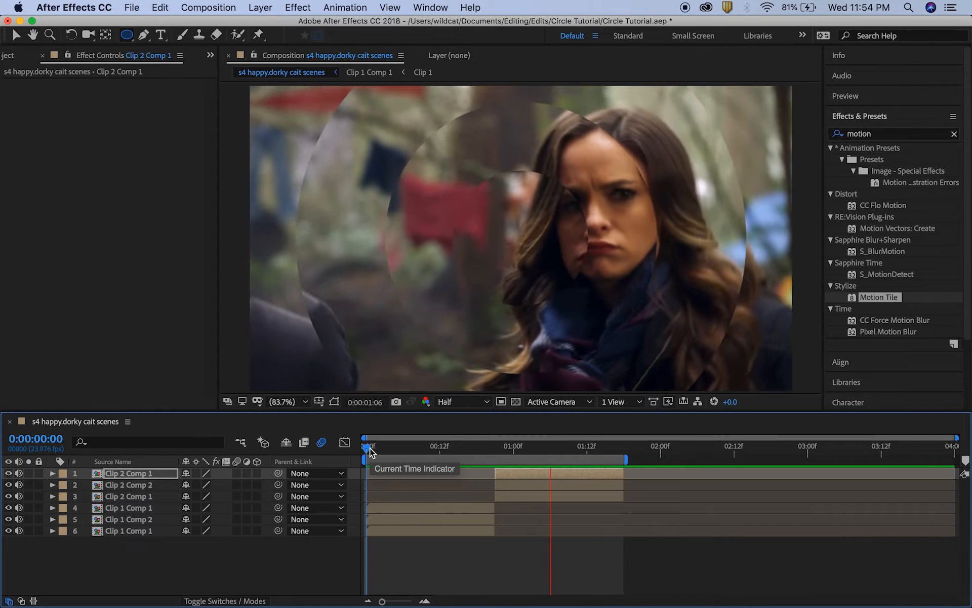
Open Clip 1 Comp 1, place the current time on its first Rotation keyframe, and return to the main composition
left_click_drag(371, 448, 397, 447)
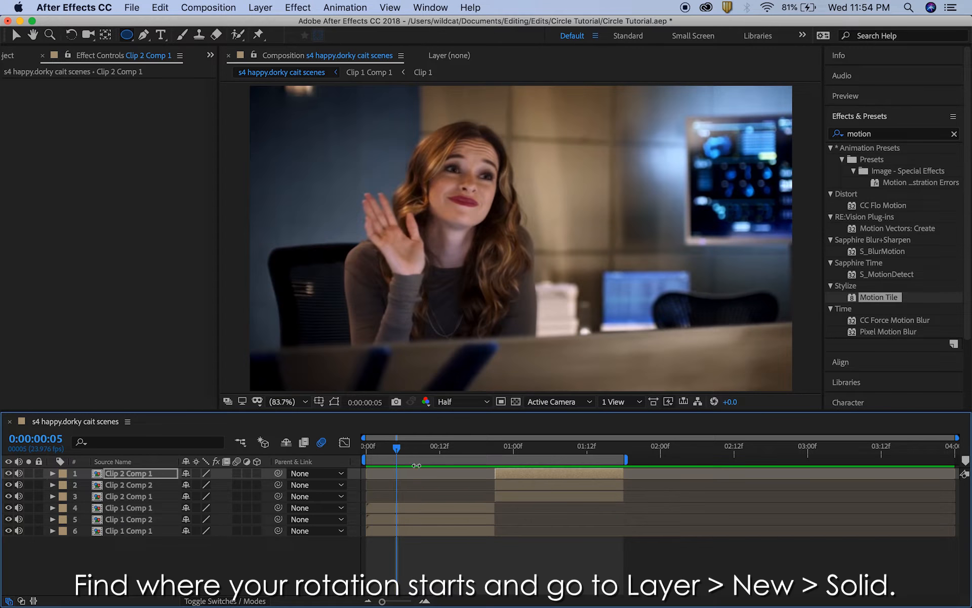
double_click(418, 509)
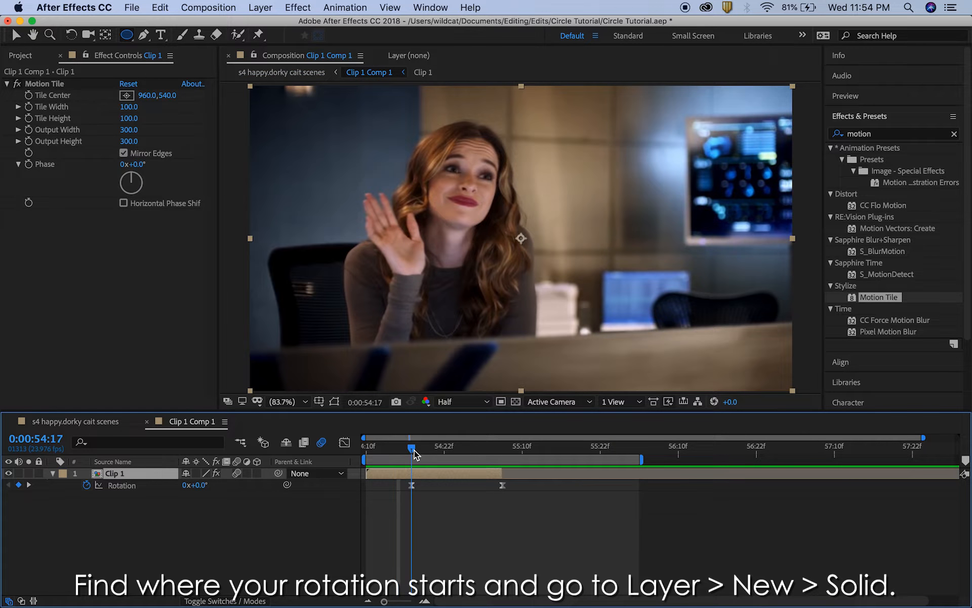
left_click(92, 423)
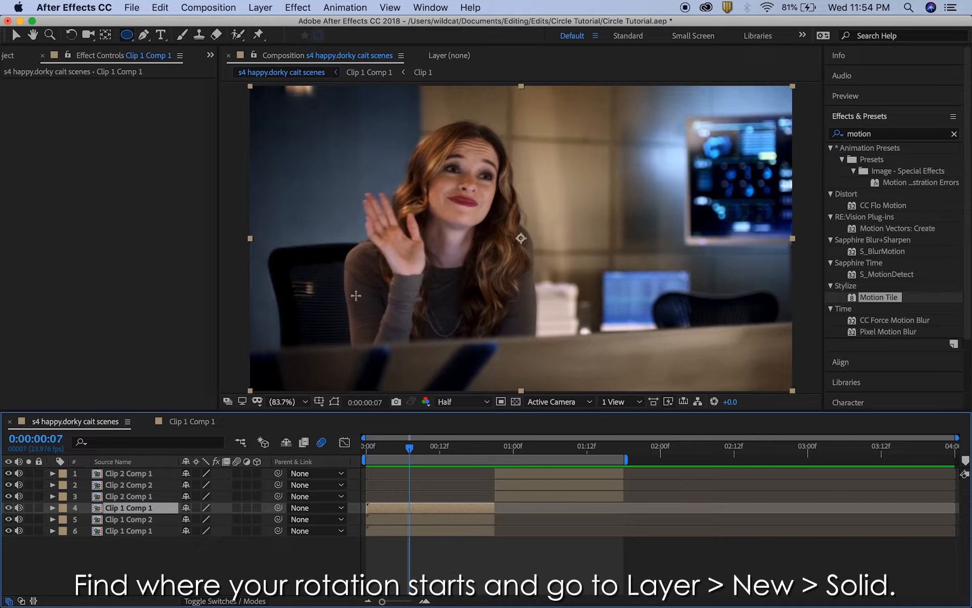
Create a new 1920 × 1080 px solid layer with the color 000000
left_click(260, 7)
mouse_move(268, 24)
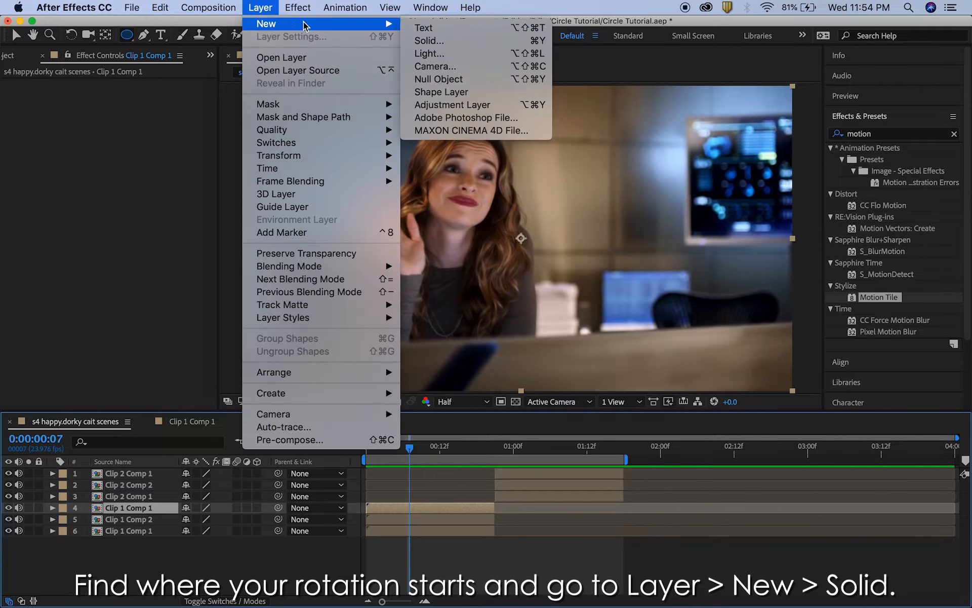
left_click(435, 41)
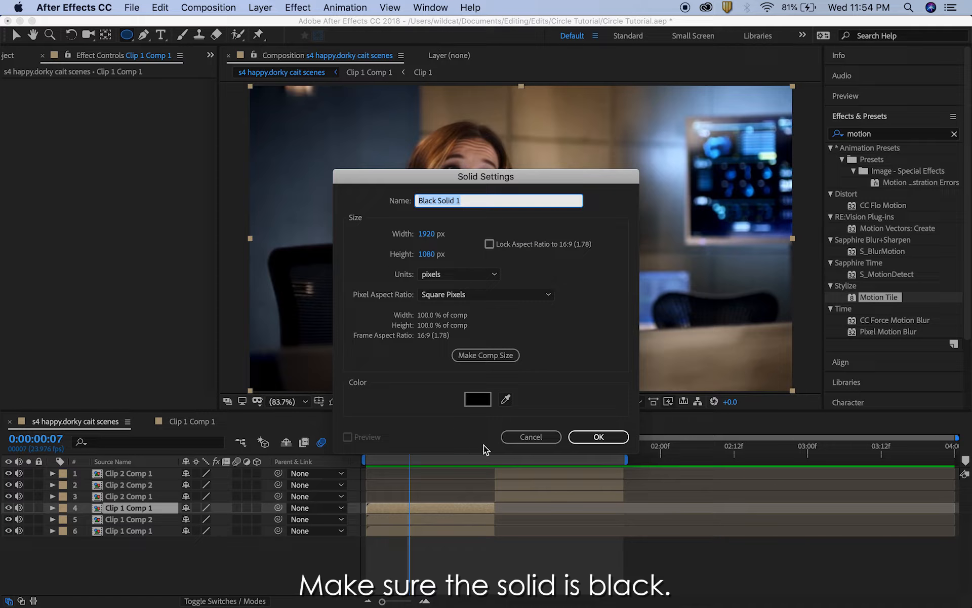
left_click(478, 399)
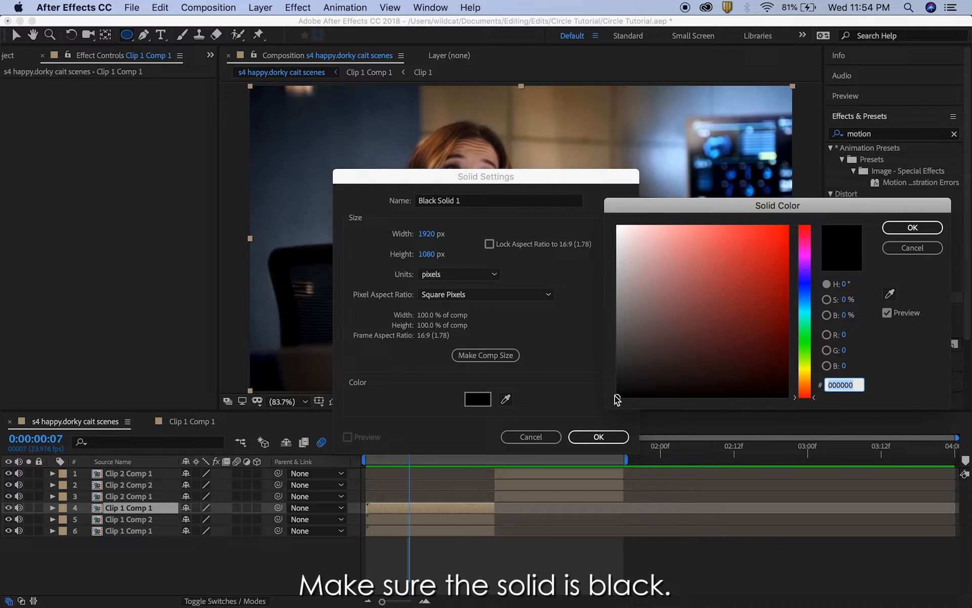
left_click(913, 227)
left_click(606, 439)
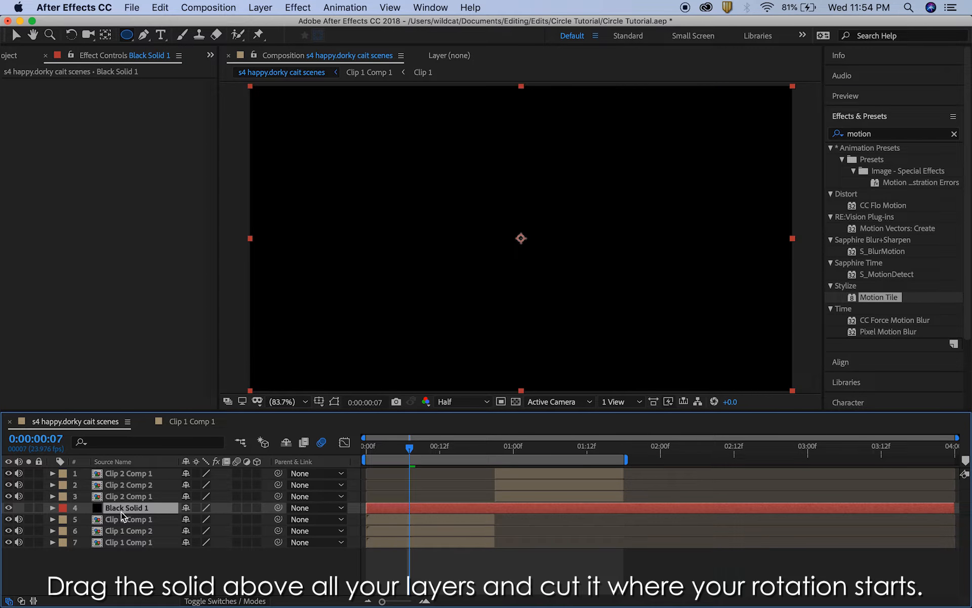
Move the black solid above all other layers and cut away its part before 0:00:00:07
left_click_drag(120, 512, 126, 472)
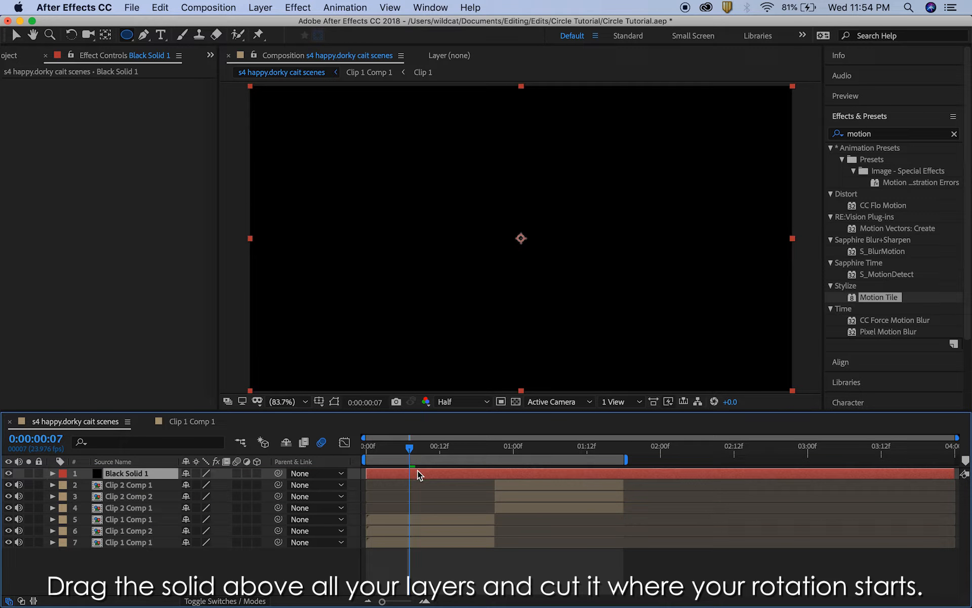
left_click(393, 483)
key("Delete")
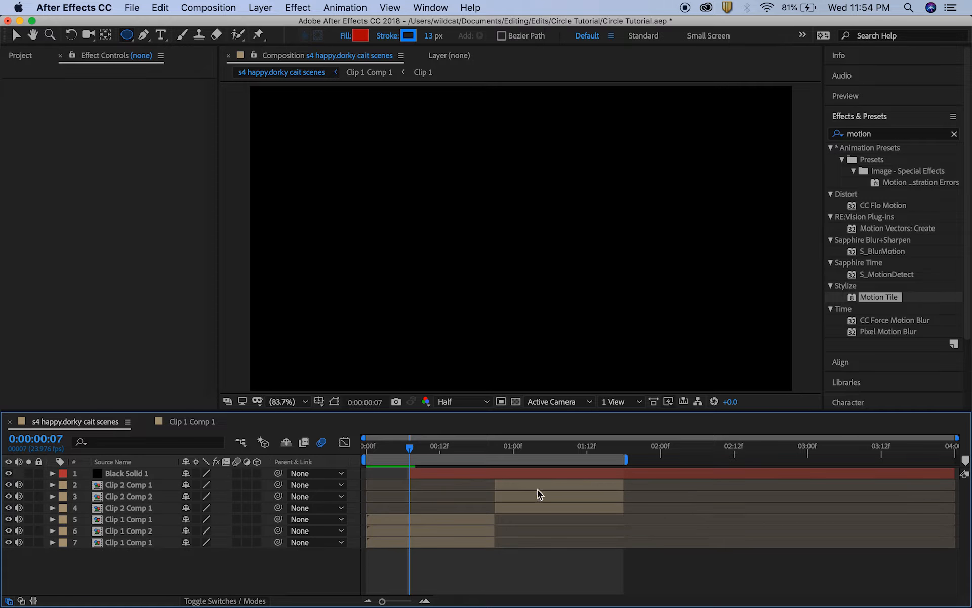
Open Clip 2 Comp 1, reveal its keyframes, place the current time on the last Rotation keyframe, and return to the main composition
double_click(550, 485)
left_click(557, 473)
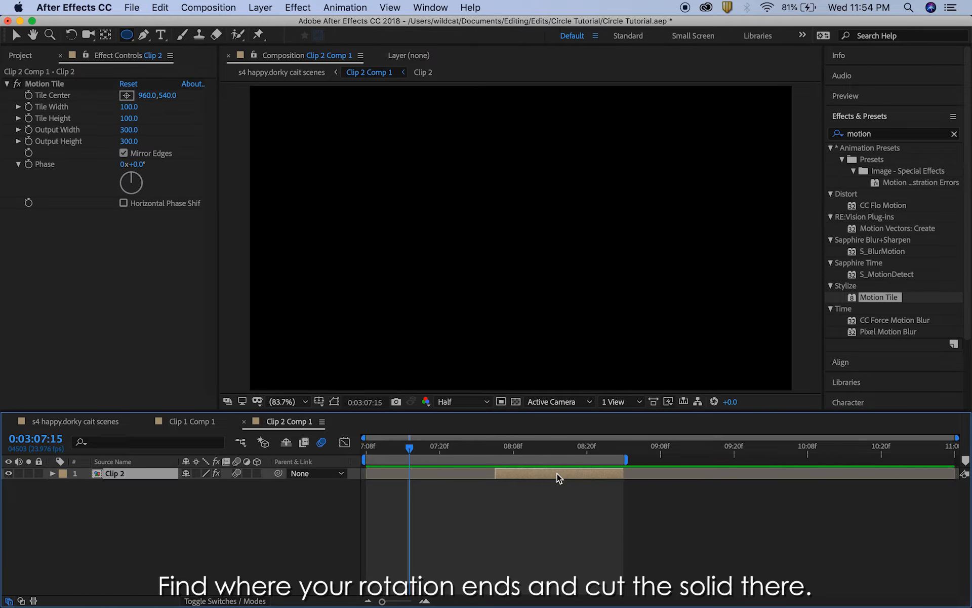
key("u")
left_click(582, 444)
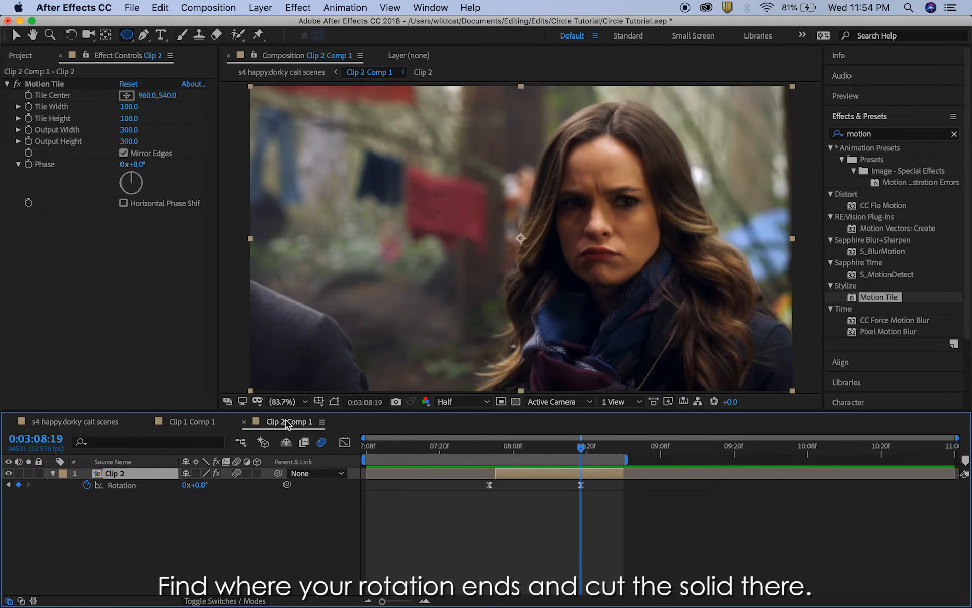
left_click(58, 424)
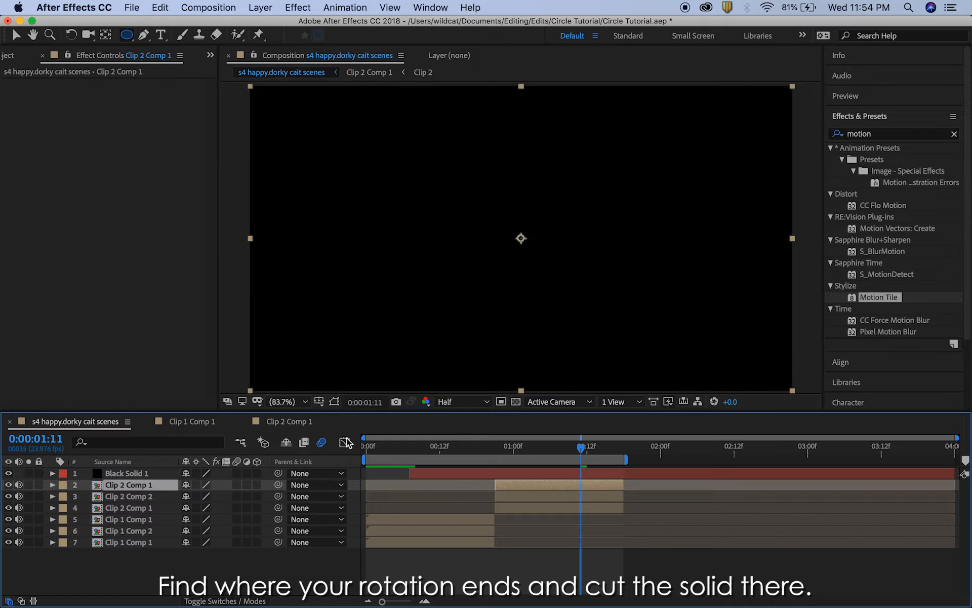
Split the black solid at 0:00:01:11 and delete the part after the cut
left_click(542, 473)
key("alt+bracketright")
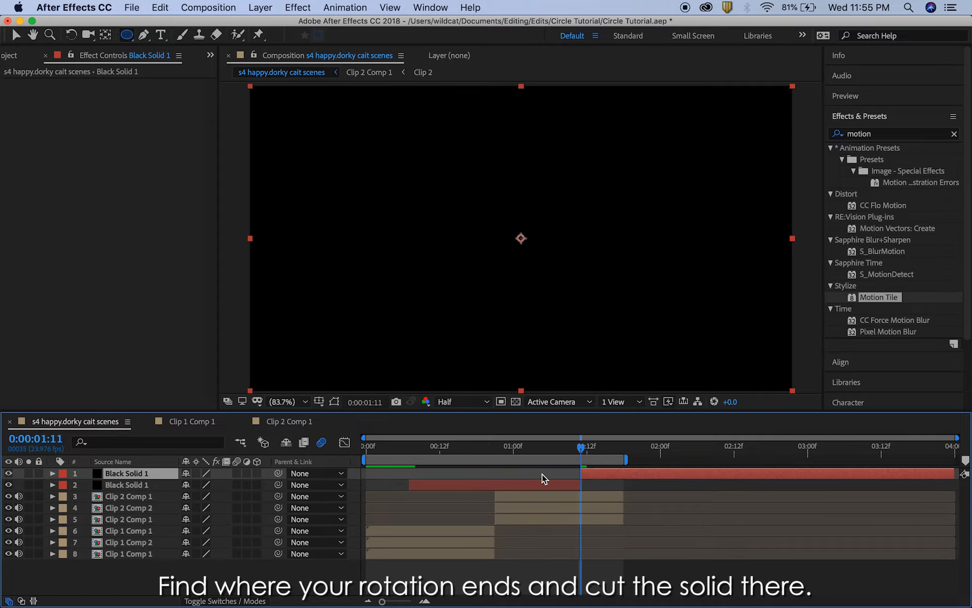
key("F2")
Return to 0:00:00:07 and copy the Masks group from Clip 1 Comp 2 onto the black solid
left_click(409, 446)
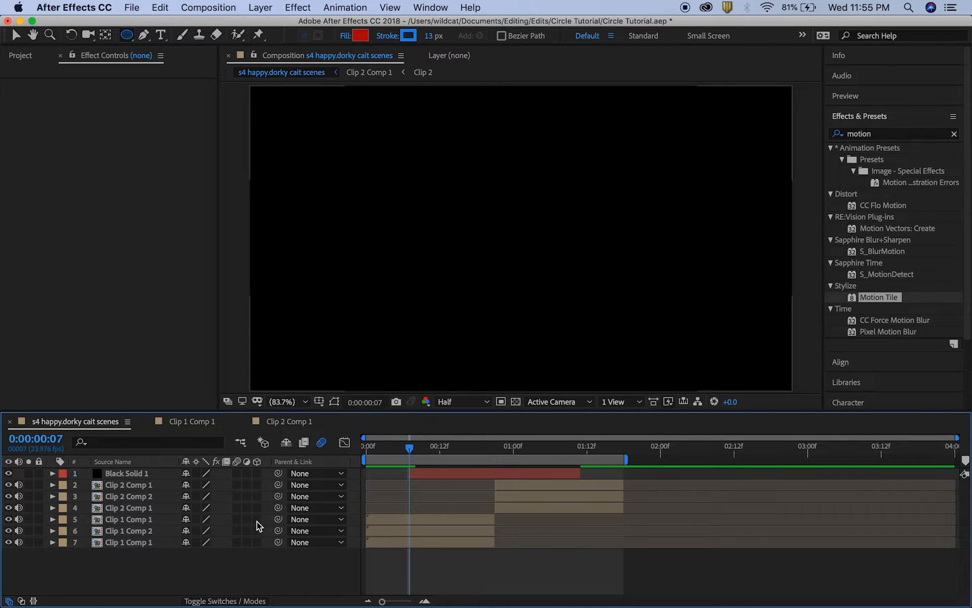
left_click(141, 532)
left_click(52, 530)
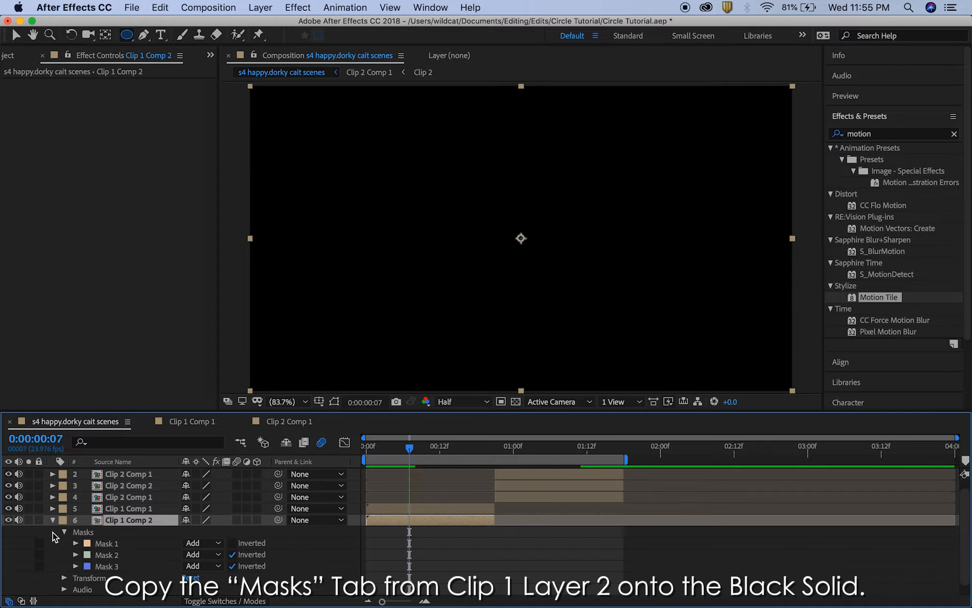
left_click(85, 533)
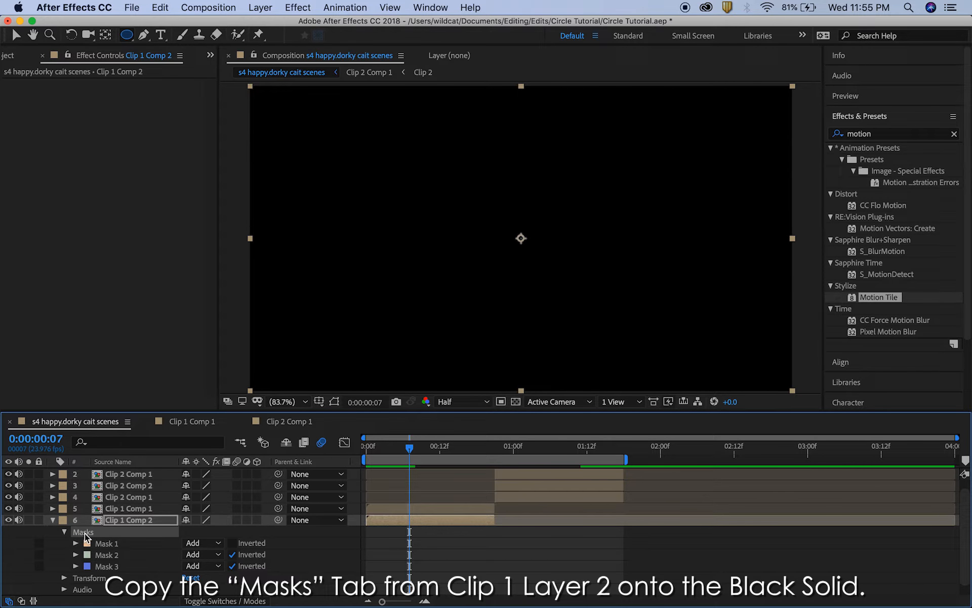
left_click(52, 521)
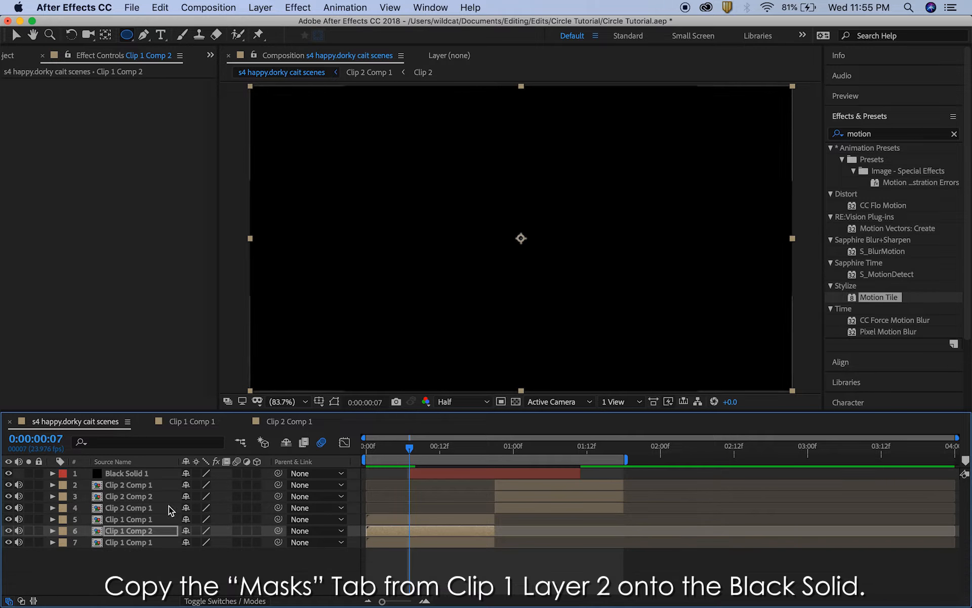
left_click(429, 473)
key("super+v")
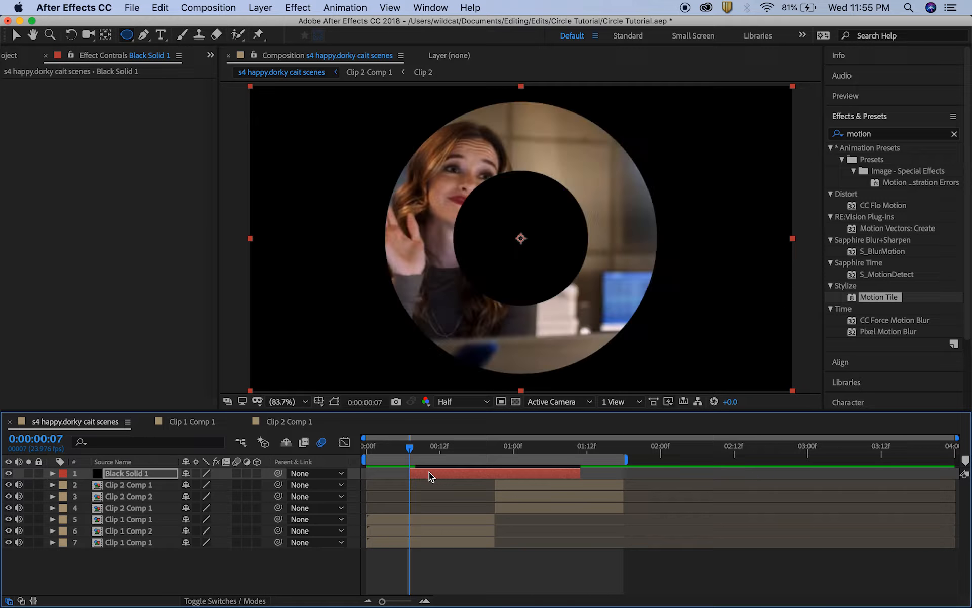
Delete Mask 2 from the black solid, keeping Mask 1 and Mask 3
left_click(53, 473)
left_click(63, 485)
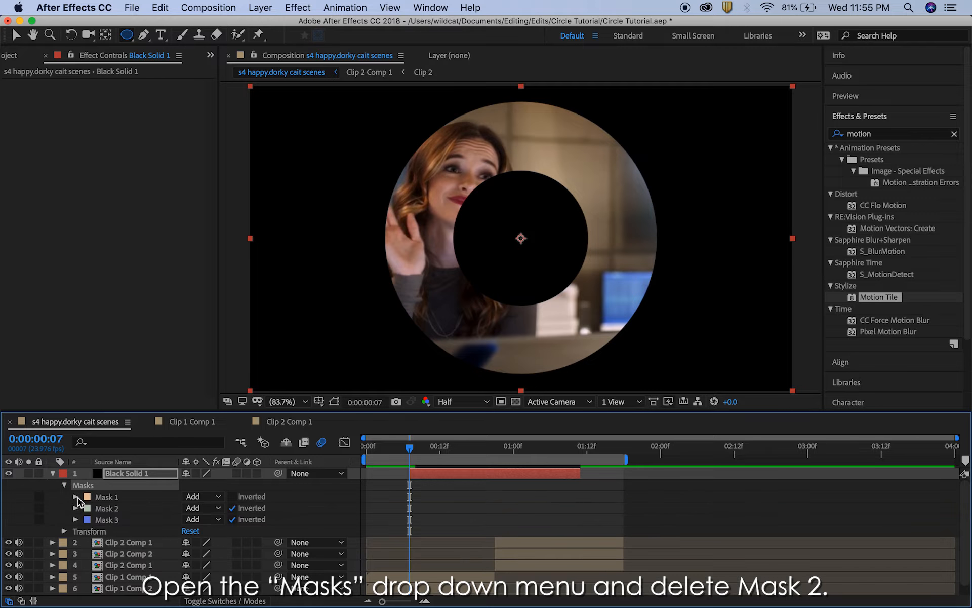
left_click(105, 509)
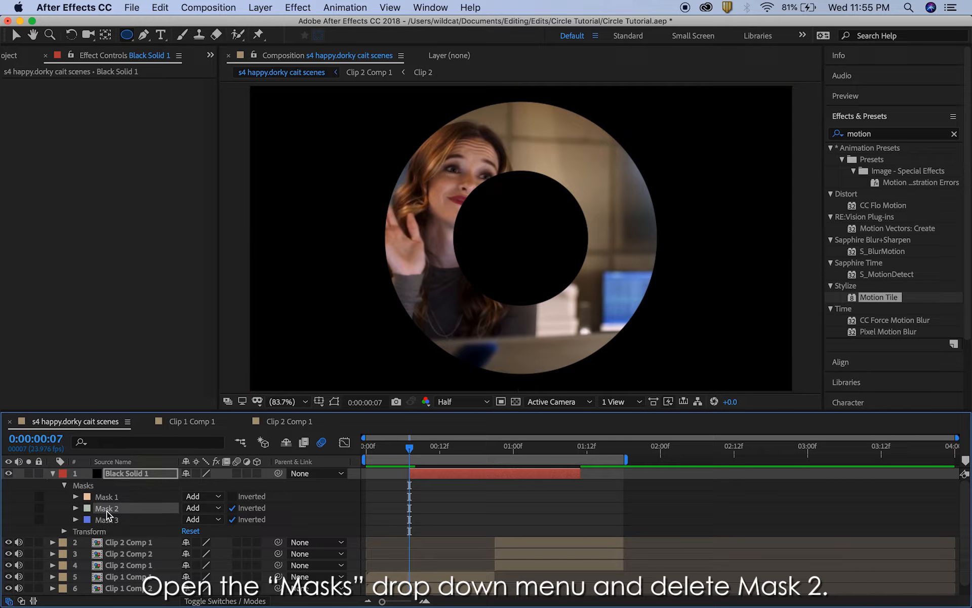
key("Delete")
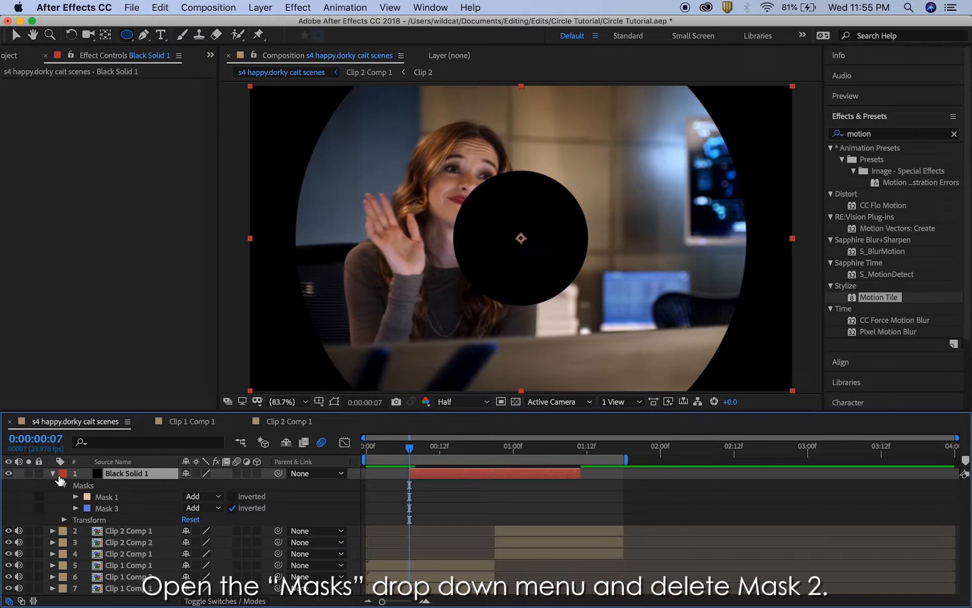
left_click(53, 473)
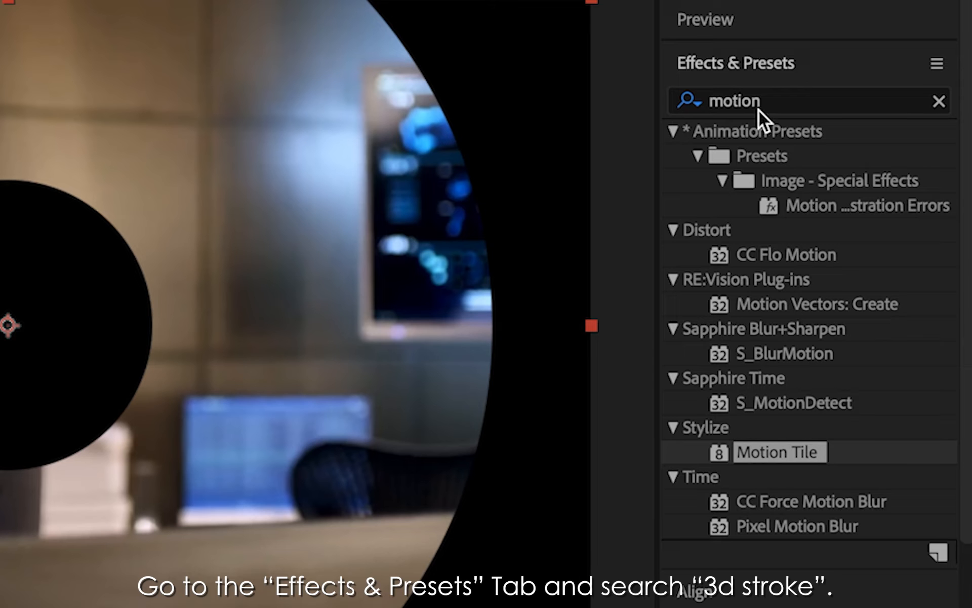
Search the effects for "3d stroke" and apply 3D Stroke to the black solid
left_click(784, 101)
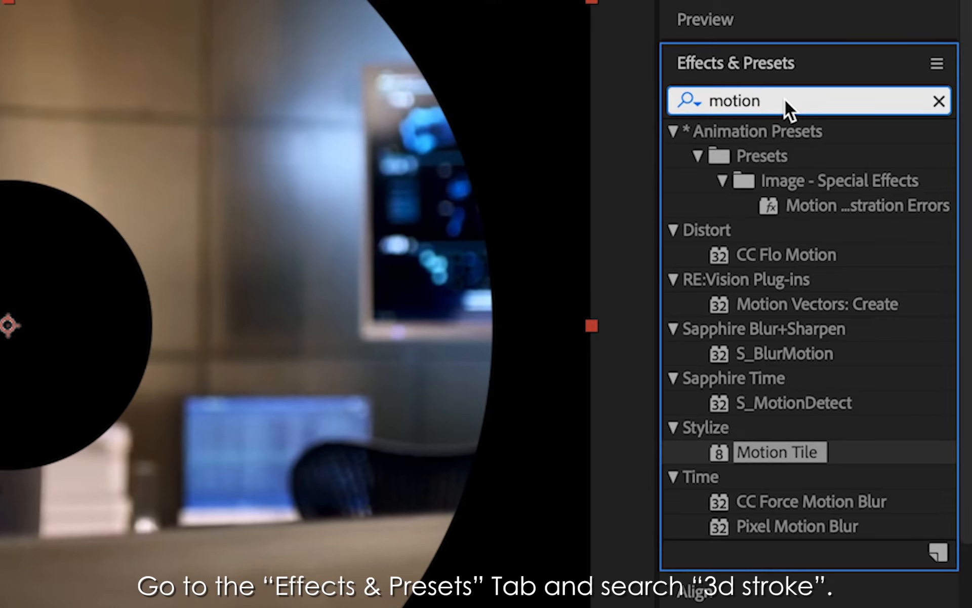
key("BackSpace")
key("BackSpace")
key("BackSpace")
key("BackSpace")
key("BackSpace")
key("BackSpace")
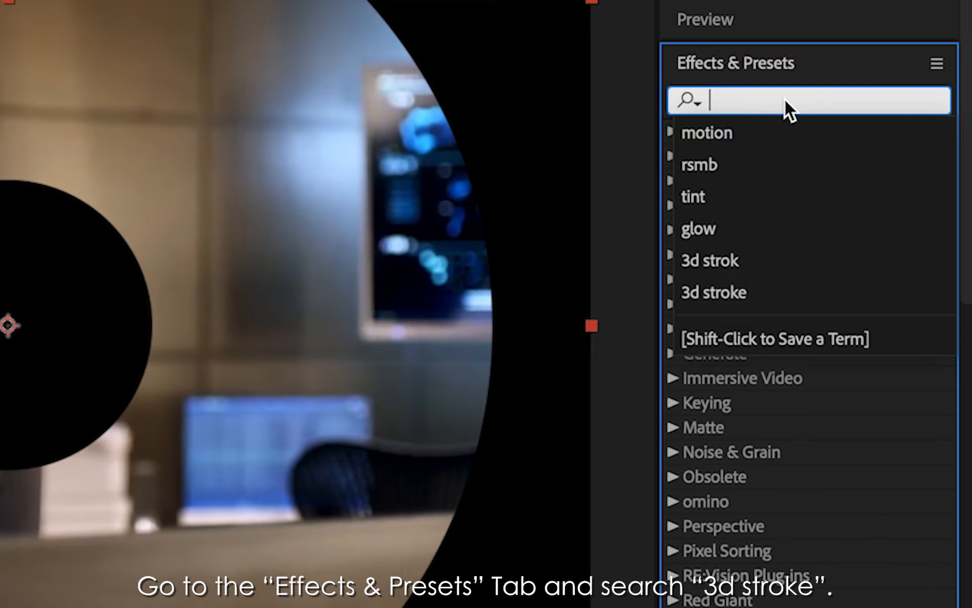
type("3d stroke")
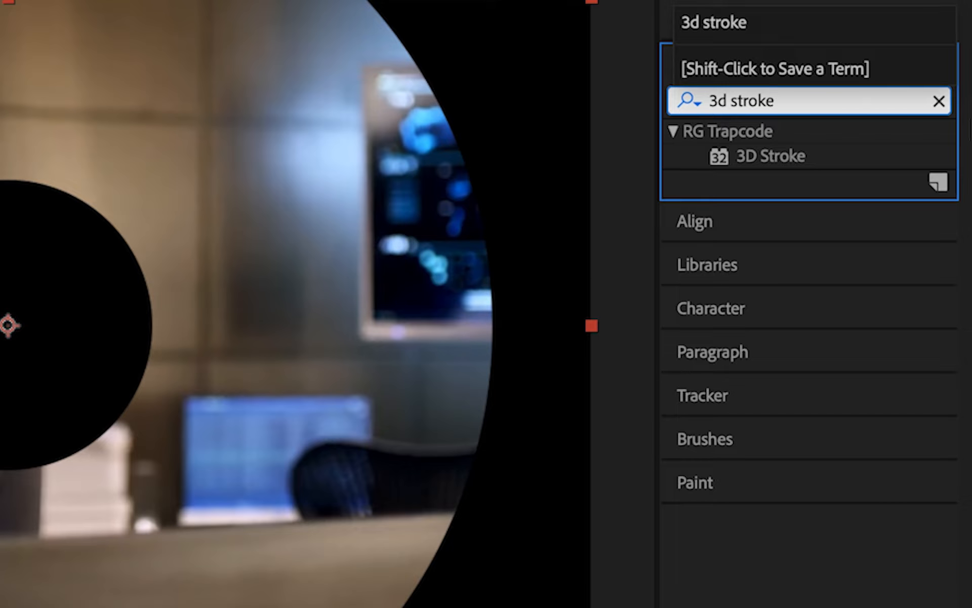
mouse_move(777, 164)
left_mouse_down()
mouse_move(363, 571)
mouse_move(0, 607)
left_mouse_up()
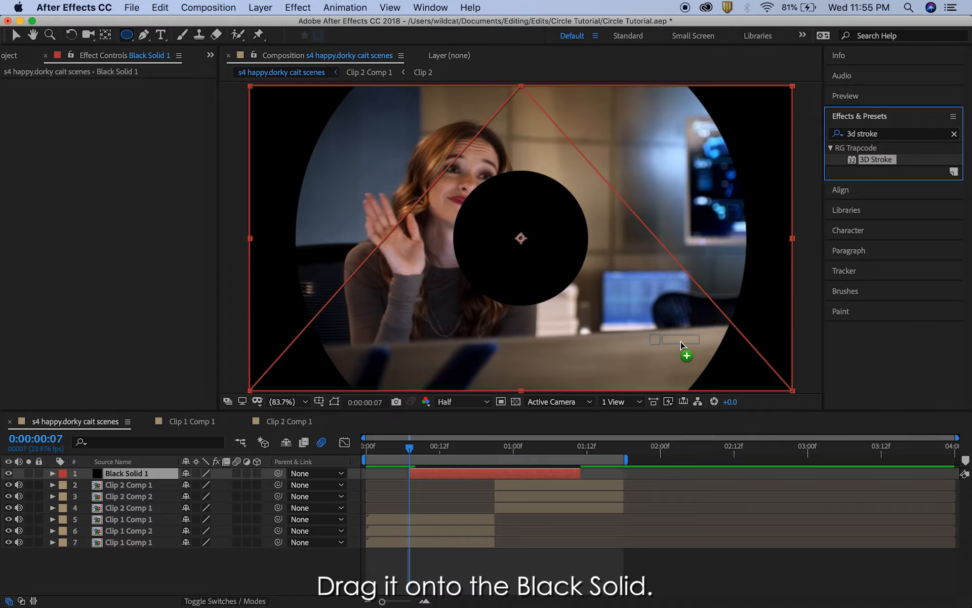
left_click_drag(515, 445, 433, 477)
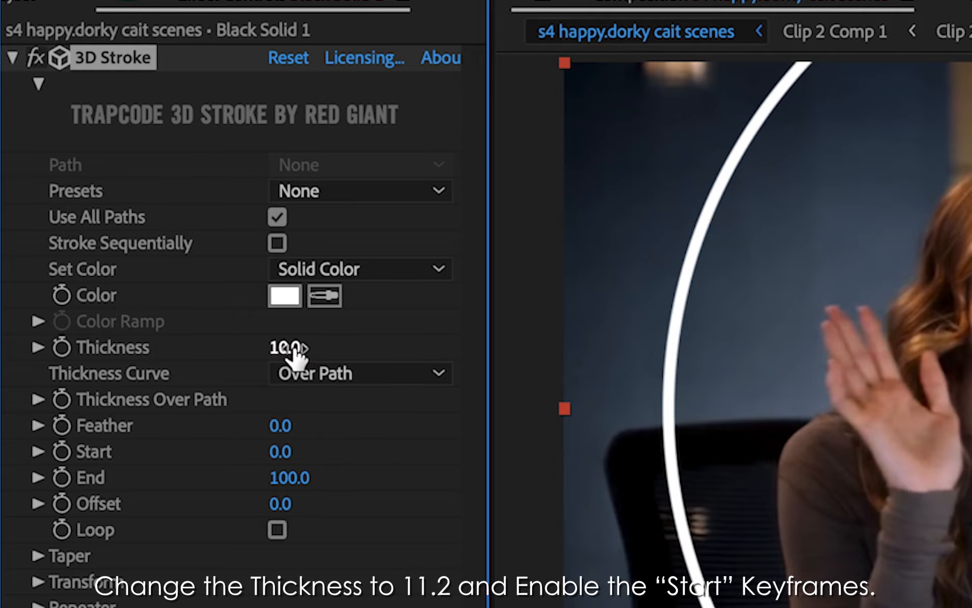
Set the 3D Stroke thickness on the black solid to 11.2
left_click(131, 212)
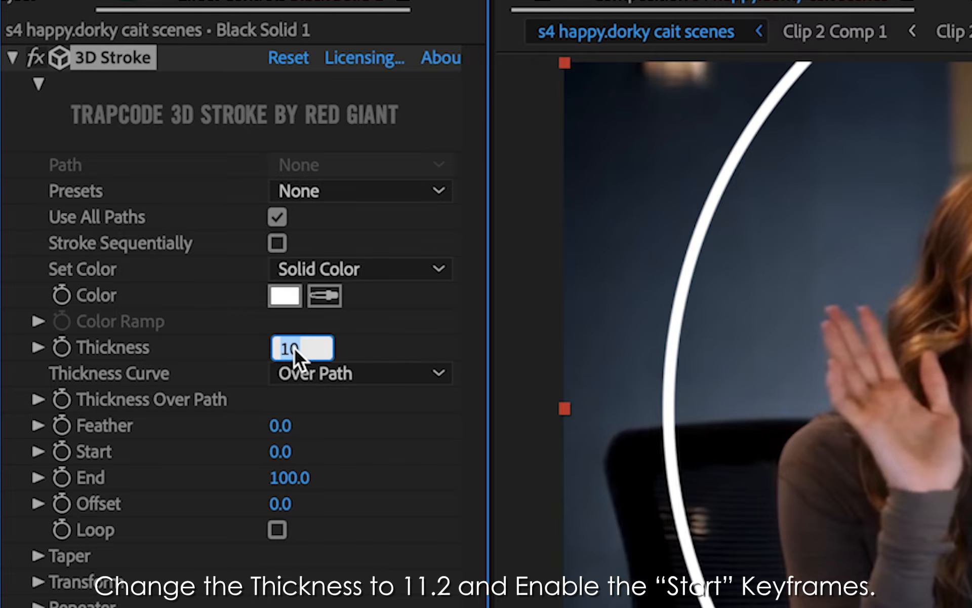
type("11.2")
key("Return")
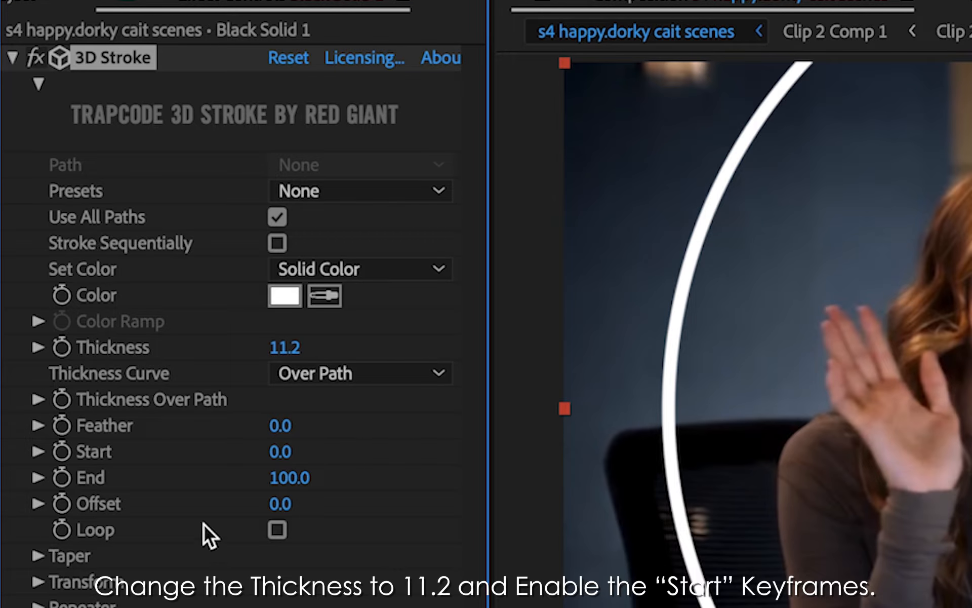
Enable keyframing for the 3D Stroke's Start at 0:00:00:07 and set its value to 100
left_click(62, 451)
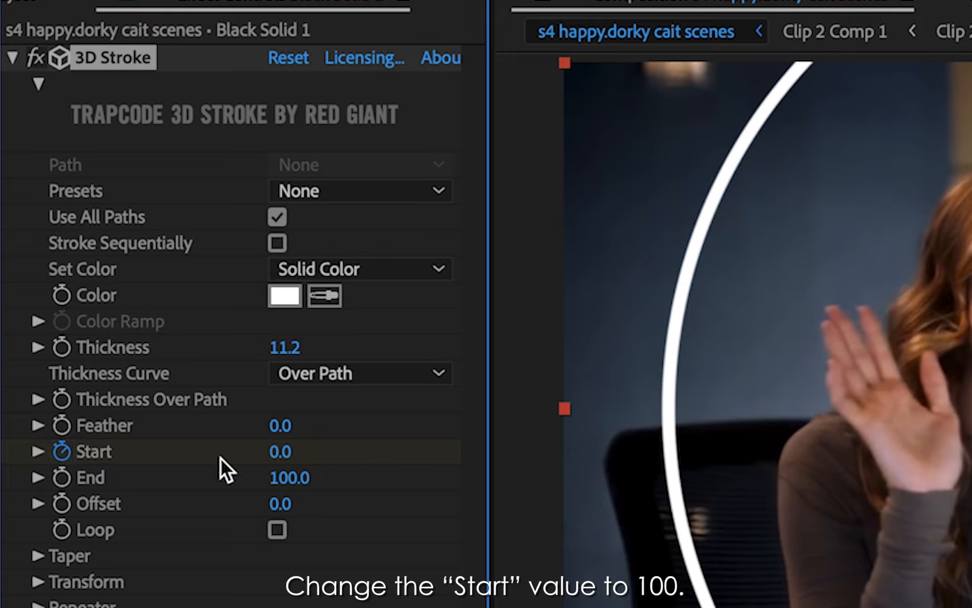
left_click(284, 452)
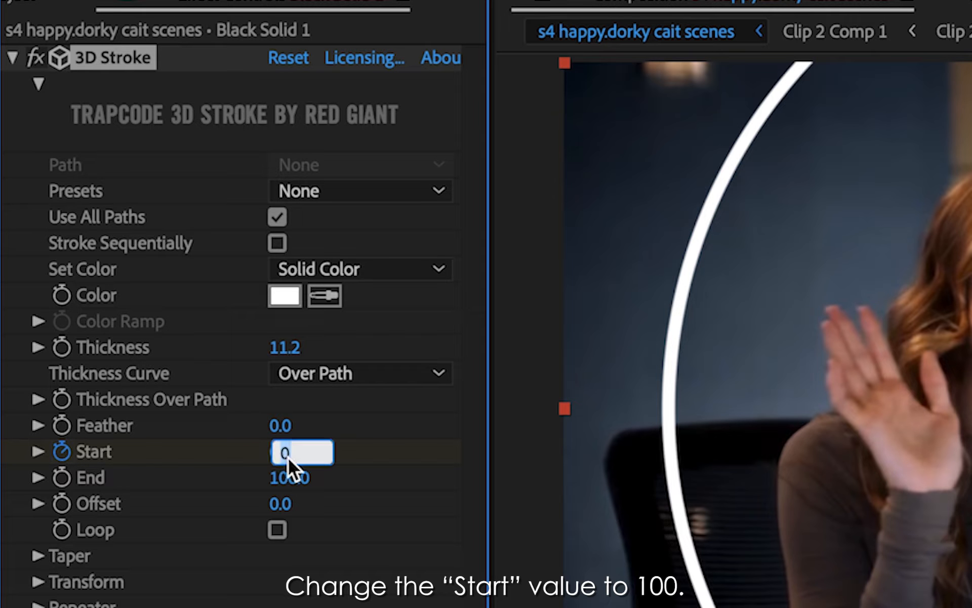
type("100")
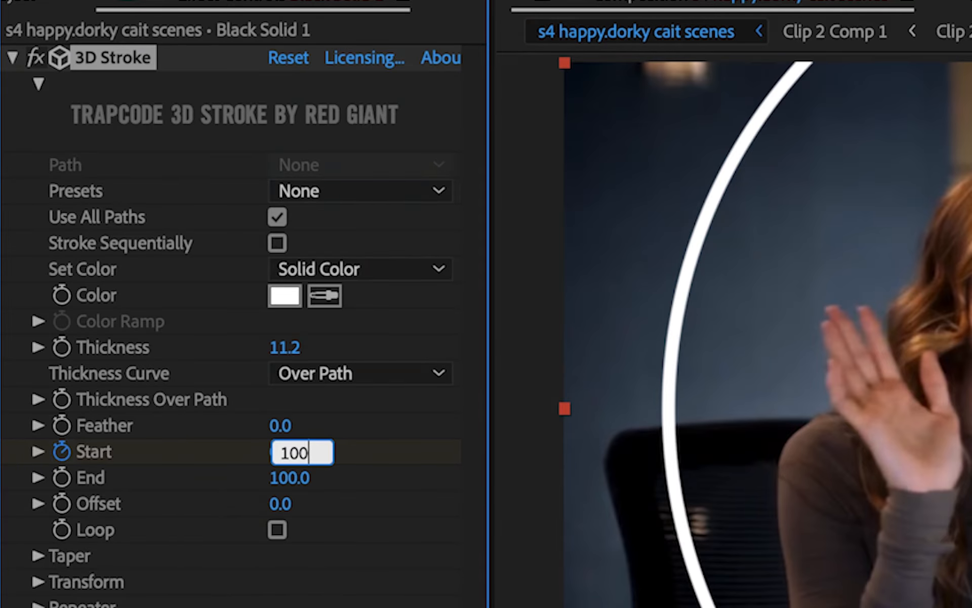
key("Return")
Reveal the black solid's keyframes and add a Start keyframe of 0 at 0:00:01:03
key("u")
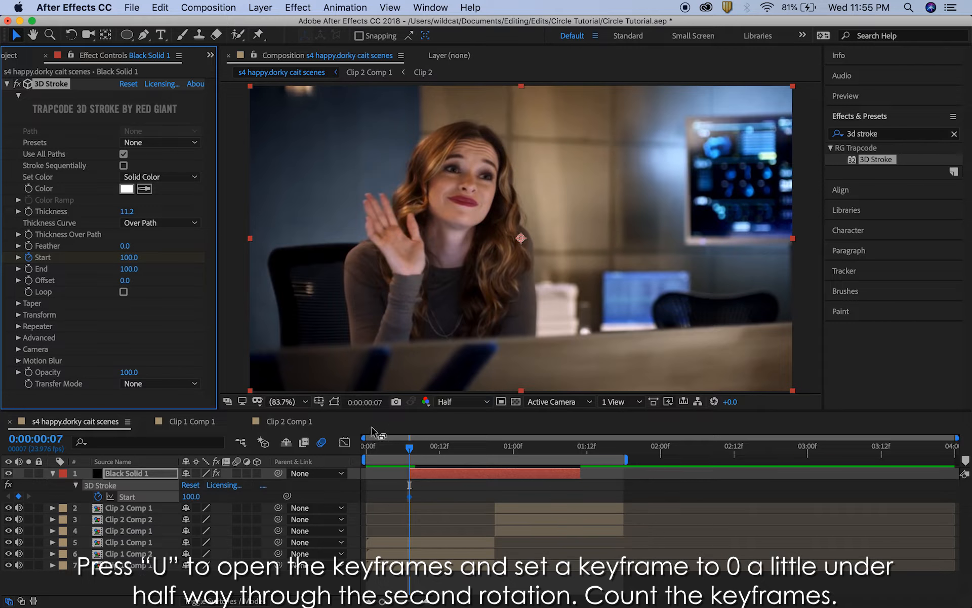
left_click(495, 448)
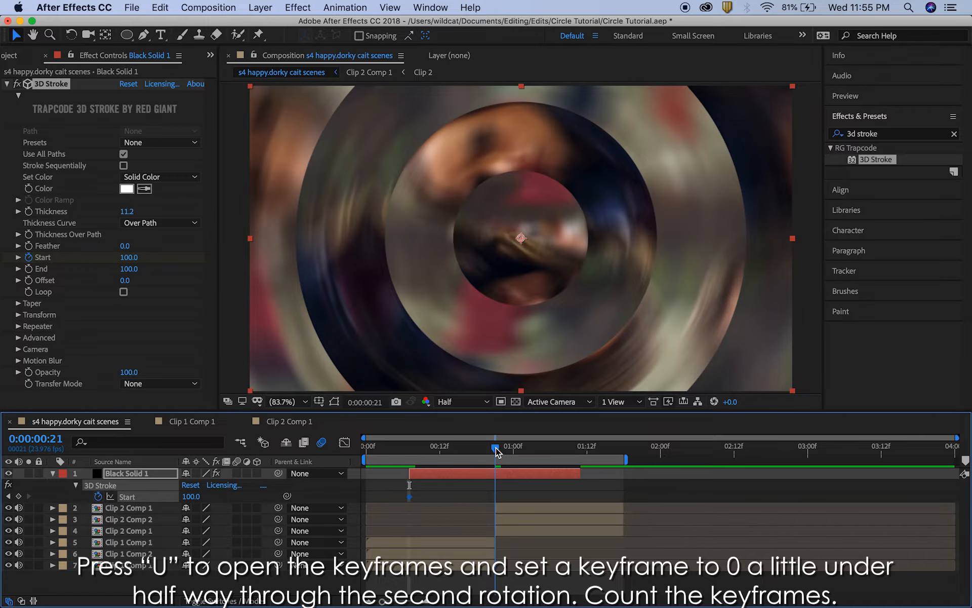
left_click_drag(495, 449, 532, 449)
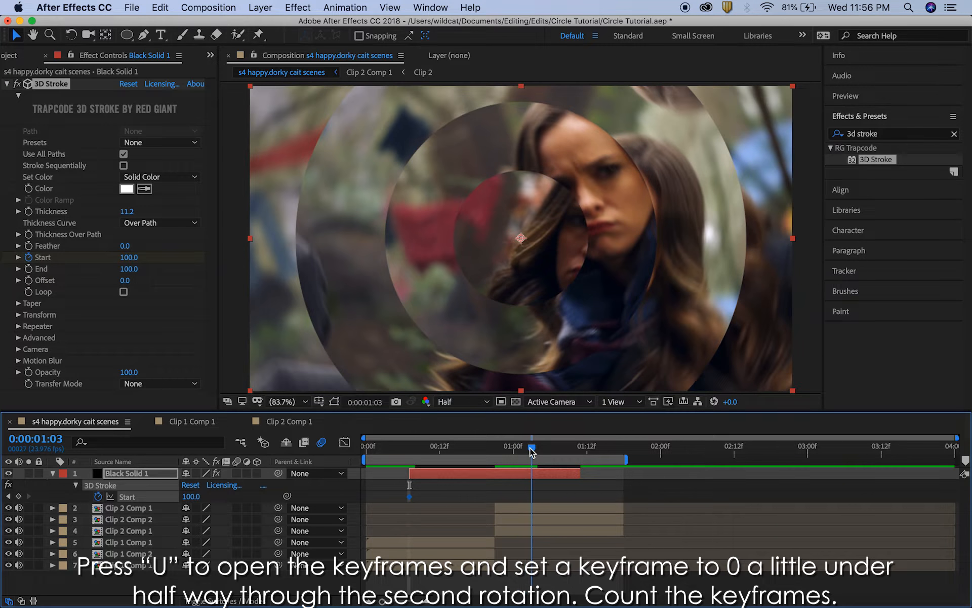
left_click(187, 497)
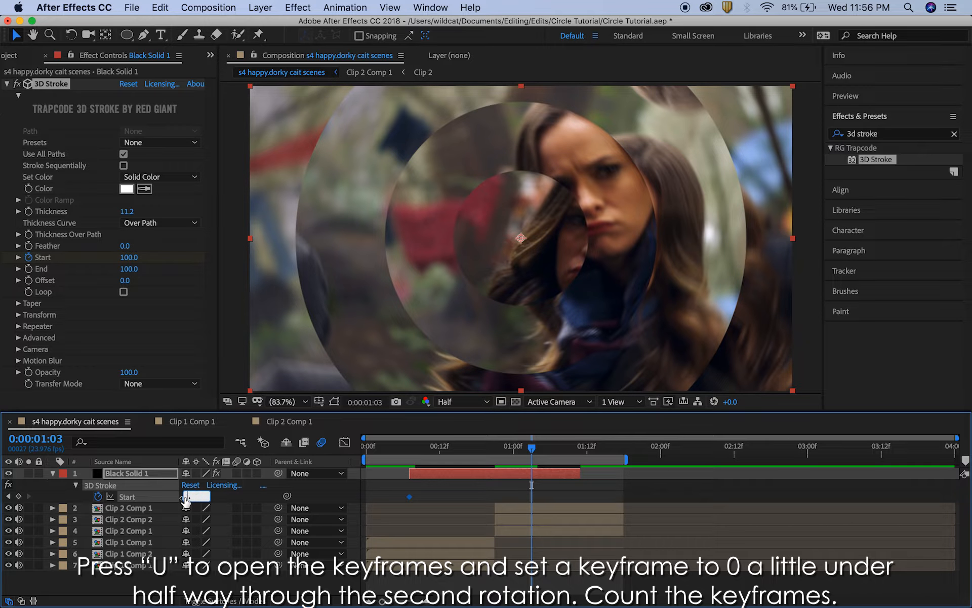
type("0")
key("Return")
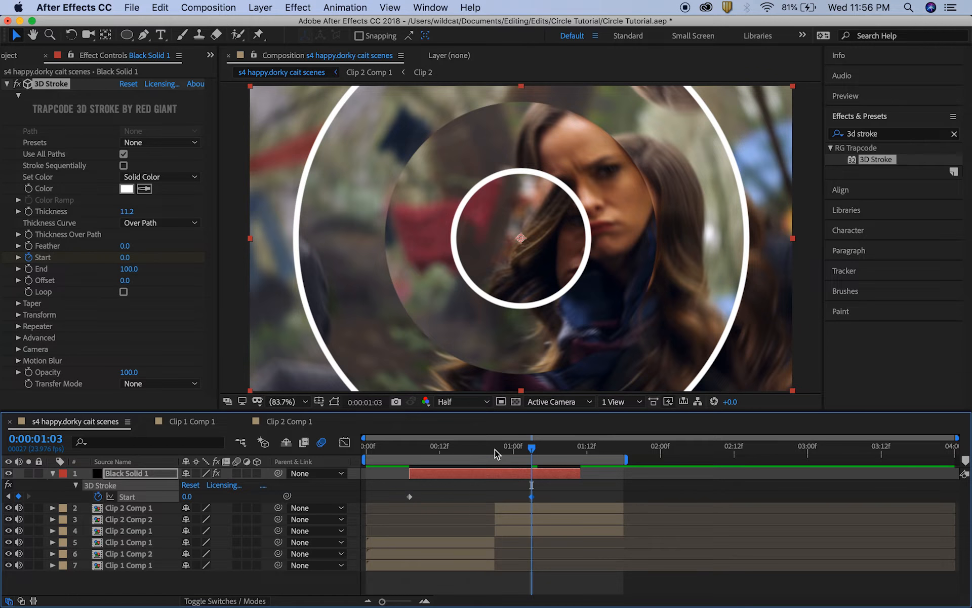
Enable keyframing for the 3D Stroke's End at 0:00:00:15 and reveal the black solid's Start and End keyframes
left_click_drag(497, 452, 460, 456)
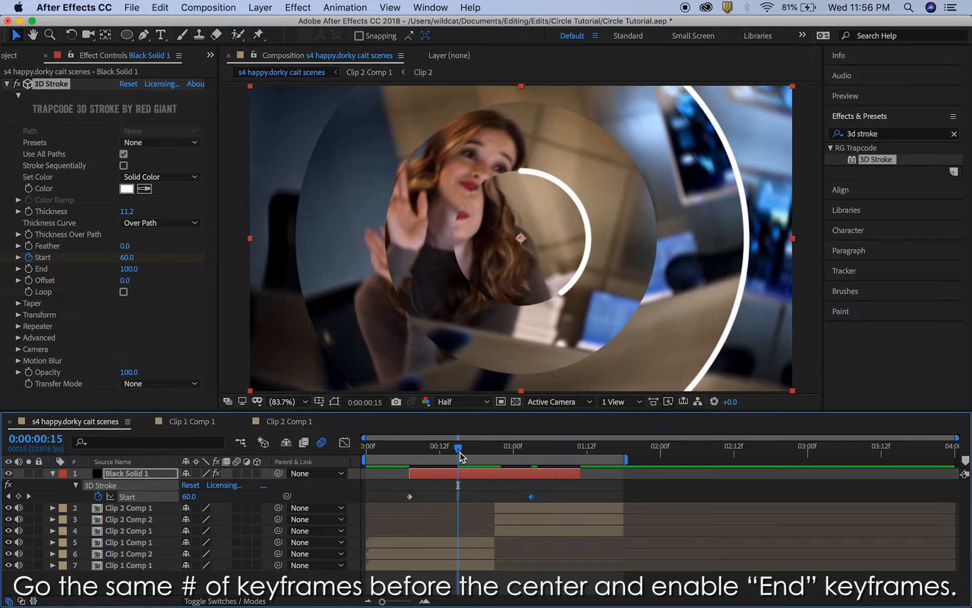
left_click(31, 274)
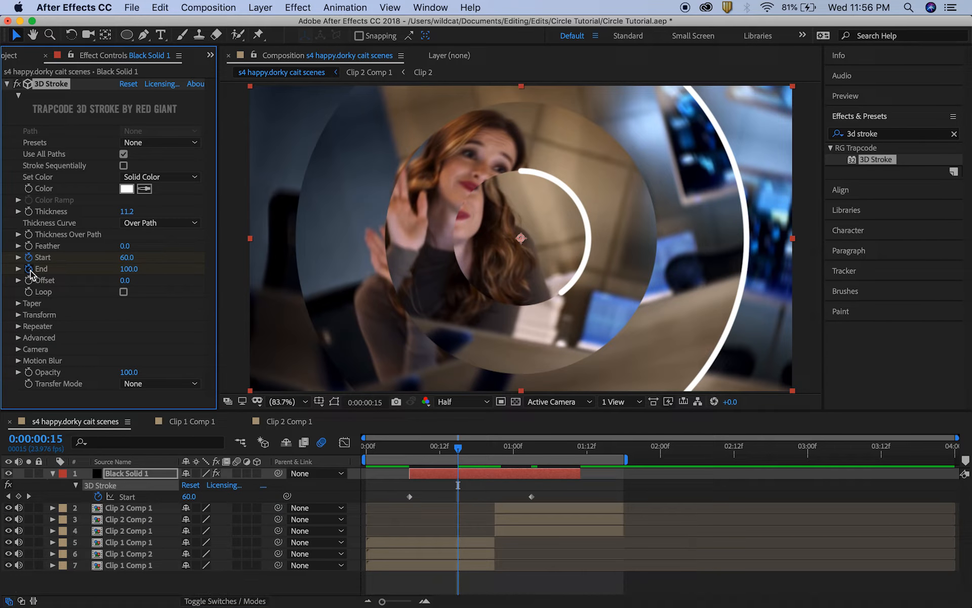
key("u")
left_click(511, 486)
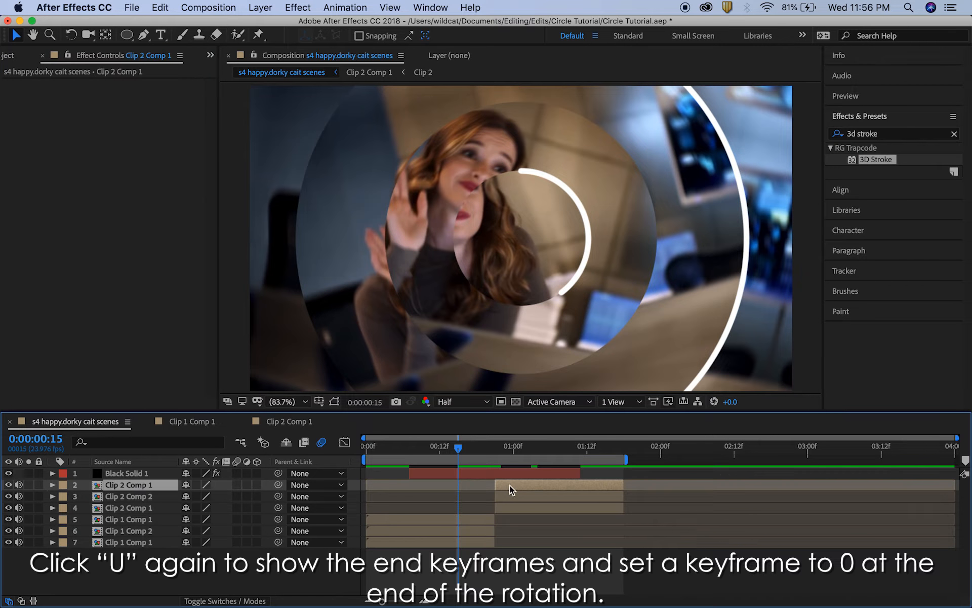
left_click(502, 473)
key("u")
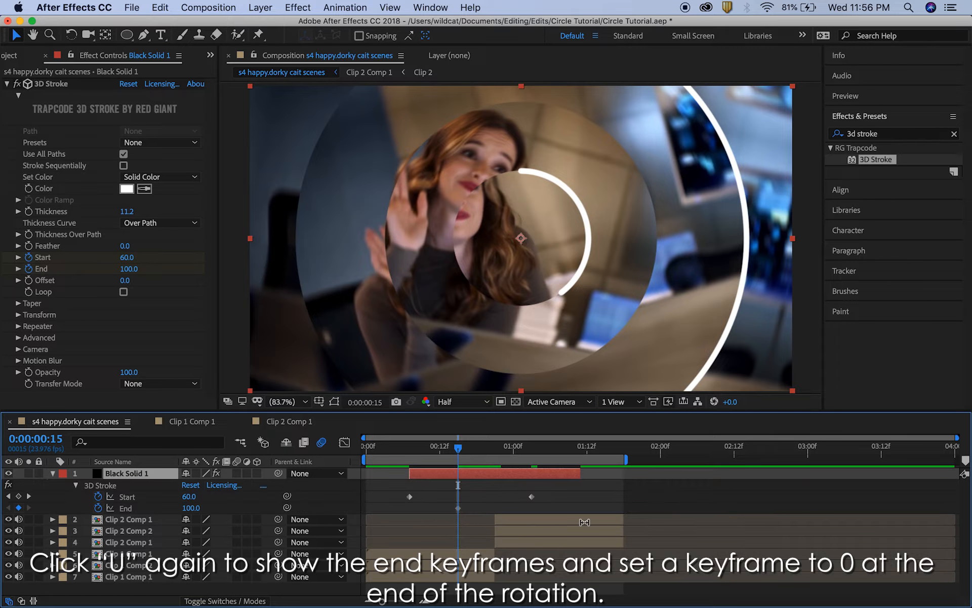
Set the End value to 0 at 0:00:01:11, the end of the rotation, and preview the stroke animation
left_click(578, 450)
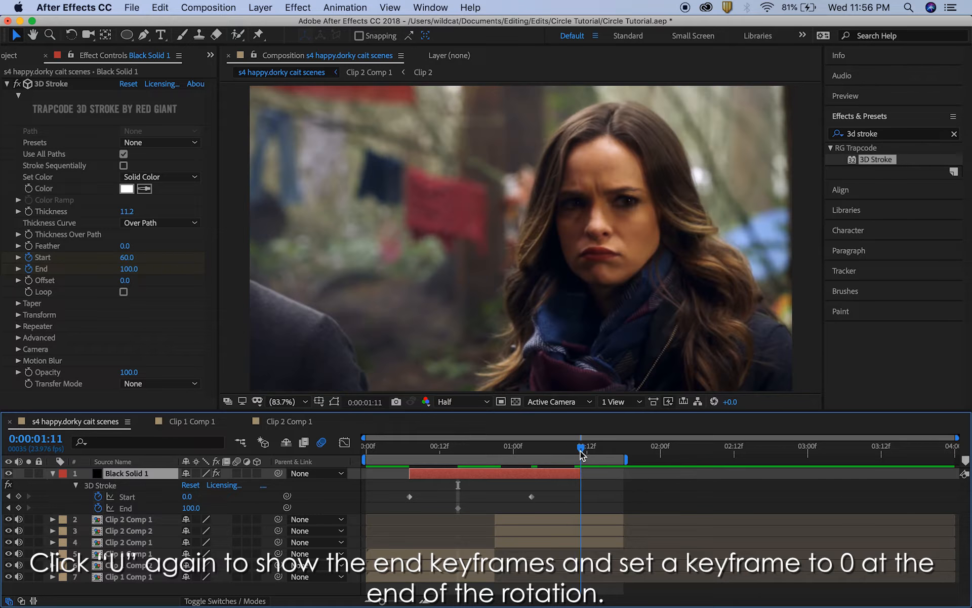
left_click(190, 507)
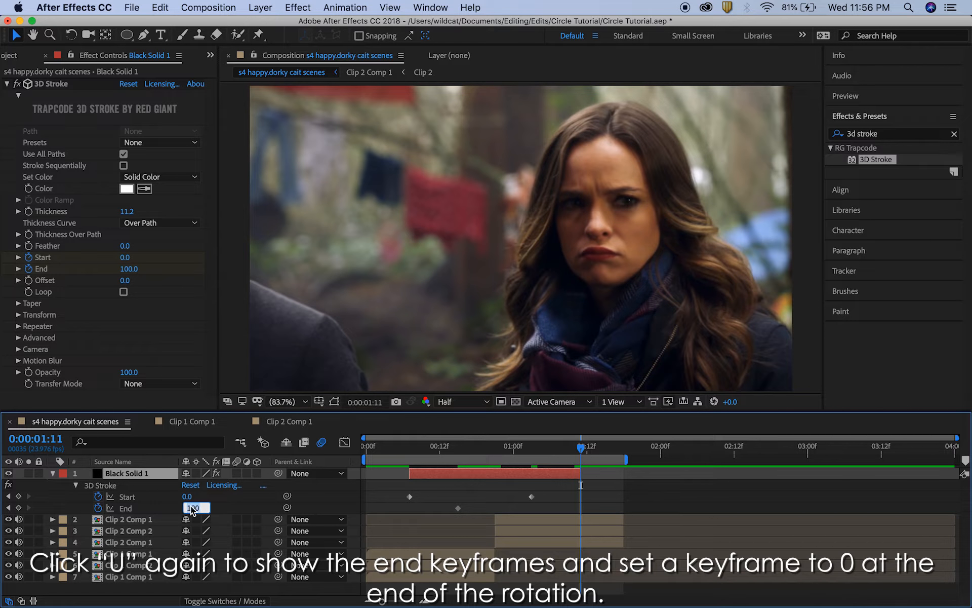
key("Return")
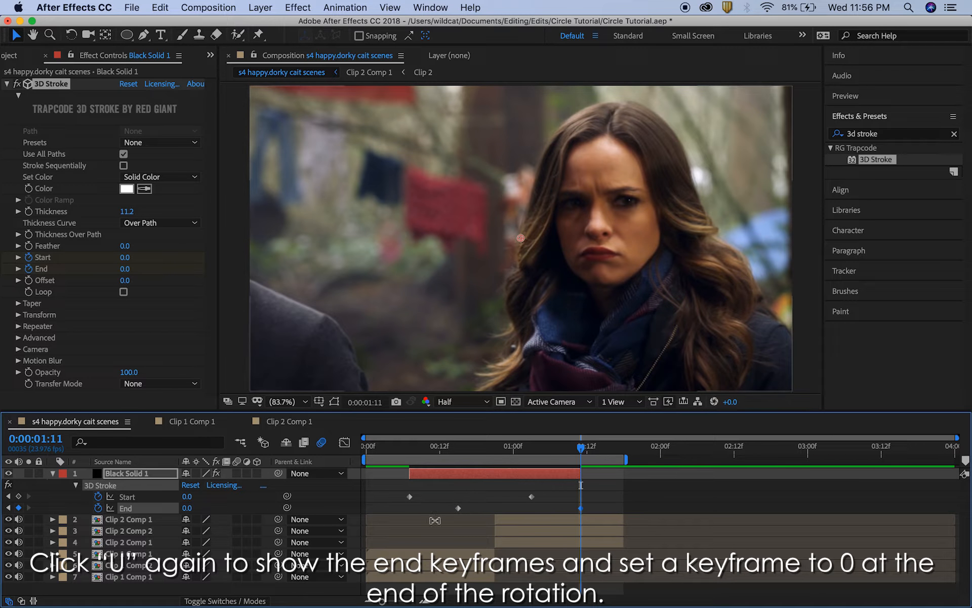
key("space")
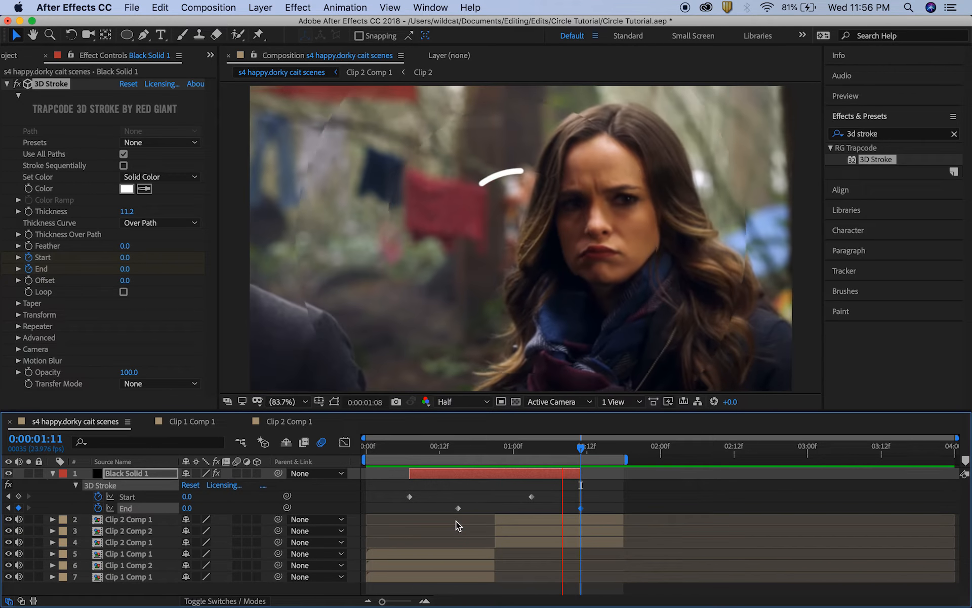
key("space")
At 0:00:00:21, turn on motion blur for the black solid, enable the 3D Stroke's Taper and preview the animation
left_click(494, 448)
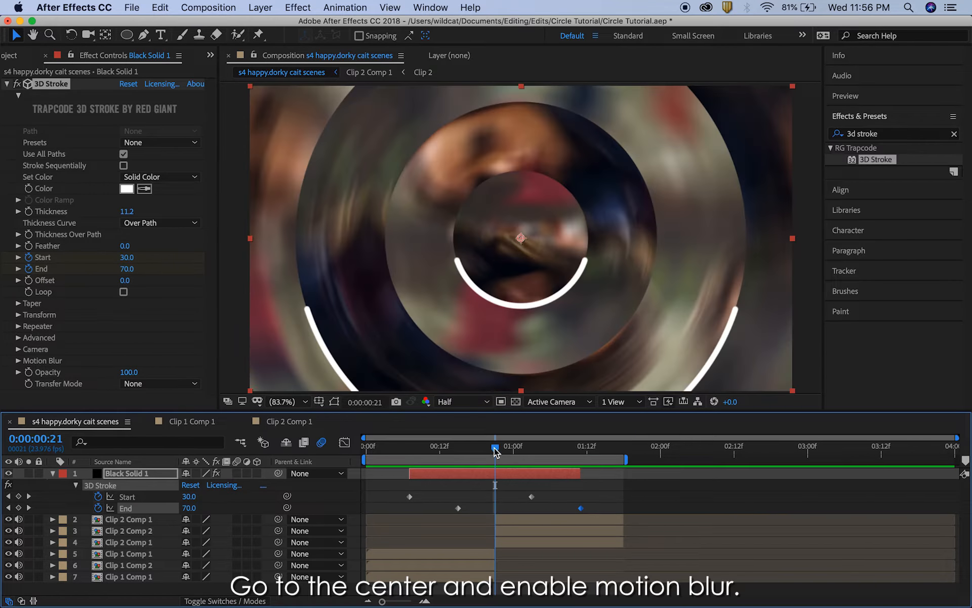
left_click(237, 473)
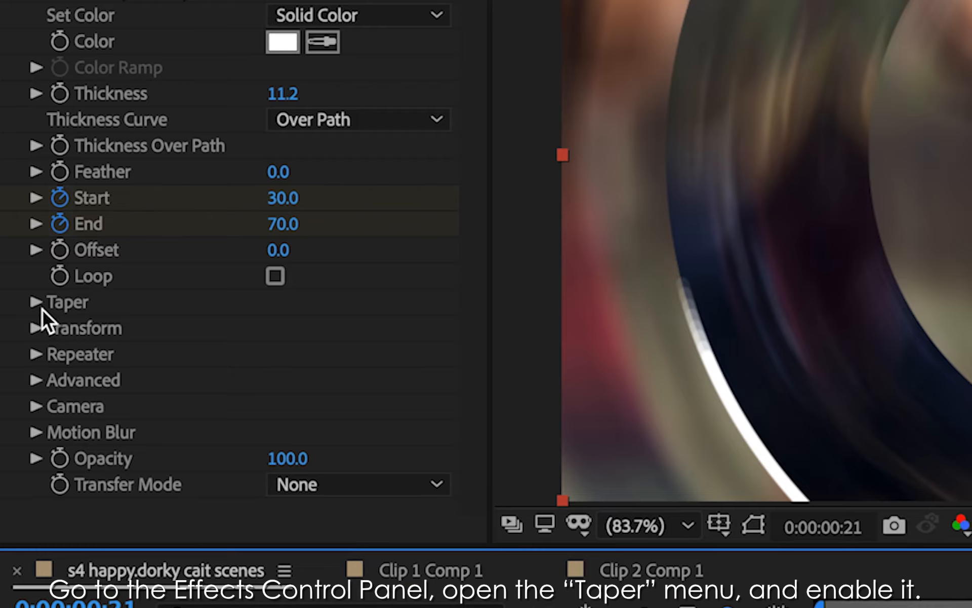
left_click(41, 306)
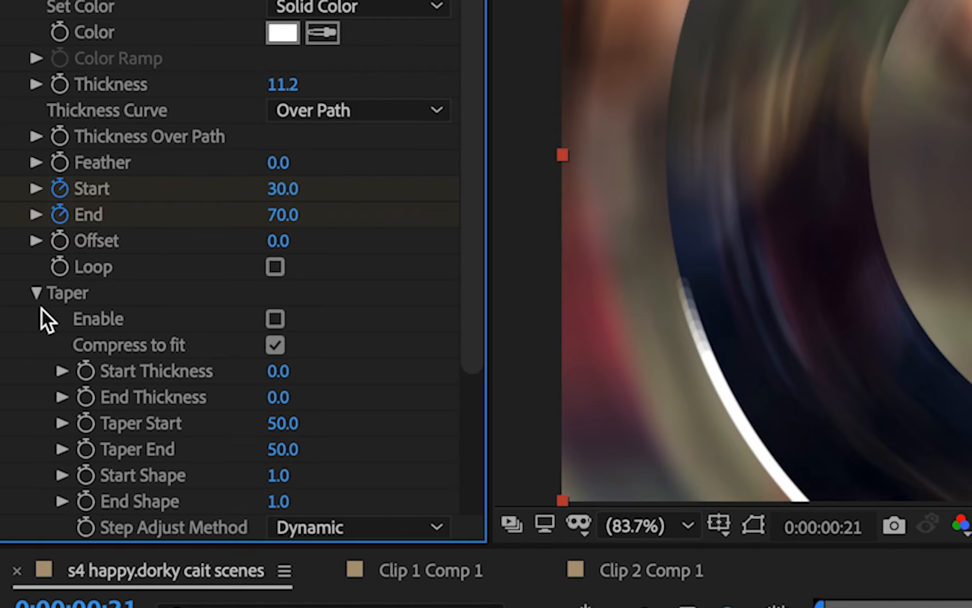
left_click(276, 316)
key("space")
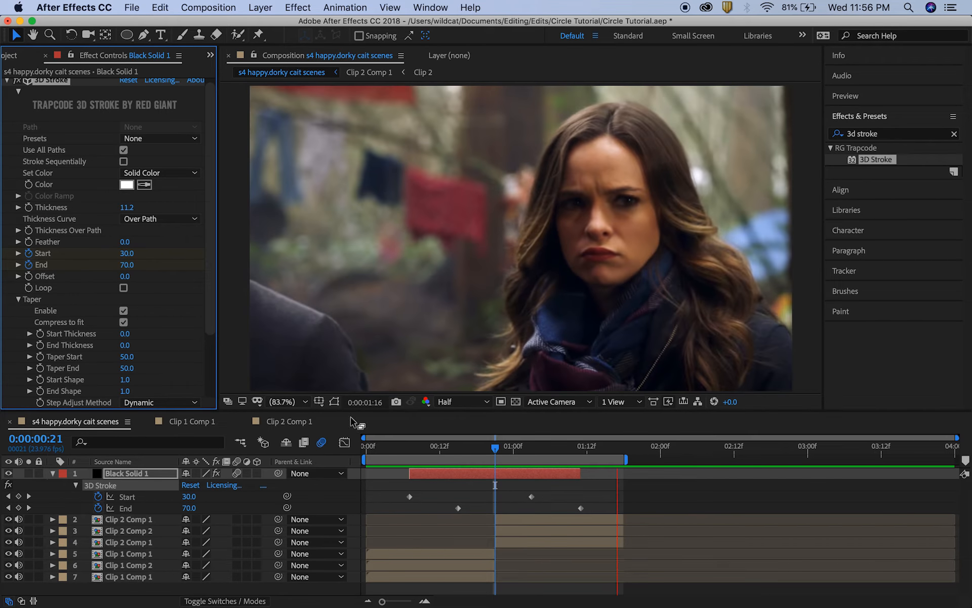
Return to 0:00:00:21 and apply Easy Ease to all Start and End keyframes of the 3D Stroke
left_click(495, 449)
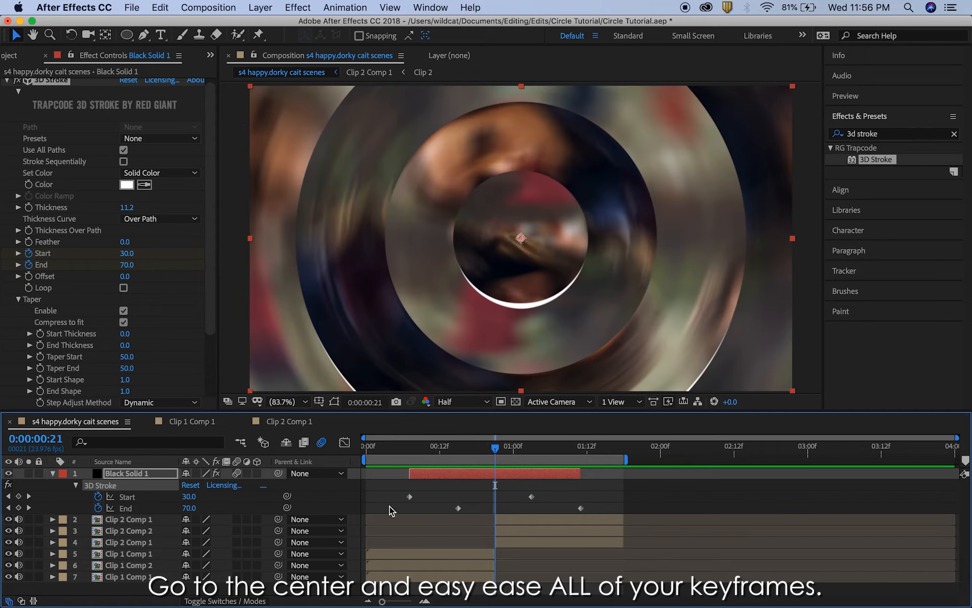
left_click_drag(386, 494, 642, 517)
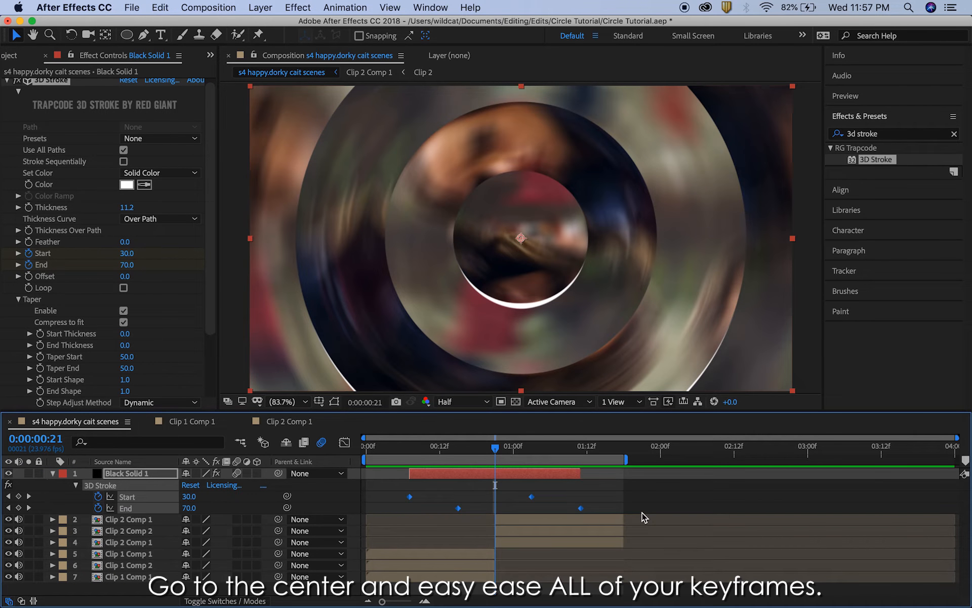
right_click(581, 508)
mouse_move(631, 598)
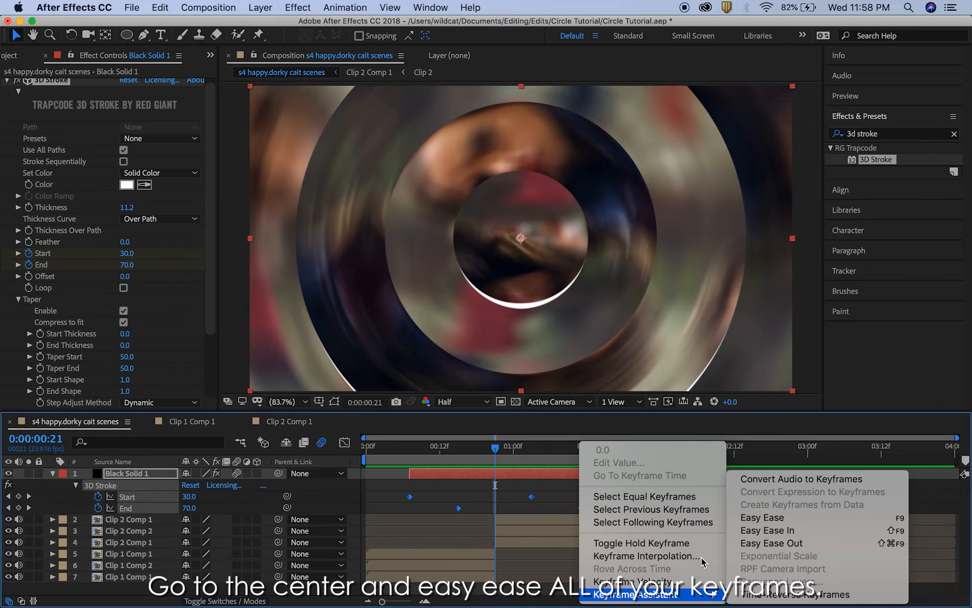
left_click(766, 519)
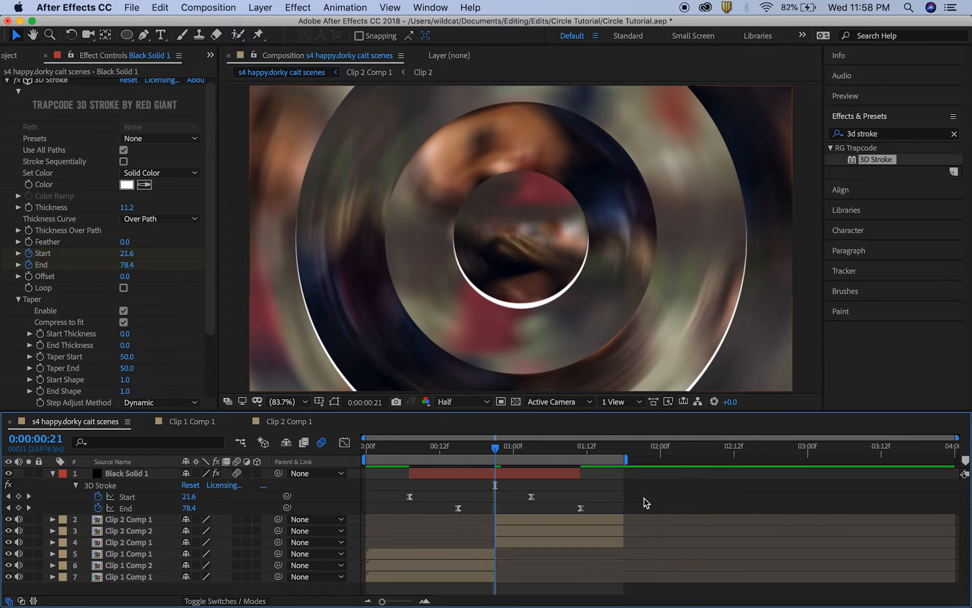
Reshape the speed graph of the 3D Stroke's Start keyframes into a sharp peak just before 0:00:00:21
left_click(531, 497)
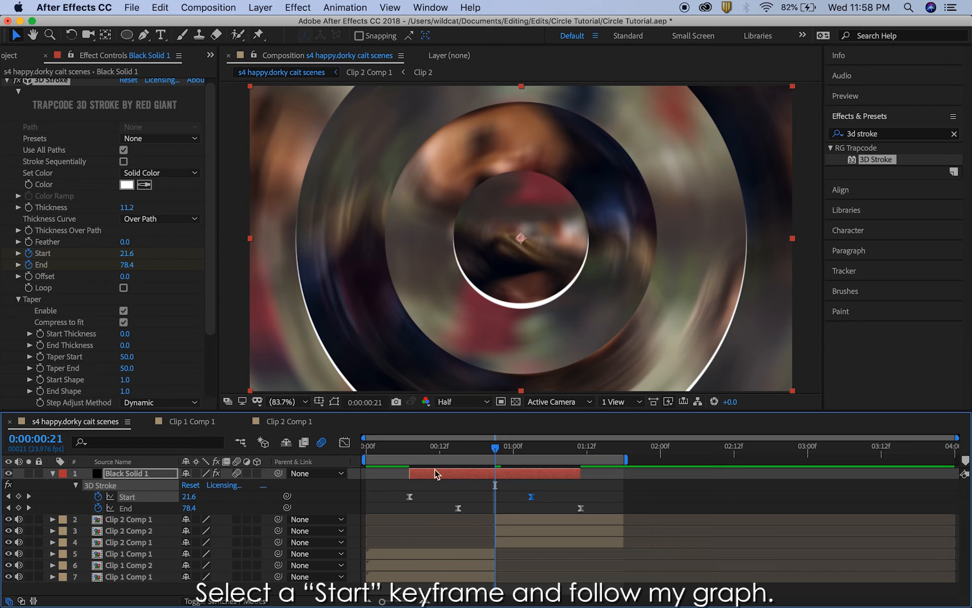
left_click(345, 442)
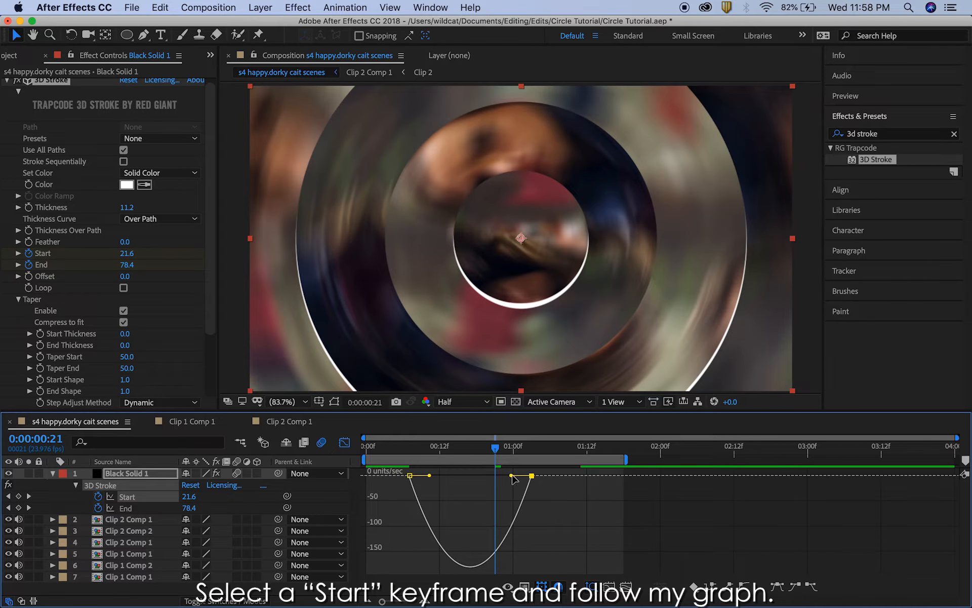
left_click_drag(511, 476, 492, 475)
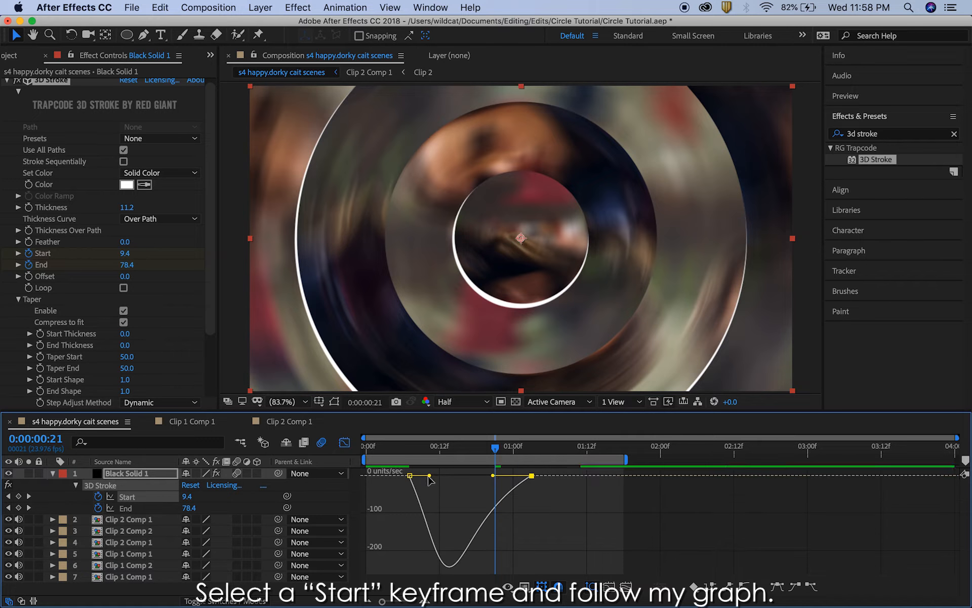
left_click_drag(429, 476, 470, 475)
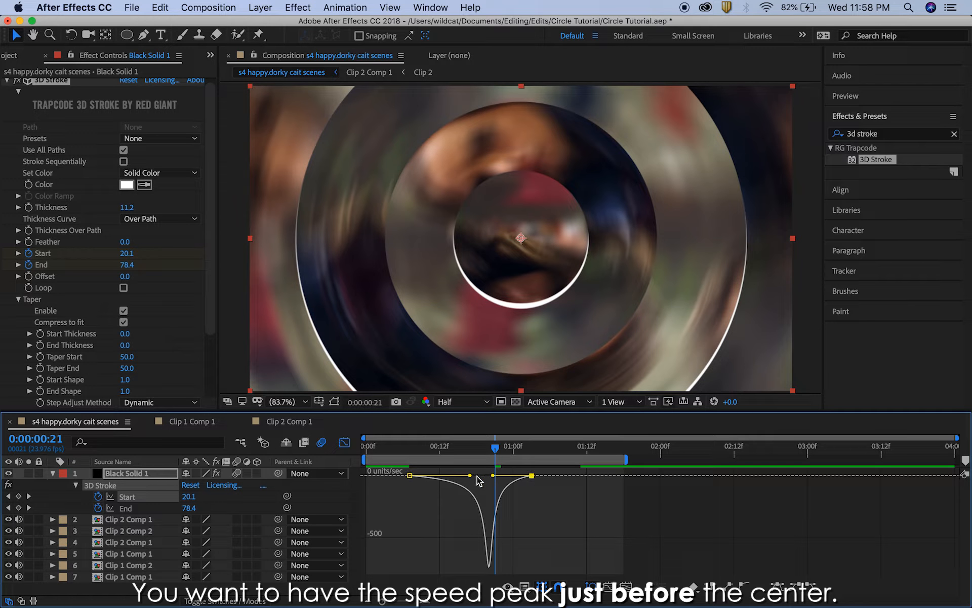
left_click(346, 443)
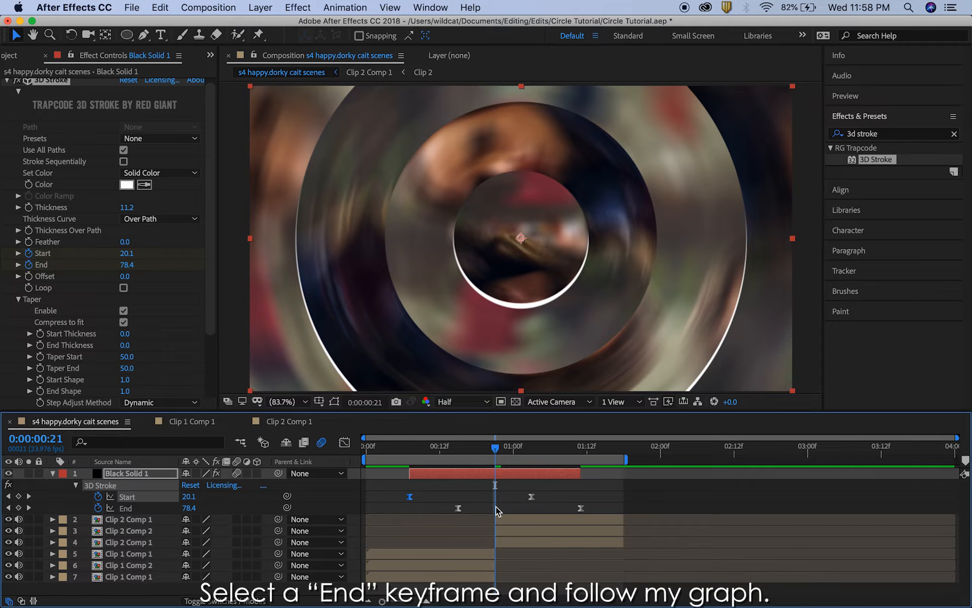
Reshape the speed graph of the 3D Stroke's End keyframes into a sharp peak just after 0:00:00:21
left_click(458, 509)
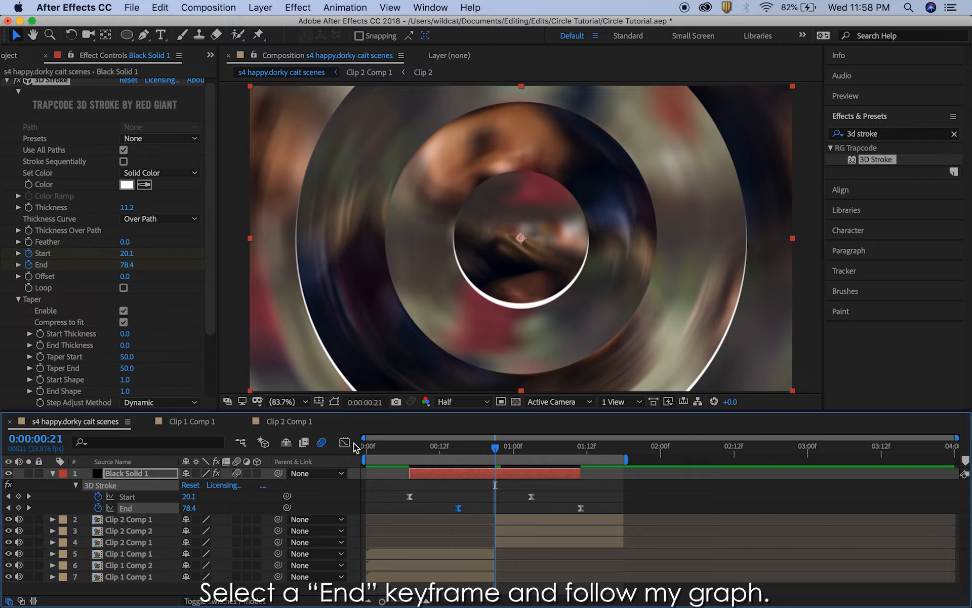
left_click(345, 442)
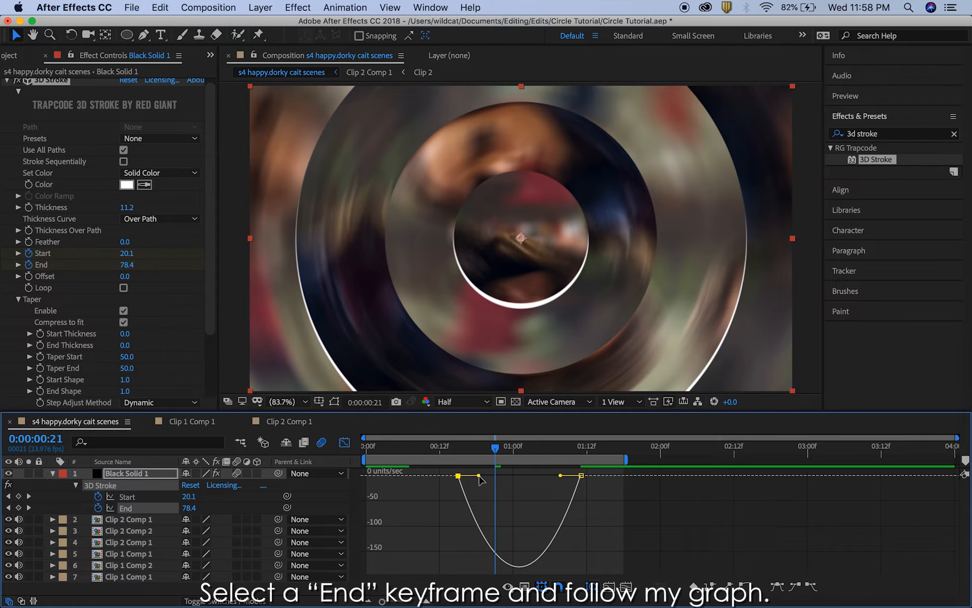
mouse_move(480, 479)
left_mouse_down()
mouse_move(551, 476)
mouse_move(500, 477)
left_mouse_up()
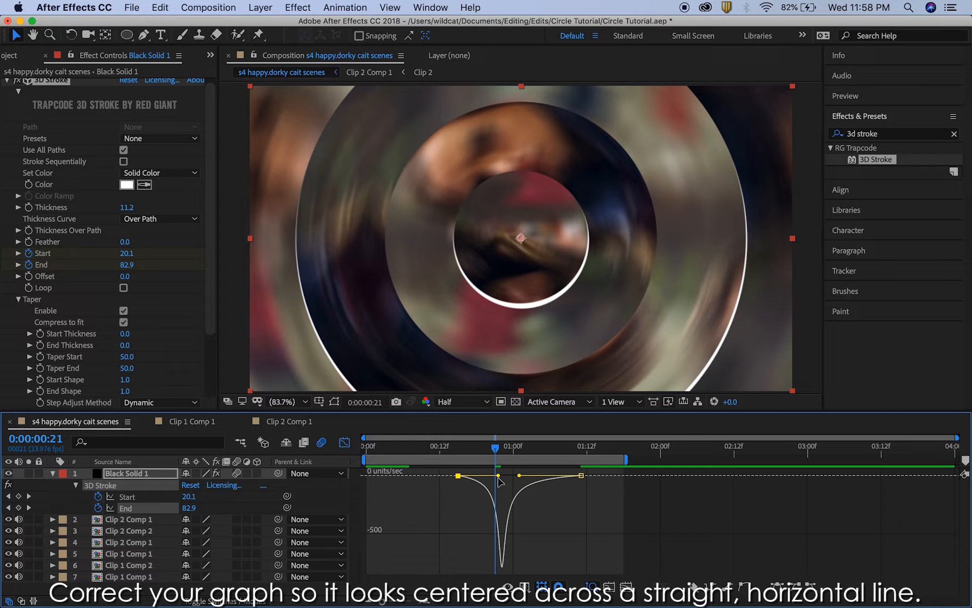
left_click_drag(499, 476, 519, 475)
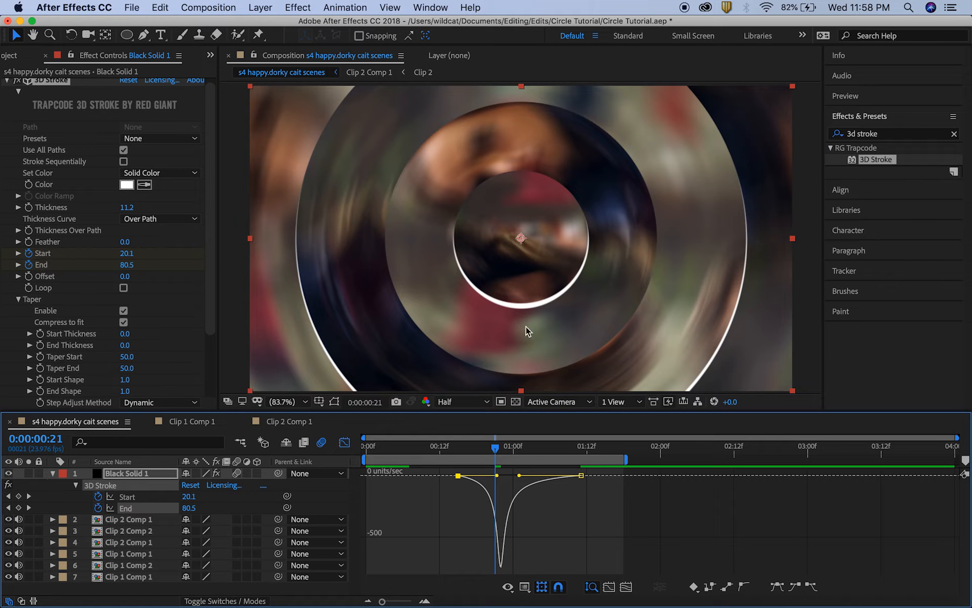
left_click(345, 442)
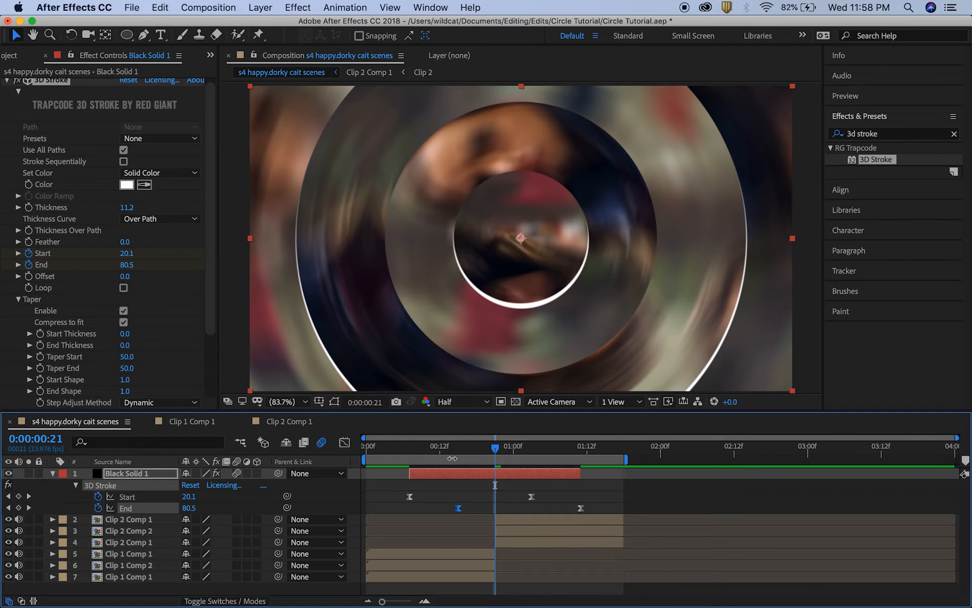
Preview the stroke animation from the start of the composition and return to 0:00:00:21
key("Home")
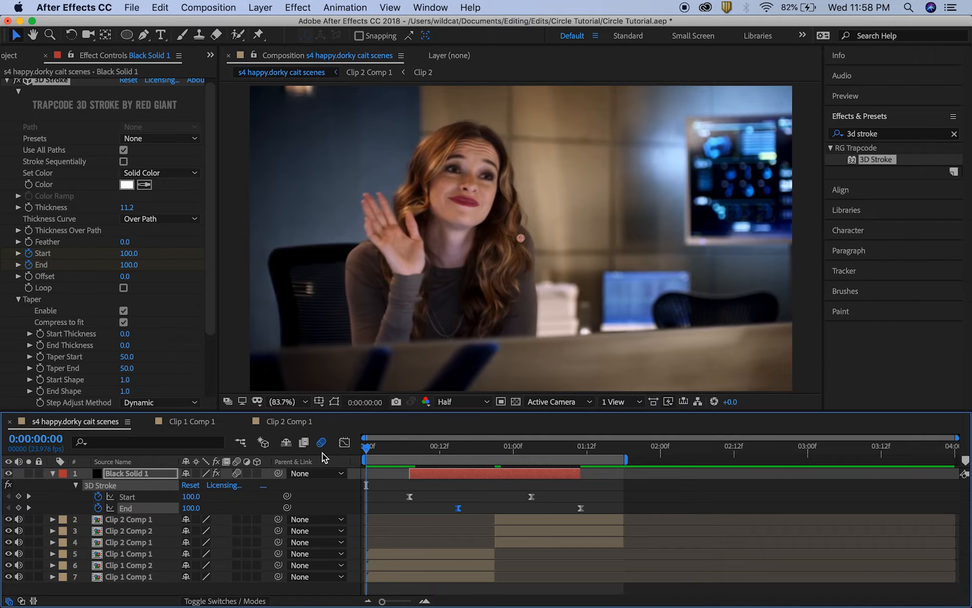
key("space")
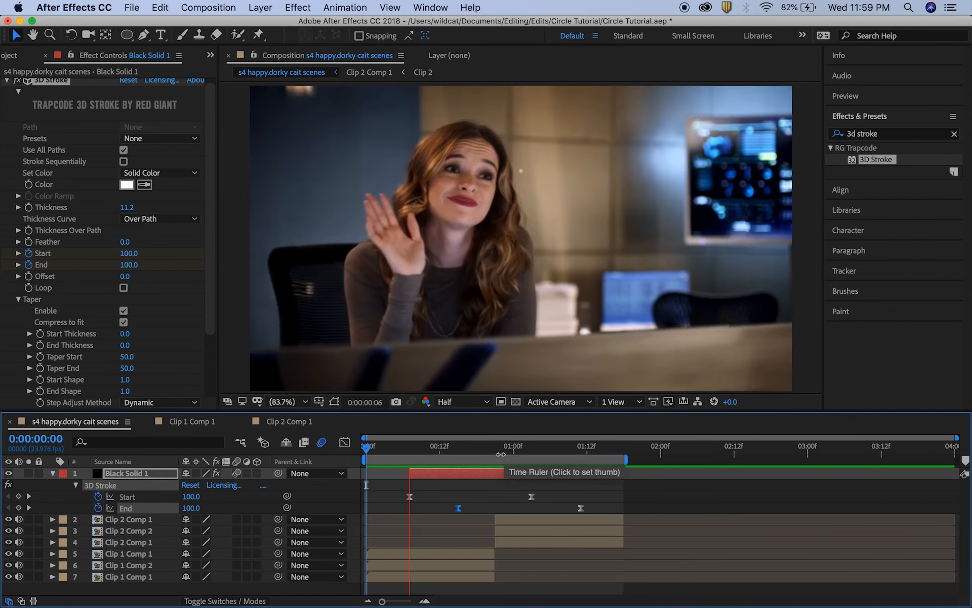
mouse_move(498, 454)
left_mouse_down()
mouse_move(479, 454)
mouse_move(498, 455)
left_mouse_up()
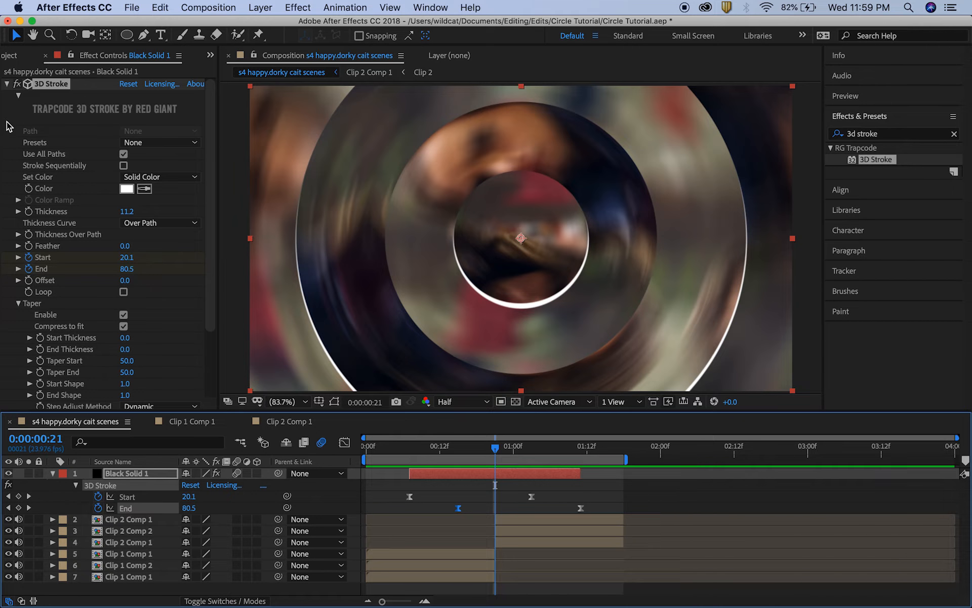
Collapse the 3D Stroke settings, search the effects for "glow" and apply Sapphire's S_Glow to the black solid
left_click(6, 84)
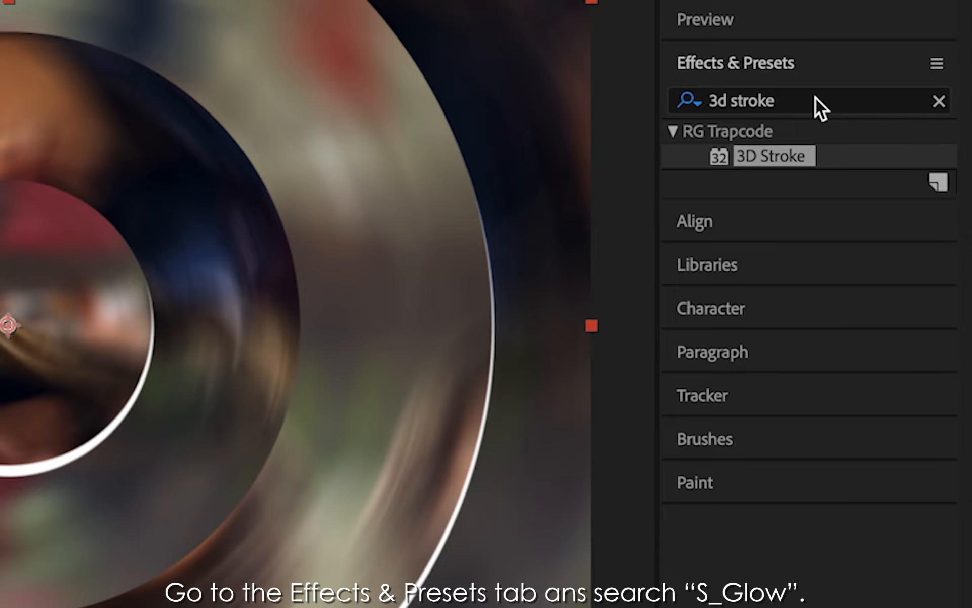
left_click(900, 135)
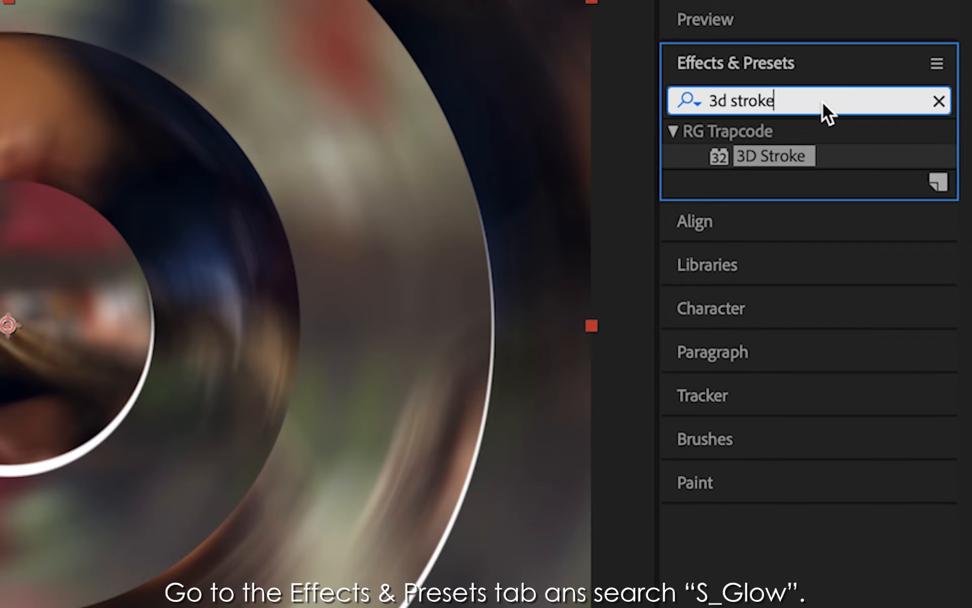
key("BackSpace")
key("BackSpace")
key("BackSpace")
key("BackSpace")
key("BackSpace")
key("BackSpace")
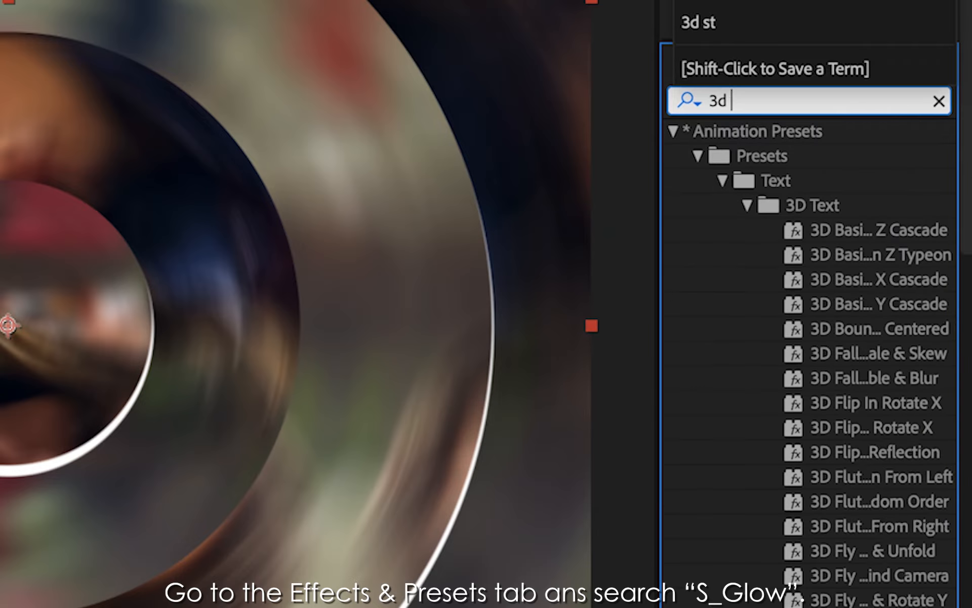
key("BackSpace")
key("BackSpace")
key("BackSpace")
type("gl")
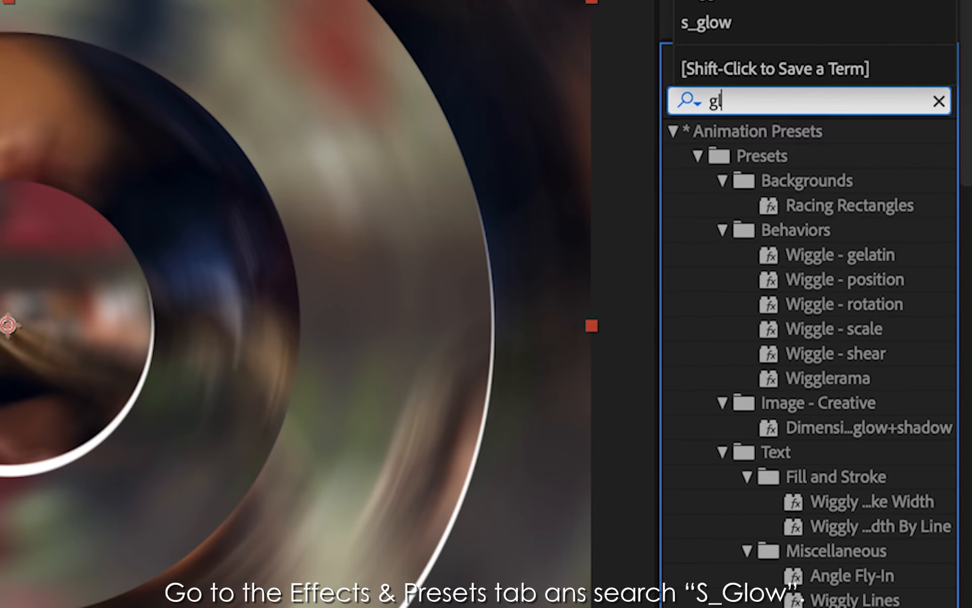
type("ow")
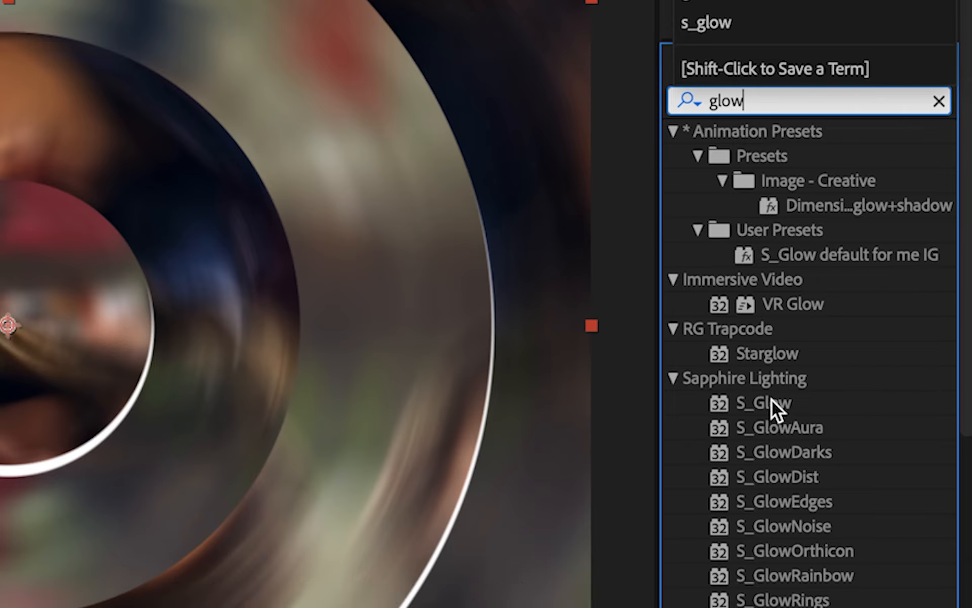
left_click_drag(771, 400, 576, 536)
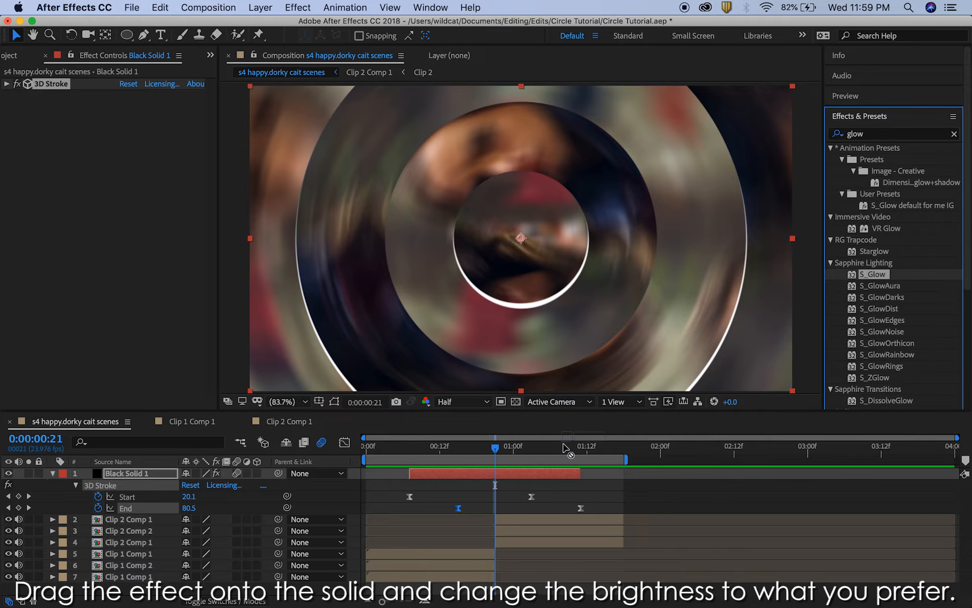
left_click_drag(563, 444, 487, 476)
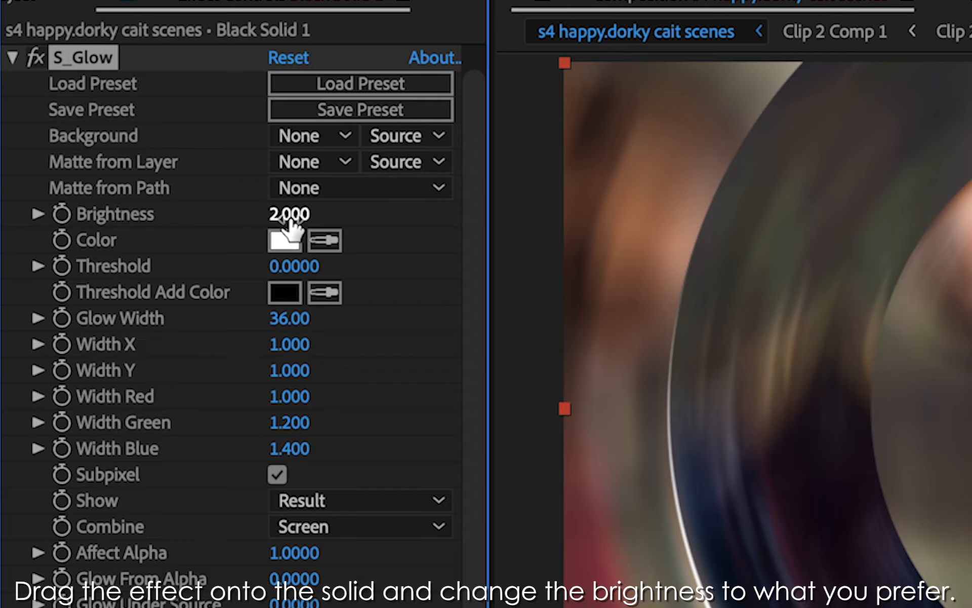
Set the S_Glow brightness to 3 and its color to pink FF39E7
left_click(289, 217)
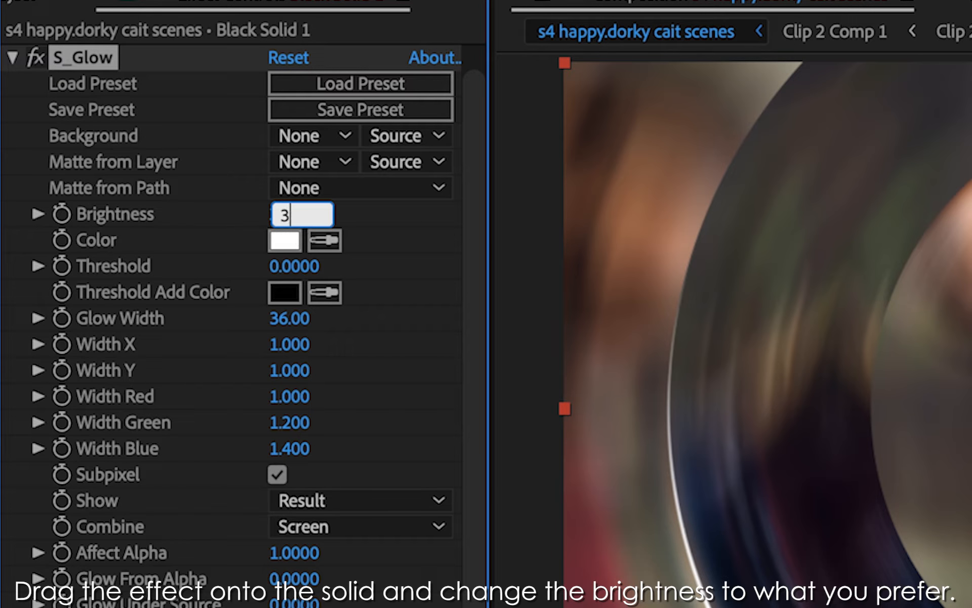
key("Return")
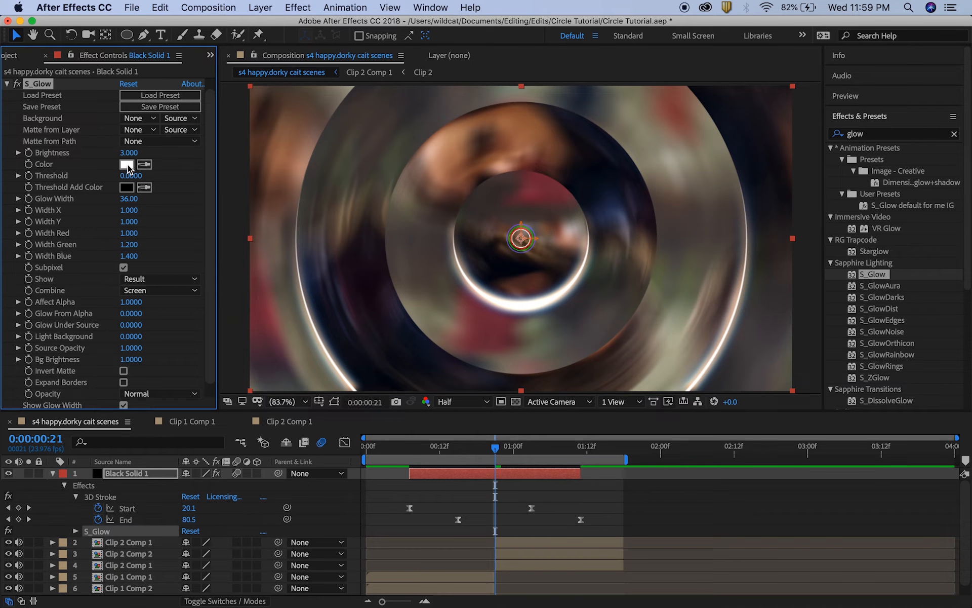
left_click(126, 164)
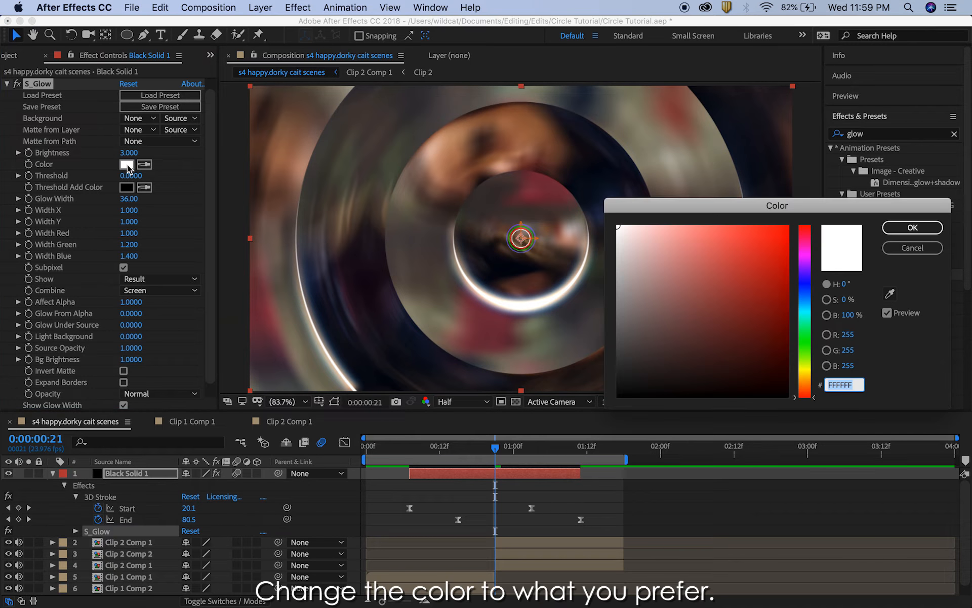
left_click(806, 260)
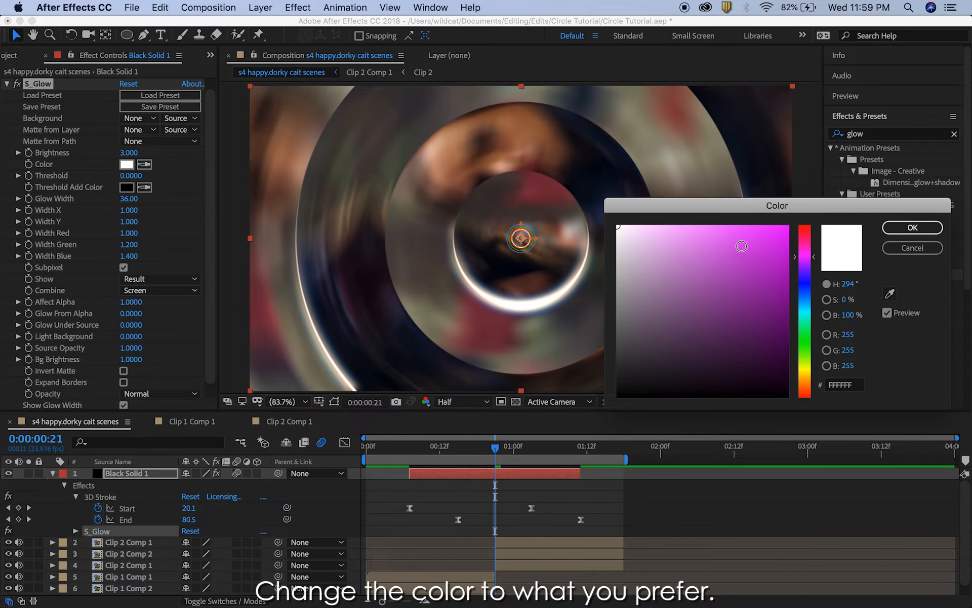
left_click_drag(741, 246, 741, 229)
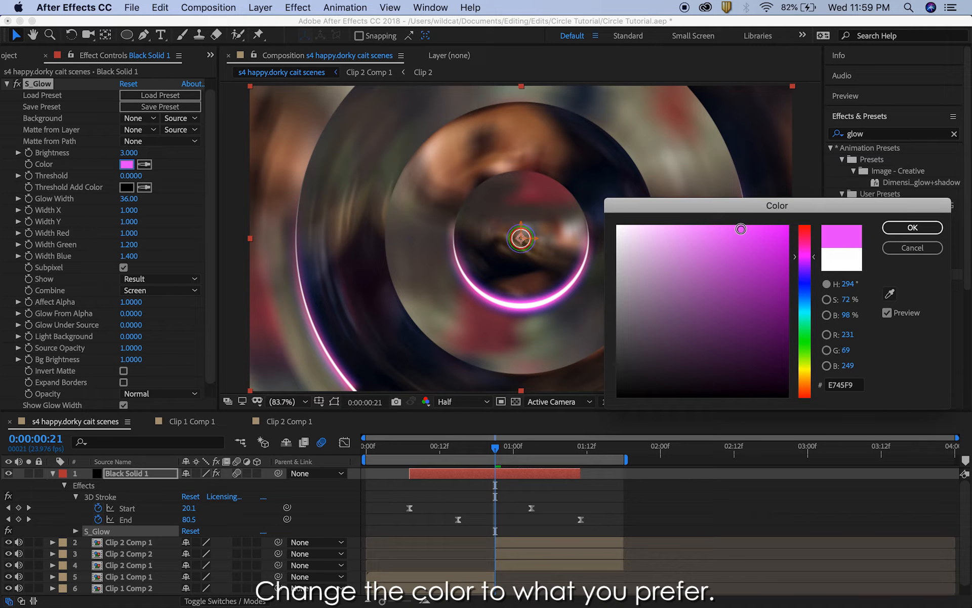
left_click_drag(808, 264, 809, 254)
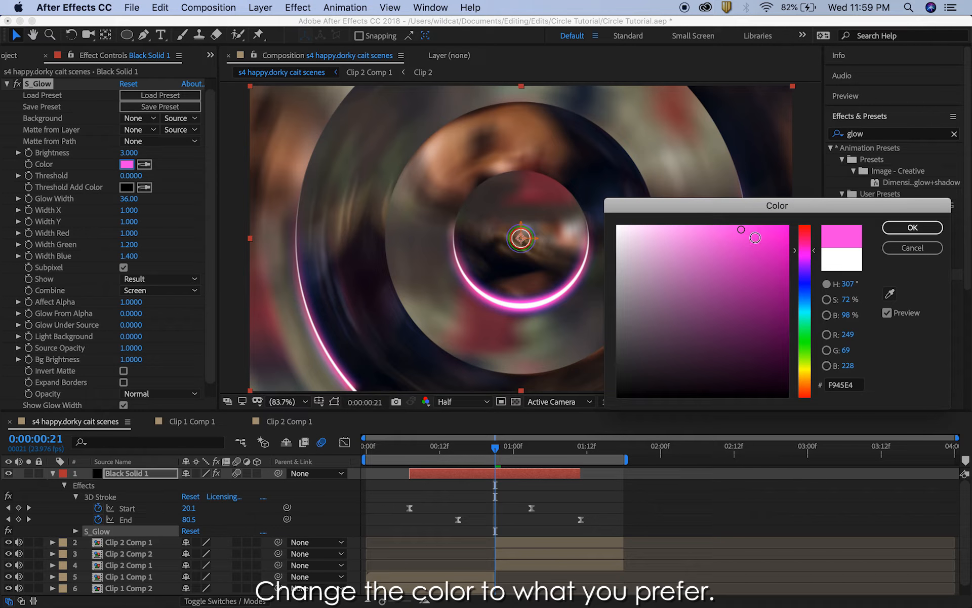
mouse_move(744, 230)
left_mouse_down()
mouse_move(760, 220)
mouse_move(751, 221)
left_mouse_up()
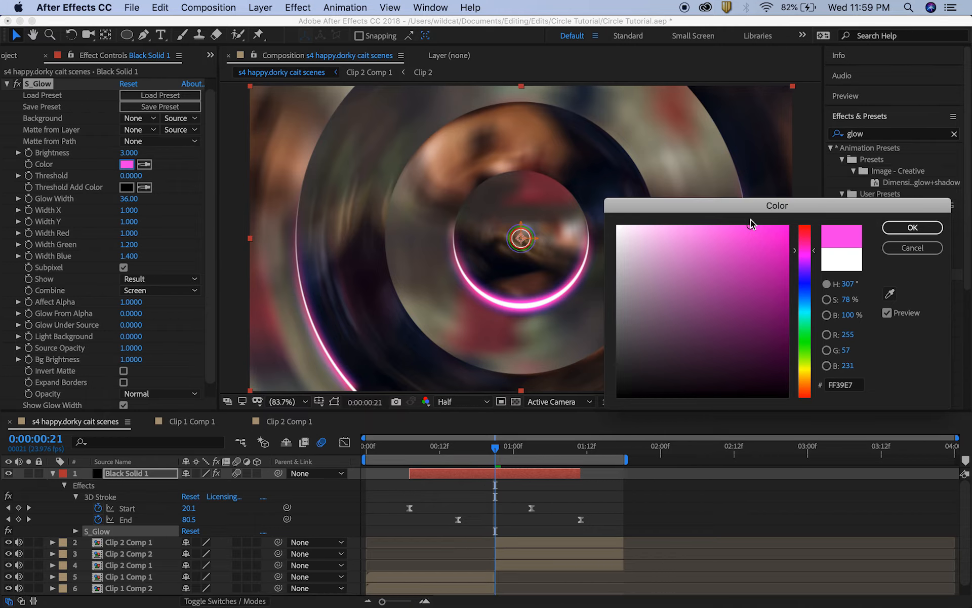
left_click(913, 227)
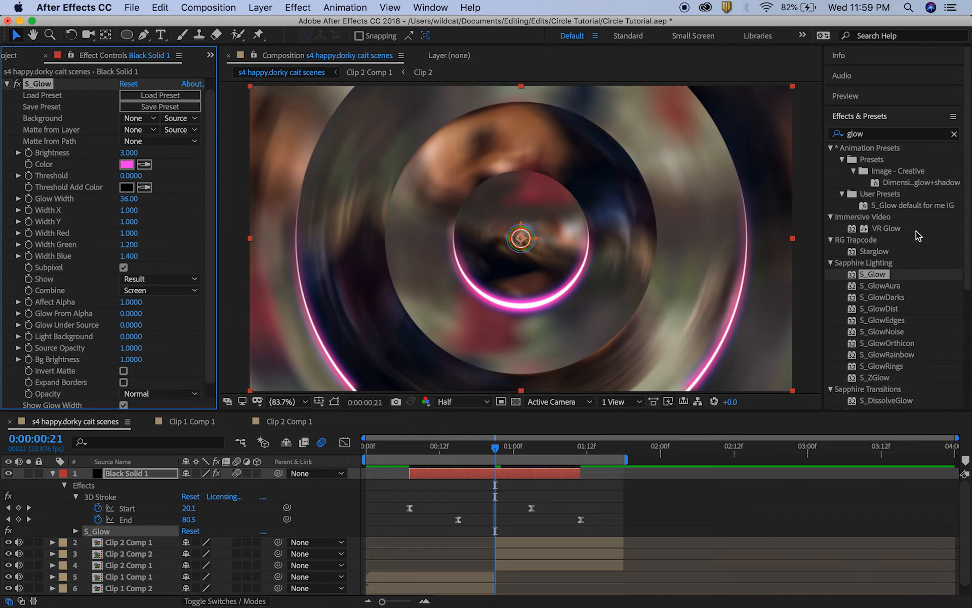
Collapse the black solid's effect and layer properties and duplicate the solid
left_click(7, 84)
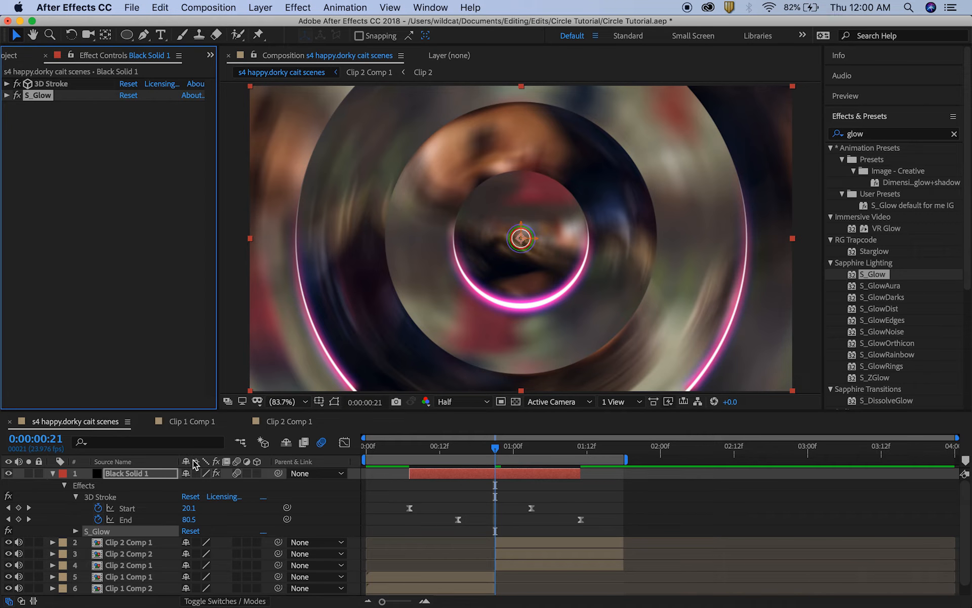
left_click(53, 473)
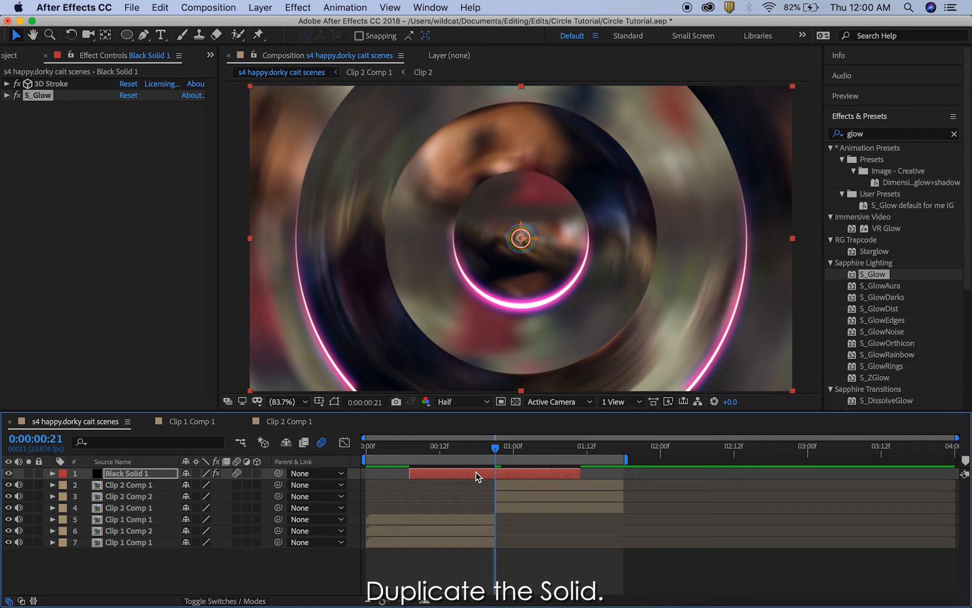
key("super+d")
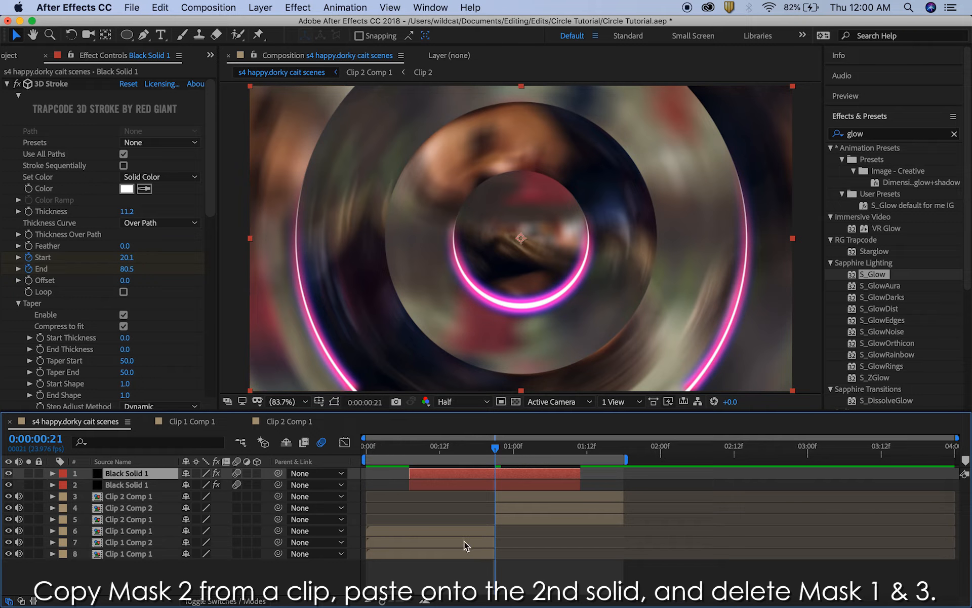
Copy Mask 2 from the middle Clip 1 layer, Clip 1 Comp 2, and collapse the layer's properties
left_click(463, 542)
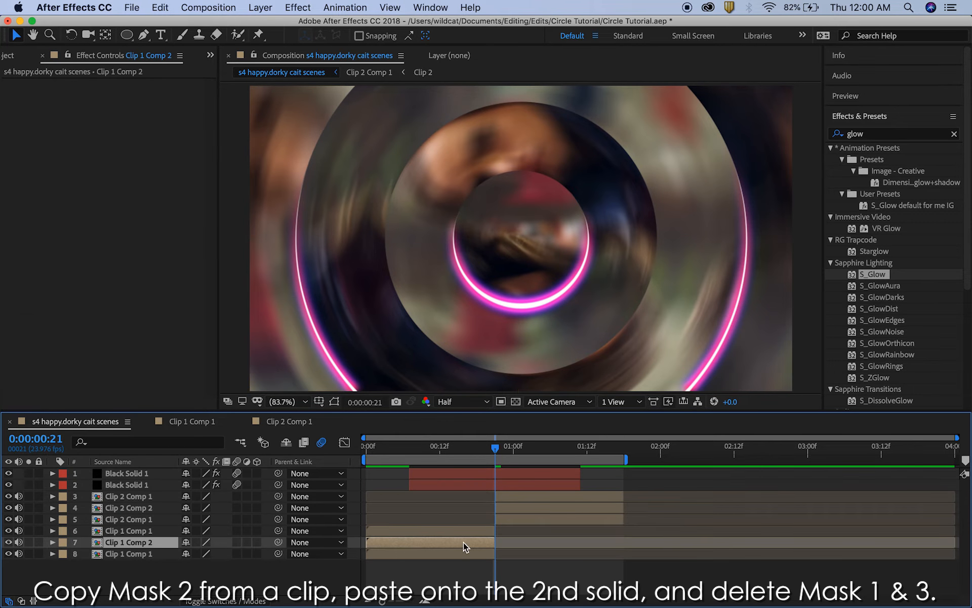
left_click(54, 542)
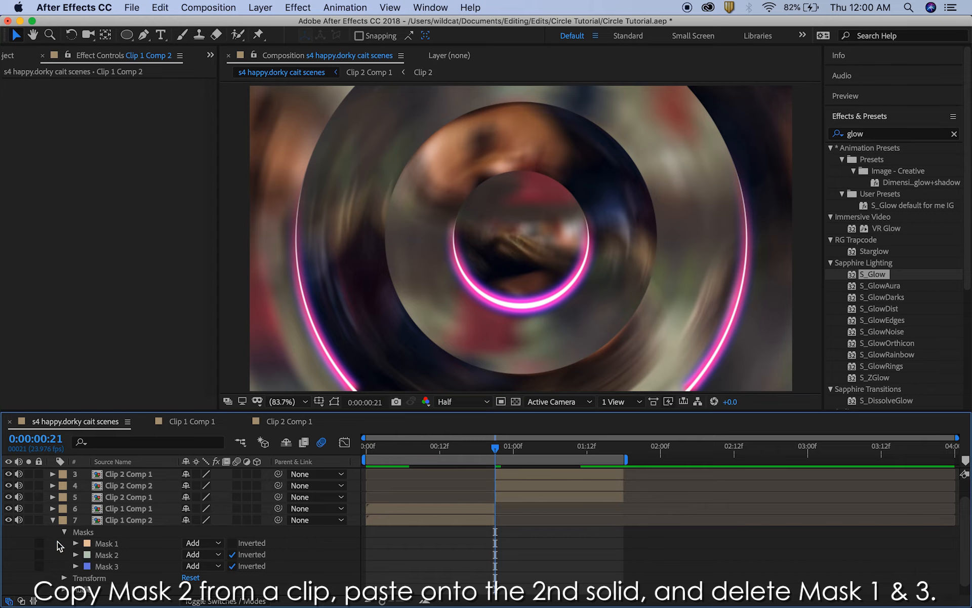
left_click(106, 556)
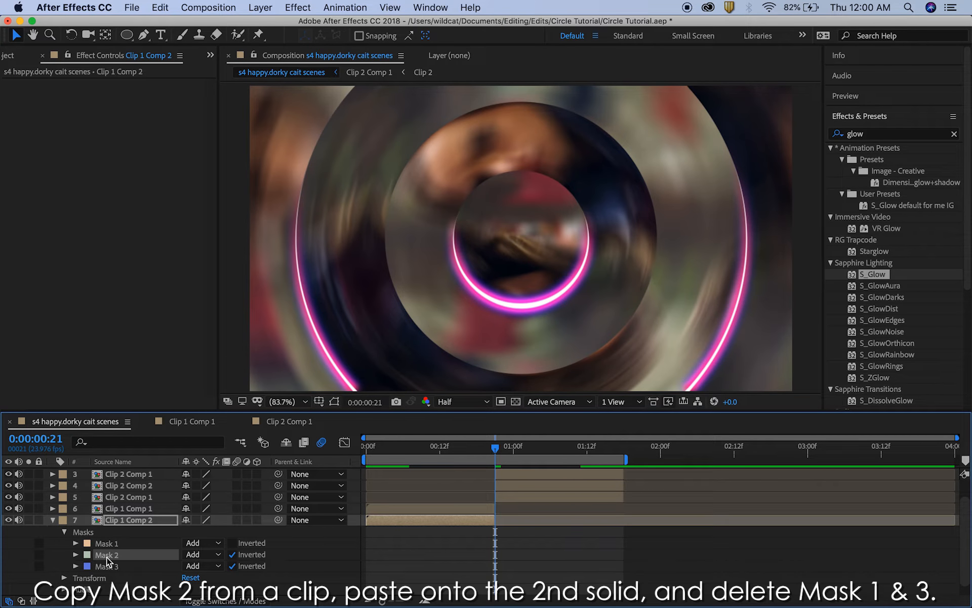
left_click(54, 520)
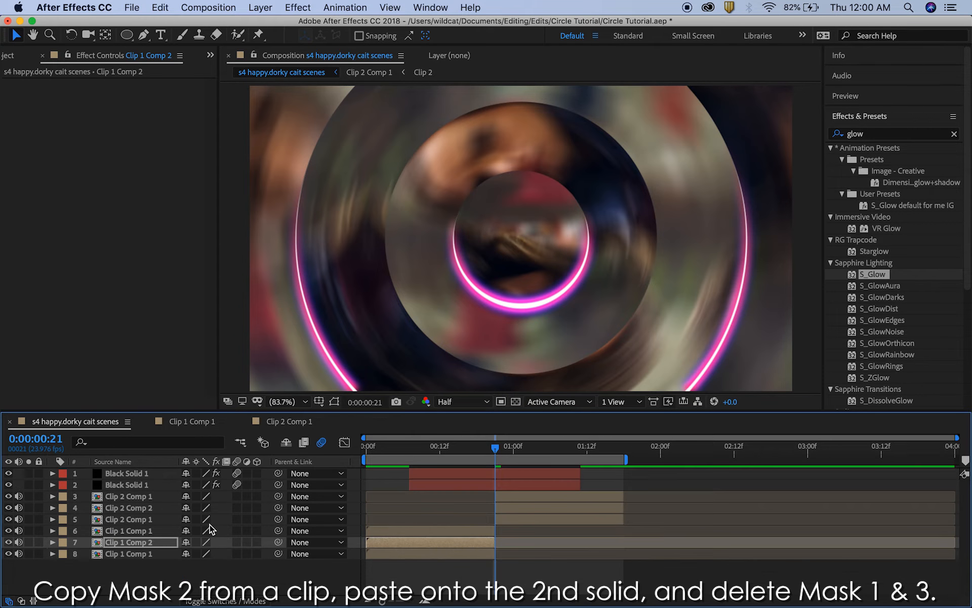
Delete Mask 1 and Mask 3 from the upper black solid and paste the copied Mask 2 onto it
left_click(53, 473)
left_click(64, 485)
left_click(100, 498)
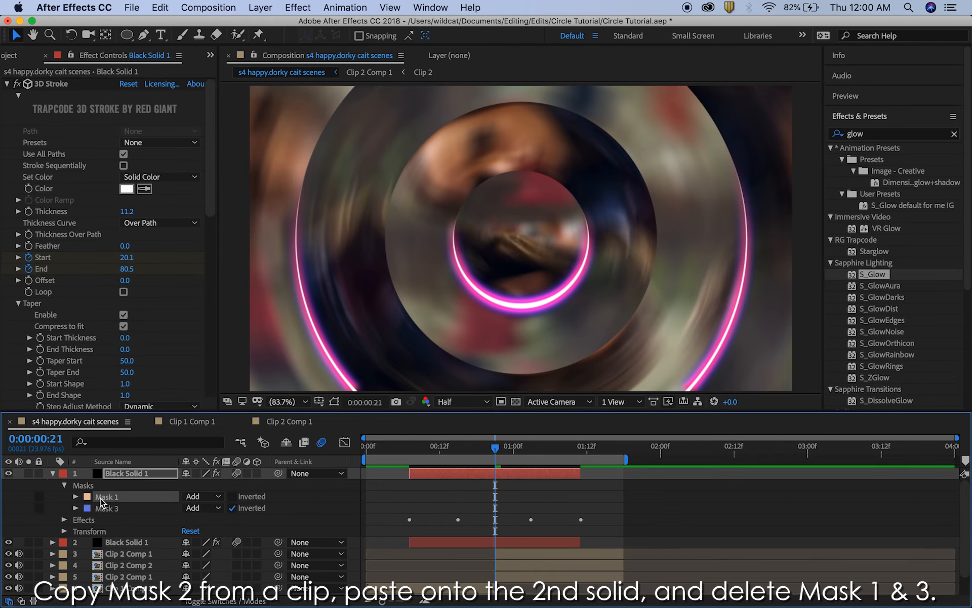
key("Delete")
left_click(103, 498)
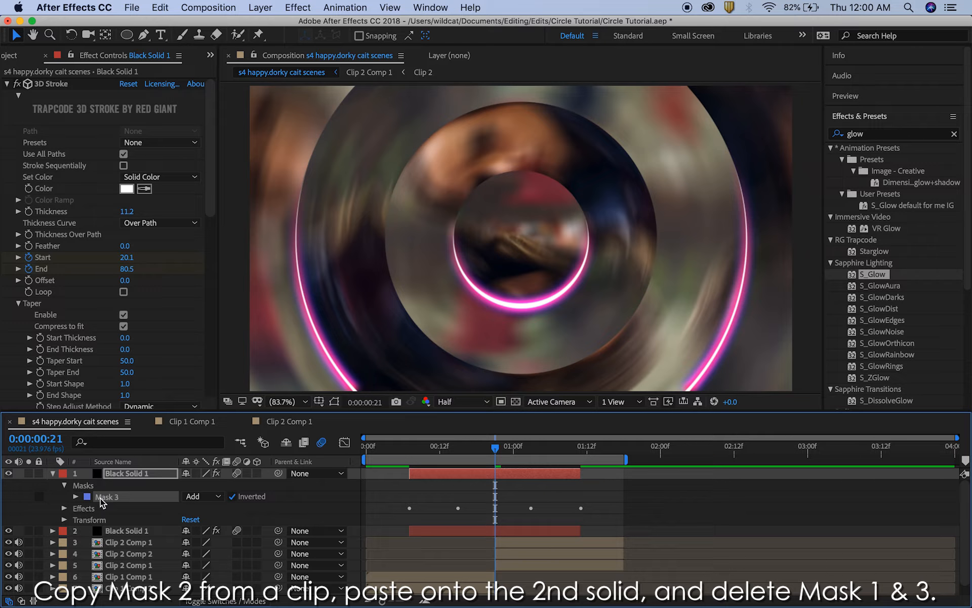
key("Delete")
key("super+z")
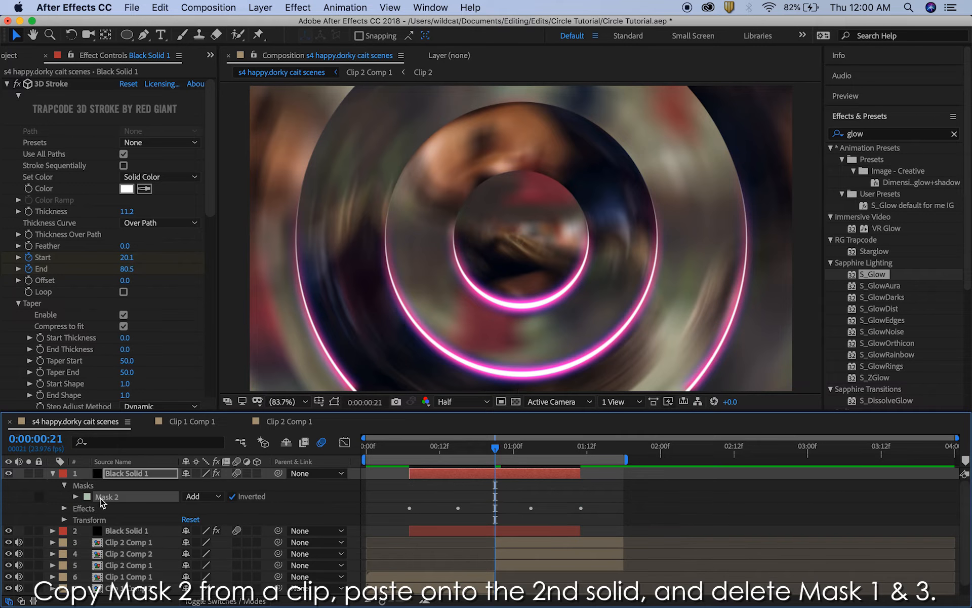
left_click(54, 472)
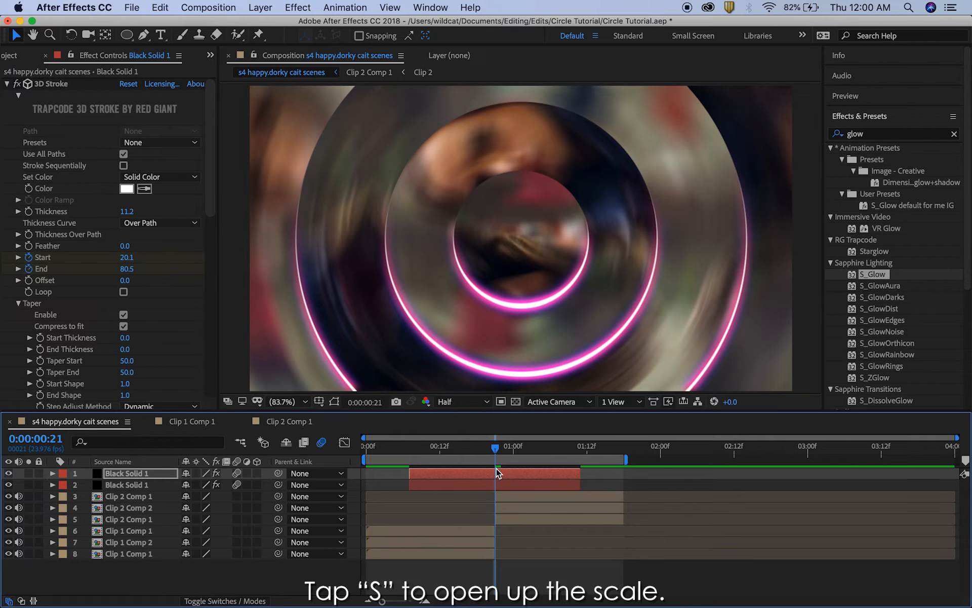
Unlink the upper black solid's Scale dimensions and set the horizontal scale to -100%
key("s")
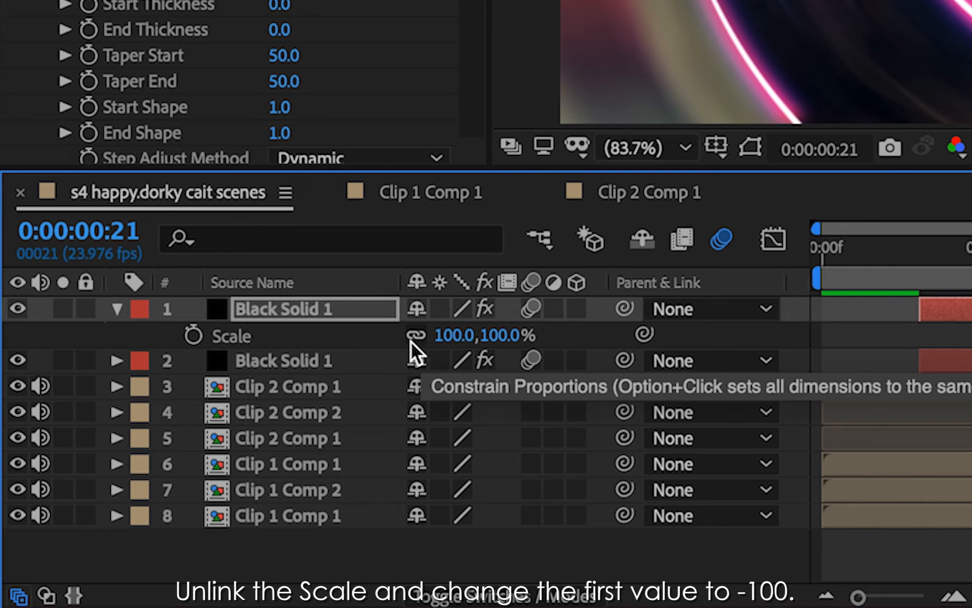
left_click(418, 337)
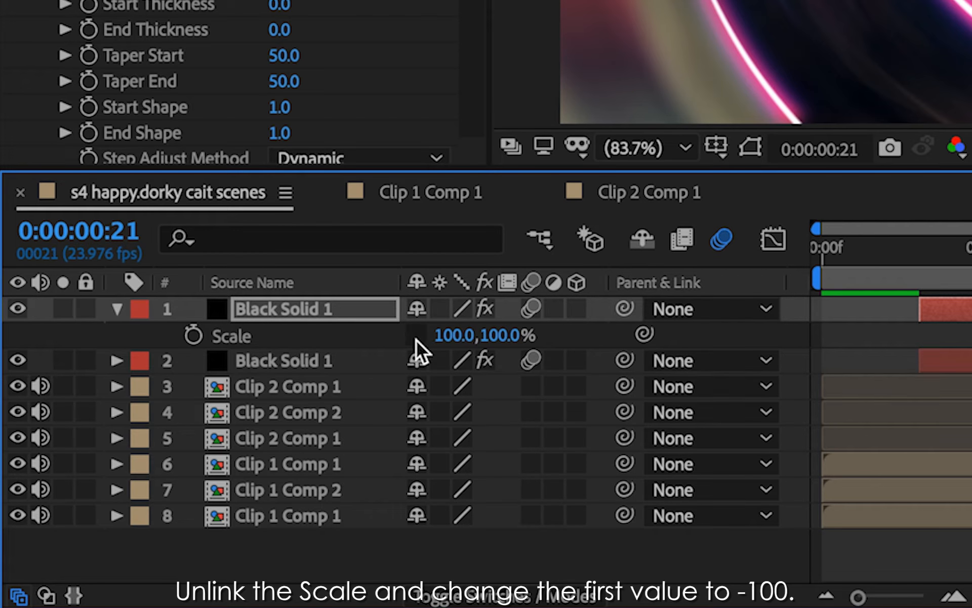
left_click(457, 336)
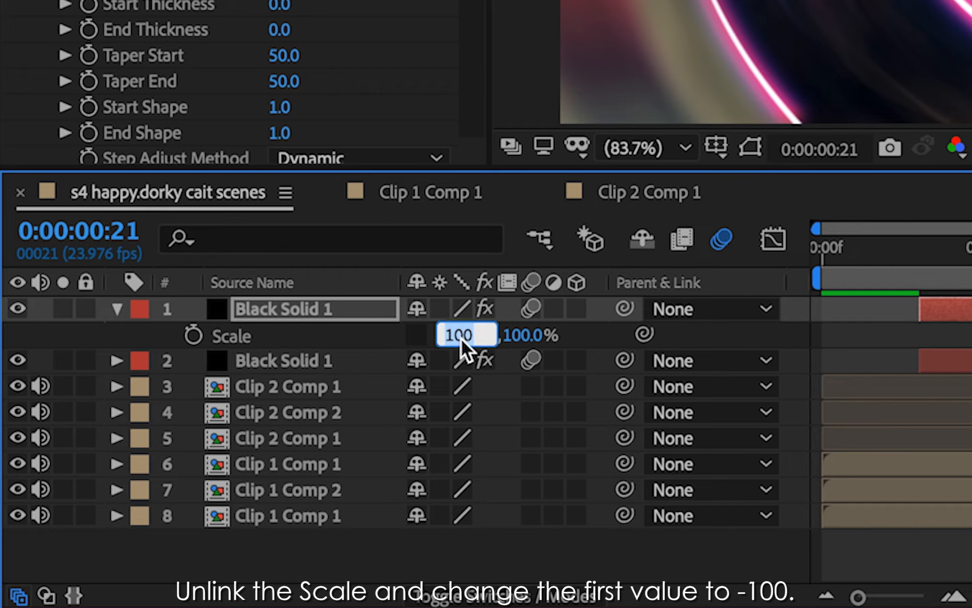
type("-100")
key("Return")
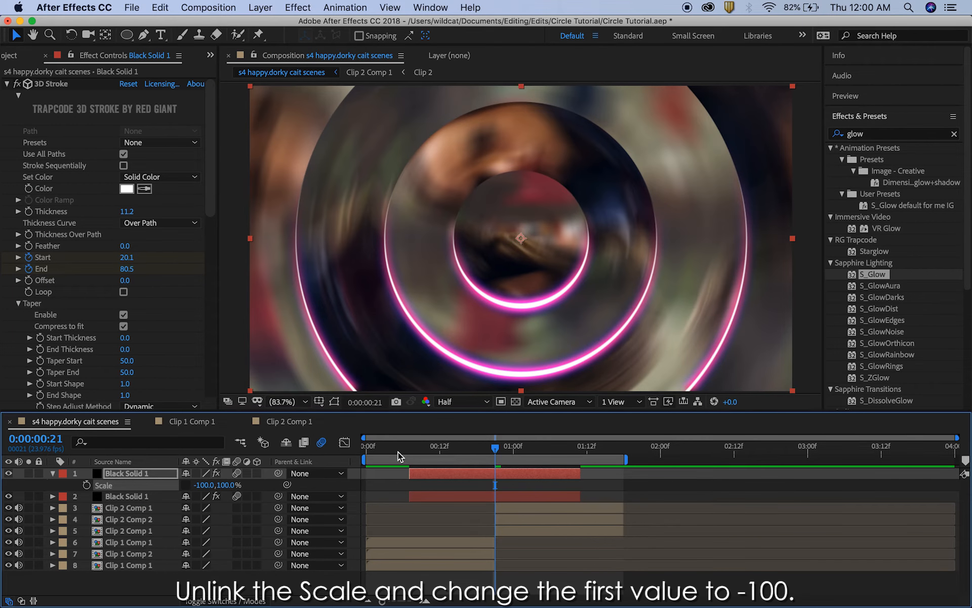
Hide the solid's Scale property and preview the mirrored stroke animation from the start of the composition
left_click_drag(398, 452, 346, 462)
key("s")
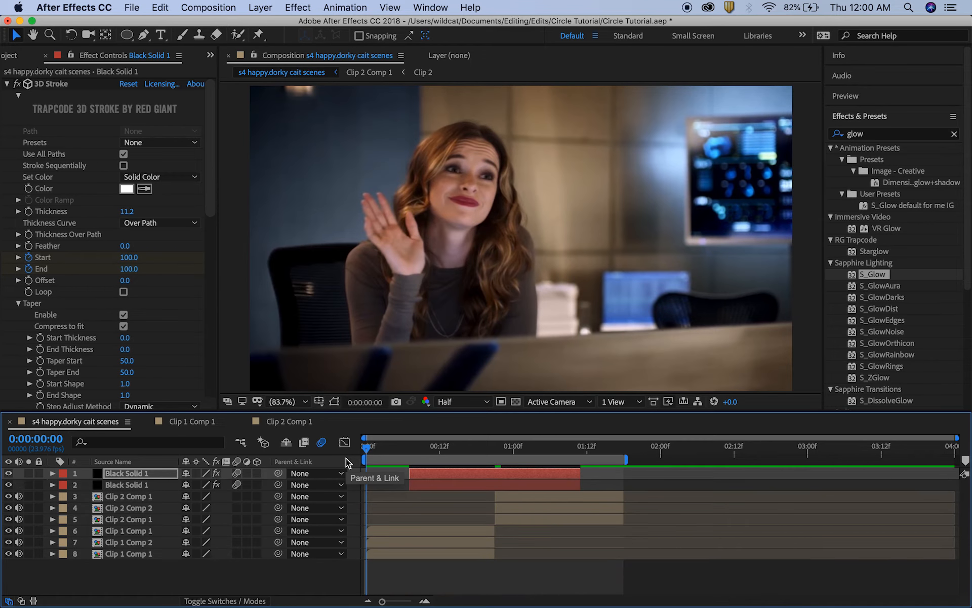
key("space")
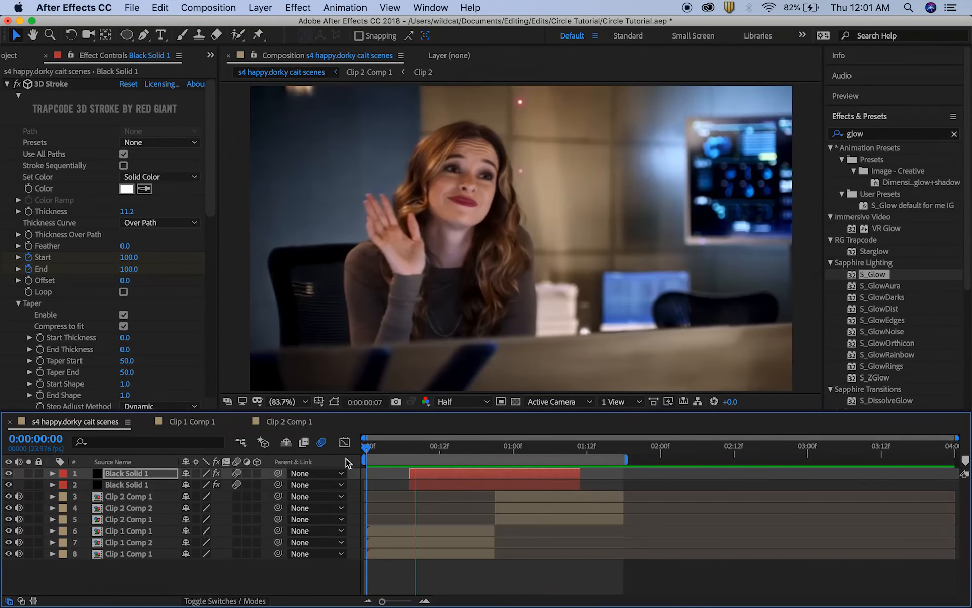
Move the current time to 0:00:00:07 and collapse the upper solid's 3D Stroke and S_Glow settings
left_click(410, 457)
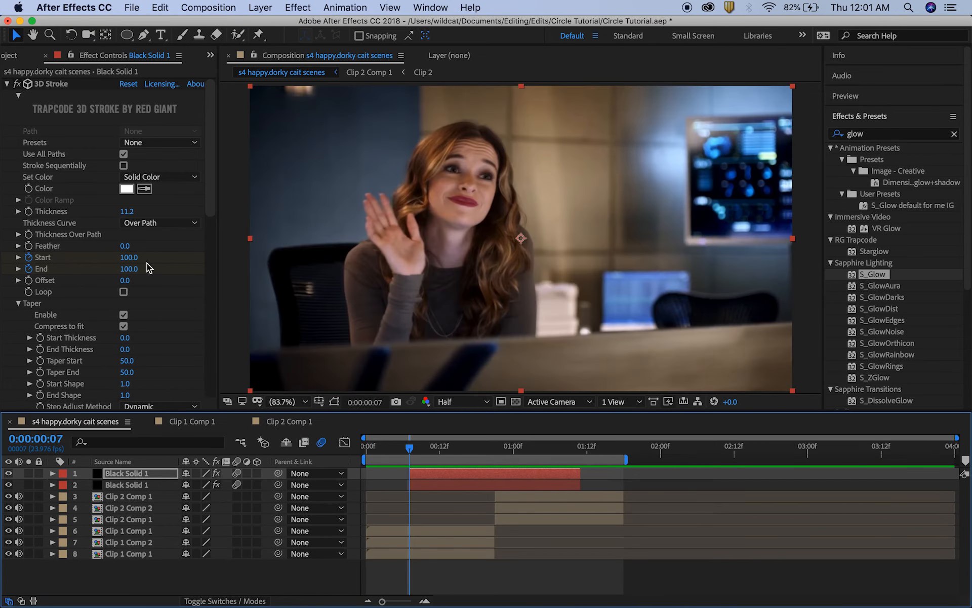
left_click(6, 85)
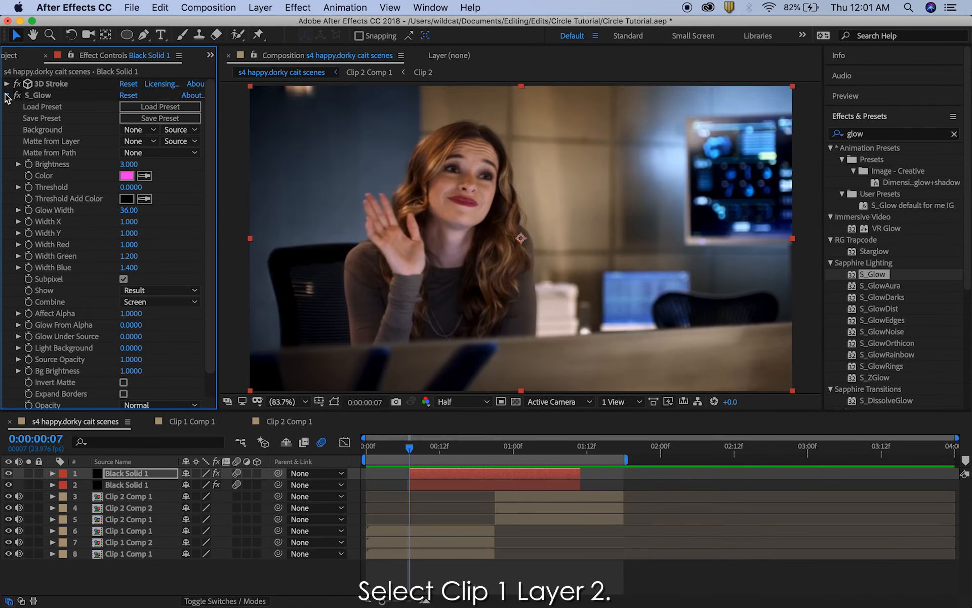
left_click(6, 95)
Search the effects for "tint" and apply the Color Correction Tint effect to Clip 1 Comp 2
left_click(422, 542)
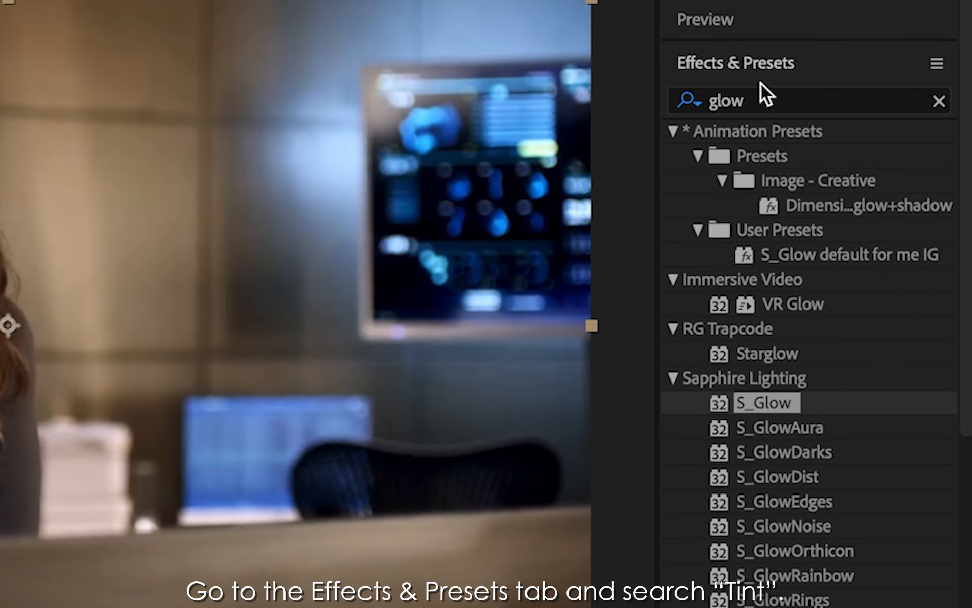
left_click(875, 132)
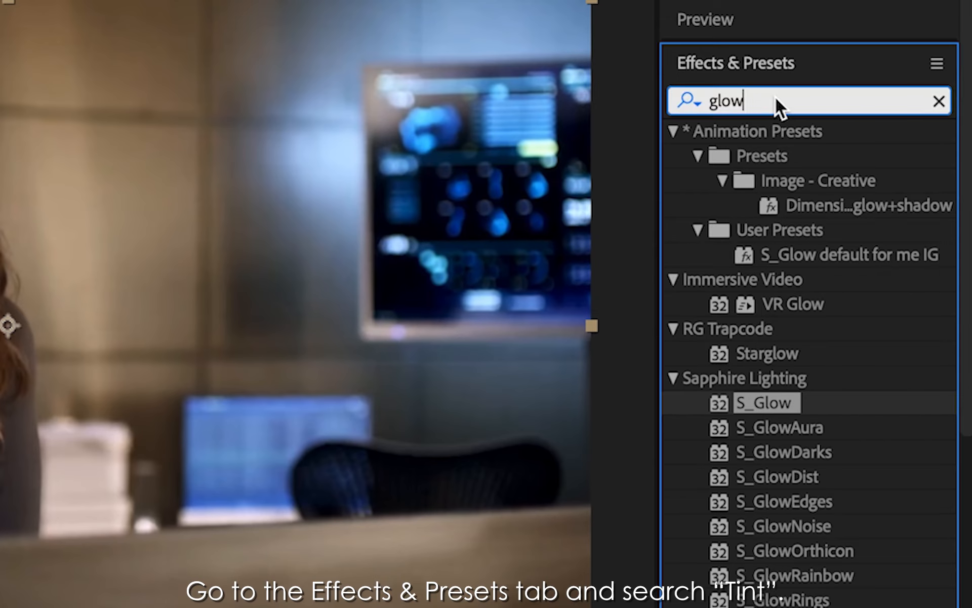
key("BackSpace")
key("BackSpace")
key("BackSpace")
key("BackSpace")
type("tint")
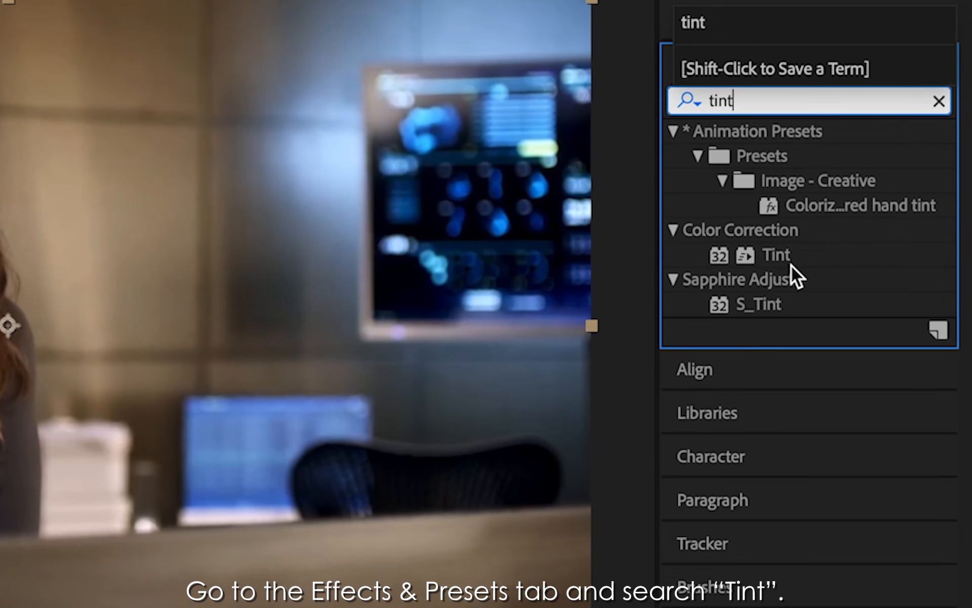
left_click_drag(790, 261, 444, 545)
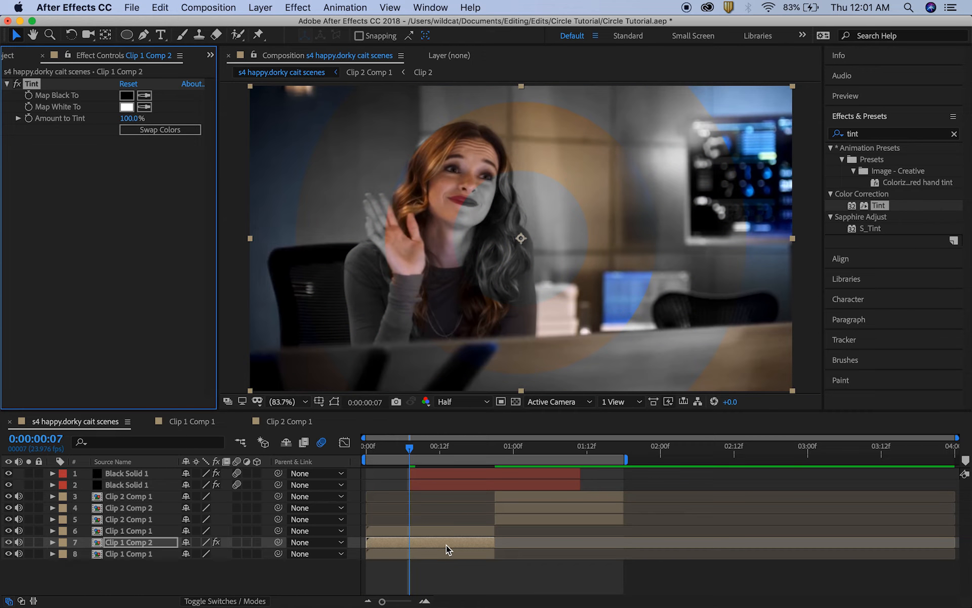
Copy the color code FF39E7 from the upper black solid's S_Glow color
left_click(431, 473)
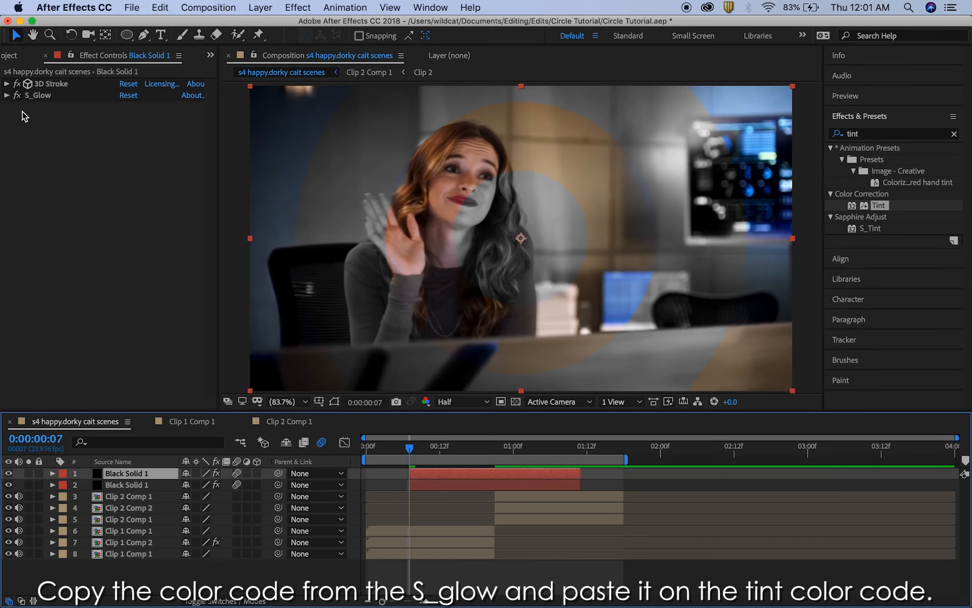
left_click(7, 96)
left_click(127, 165)
key("super+c")
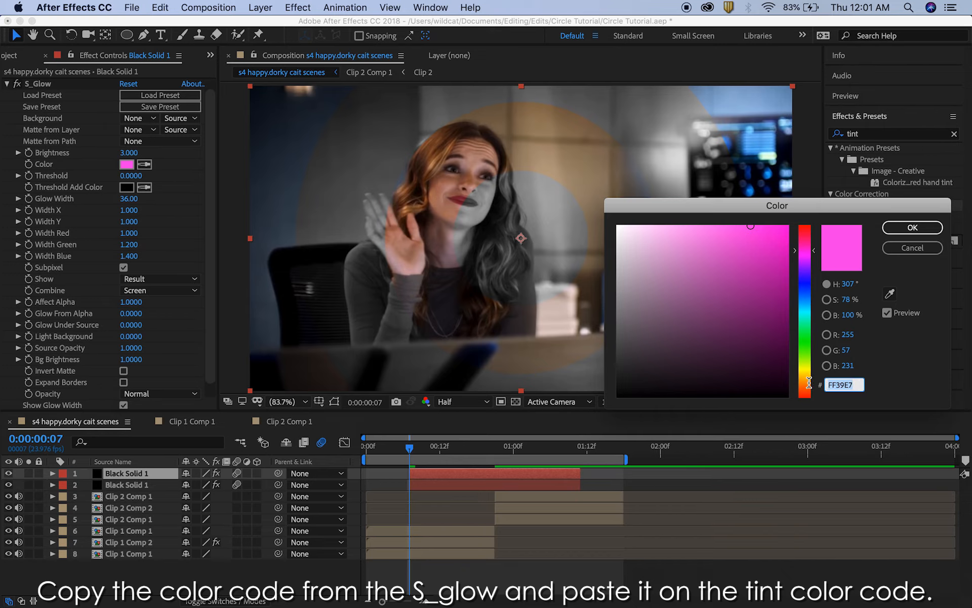
left_click(912, 227)
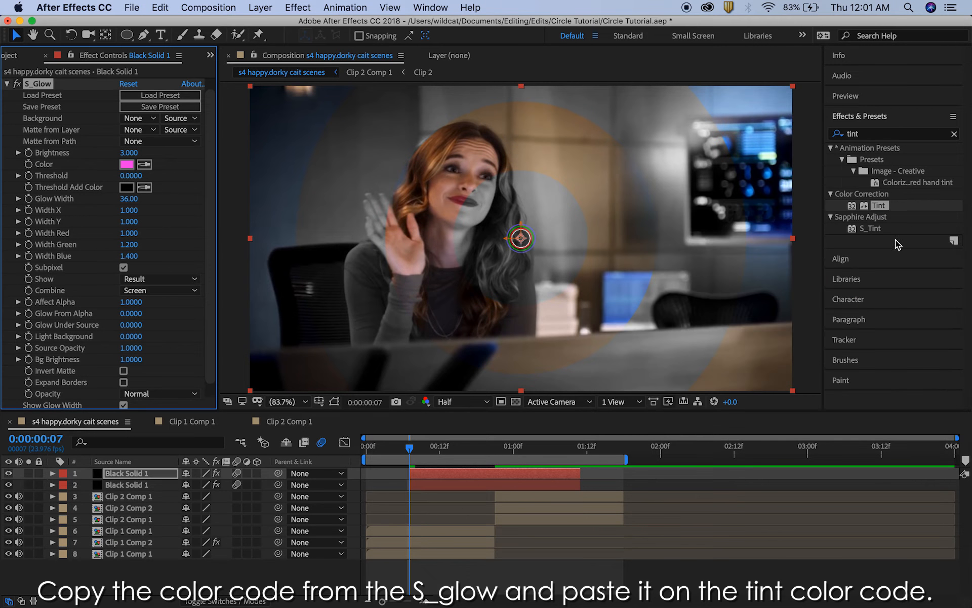
Set the Tint effect's Map White To color on Clip 1 Comp 2 to the copied pink FF39E7
left_click(451, 539)
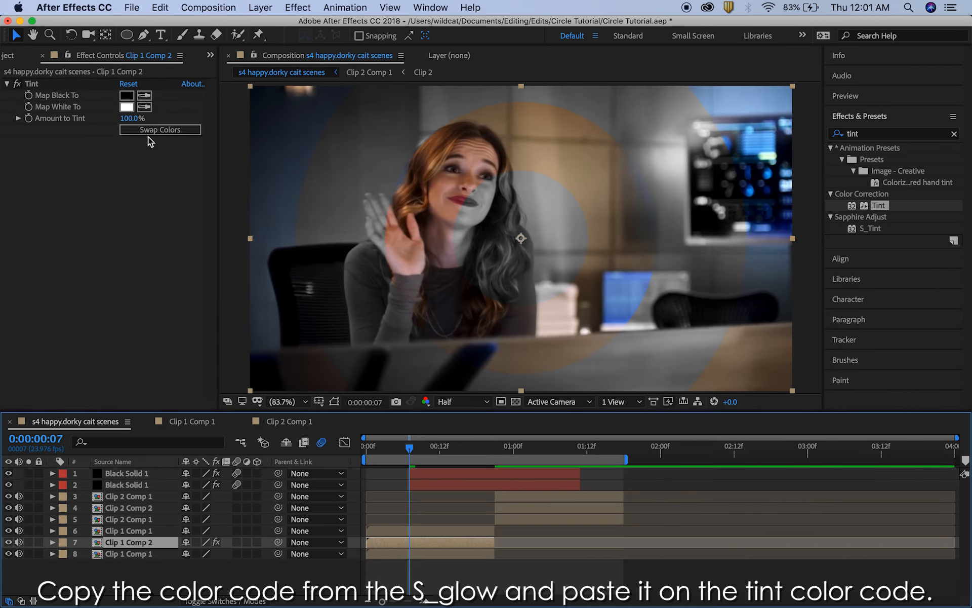
left_click(127, 107)
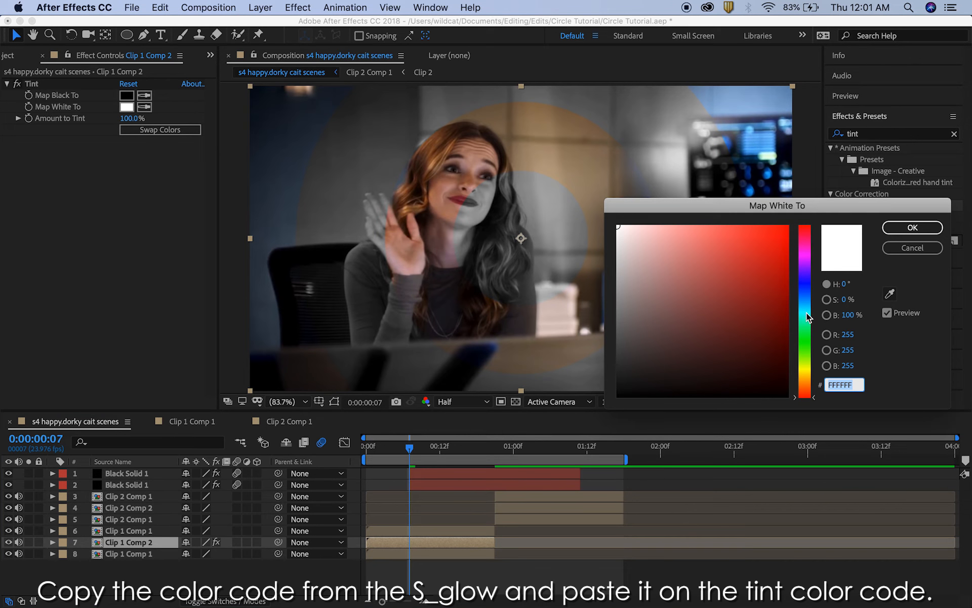
key("super+v")
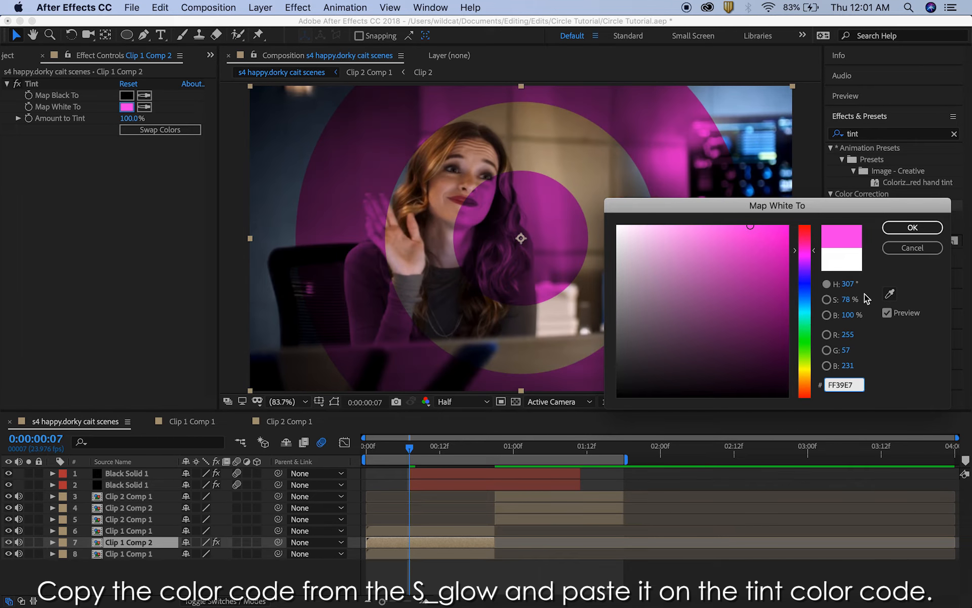
left_click(919, 227)
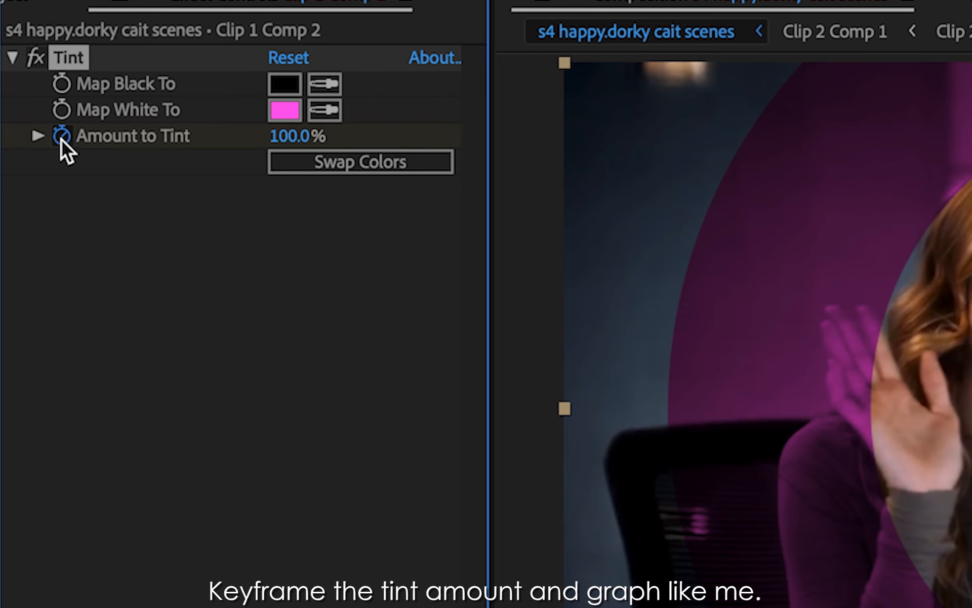
Keyframe Clip 1 Comp 2's Amount to Tint at 0% at 0:00:00:07 and reveal the layer's keyframes
left_click(286, 135)
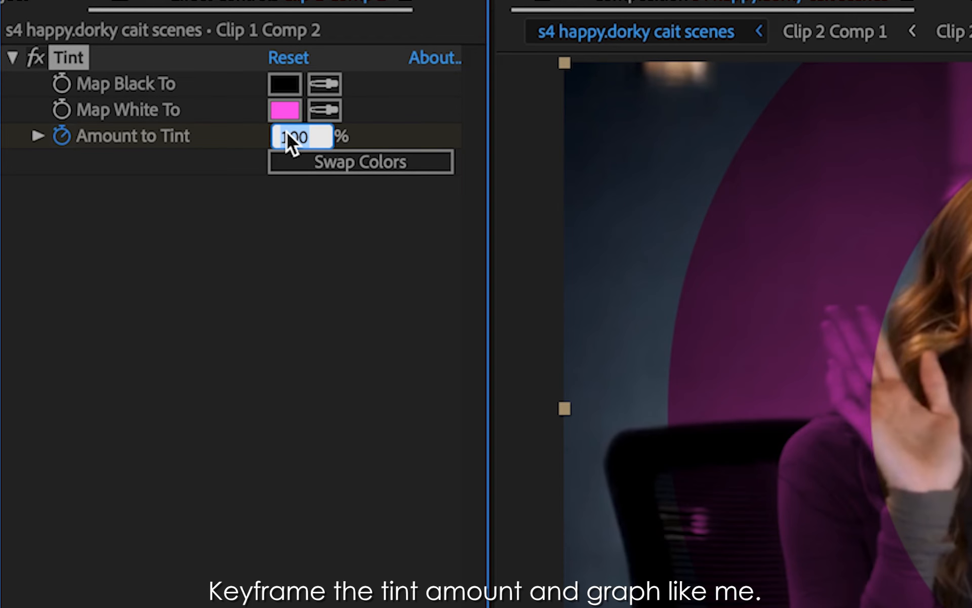
type("0")
key("Return")
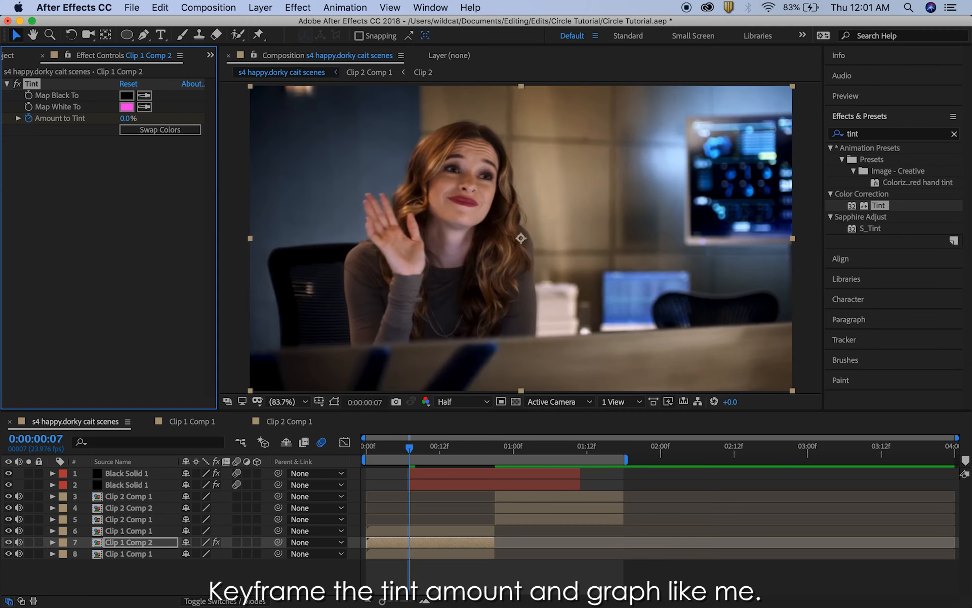
key("u")
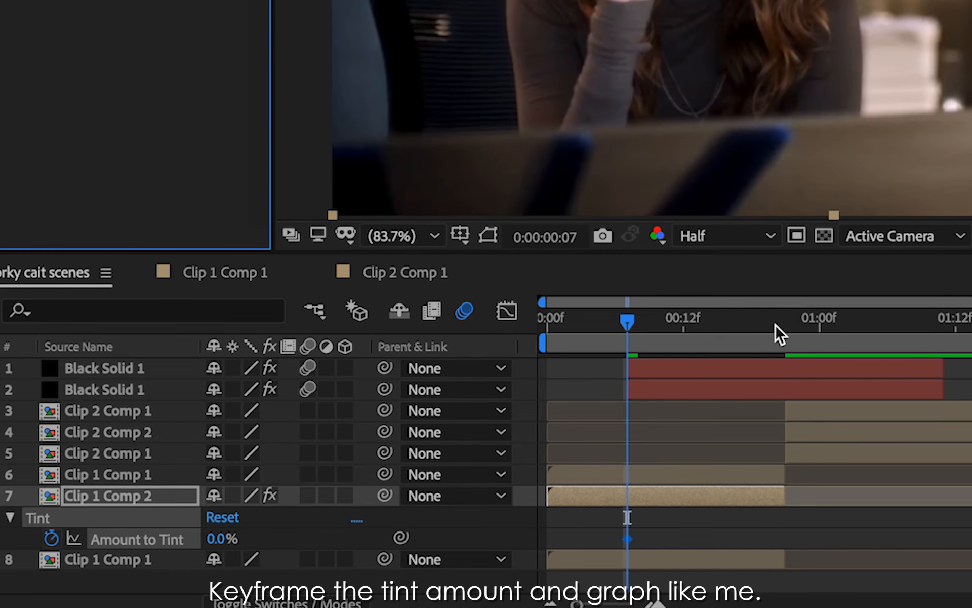
Add a 100% Amount to Tint keyframe at 0:00:00:20 on Clip 1 Comp 2
left_click(775, 324)
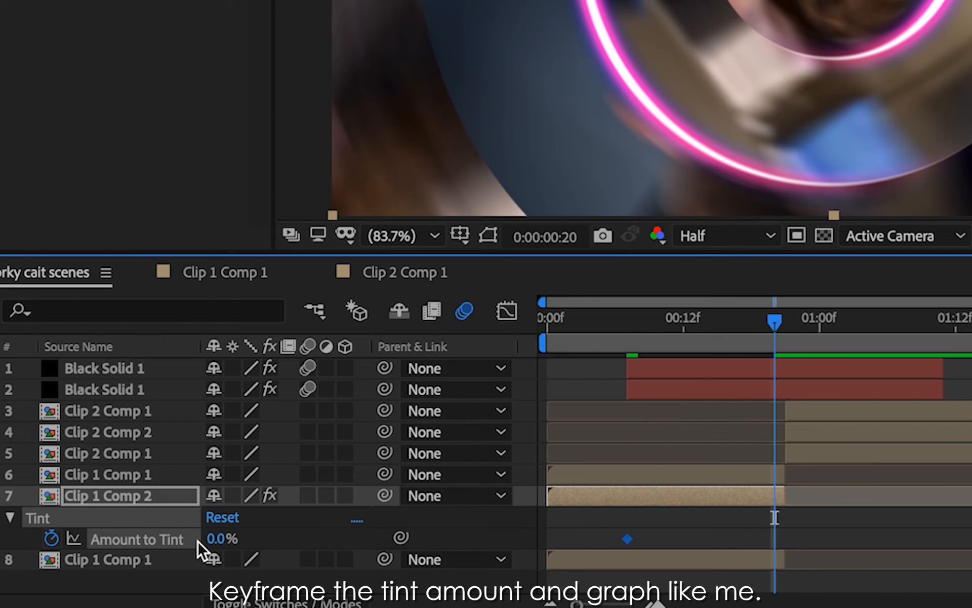
left_click(216, 539)
type("100")
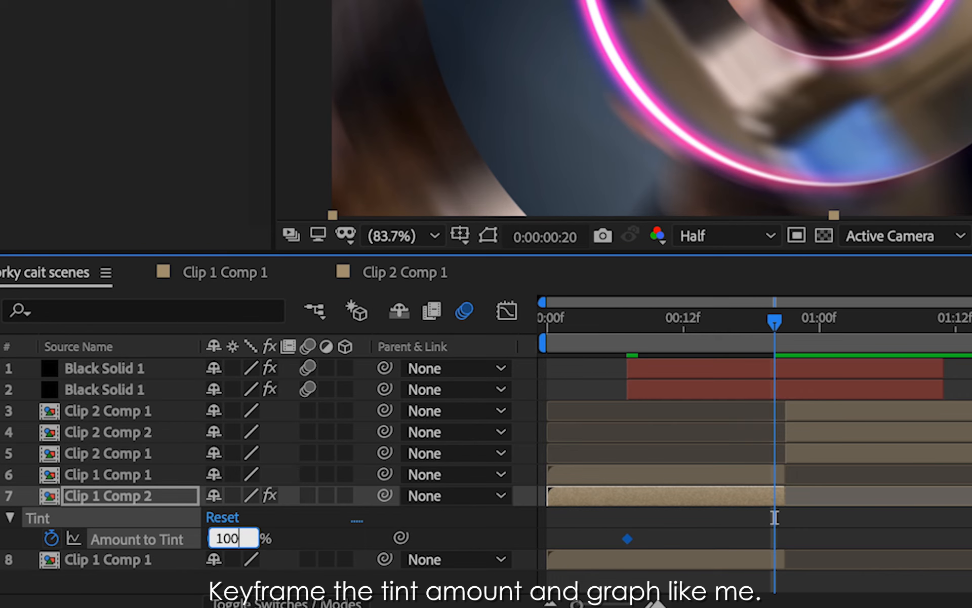
key("Return")
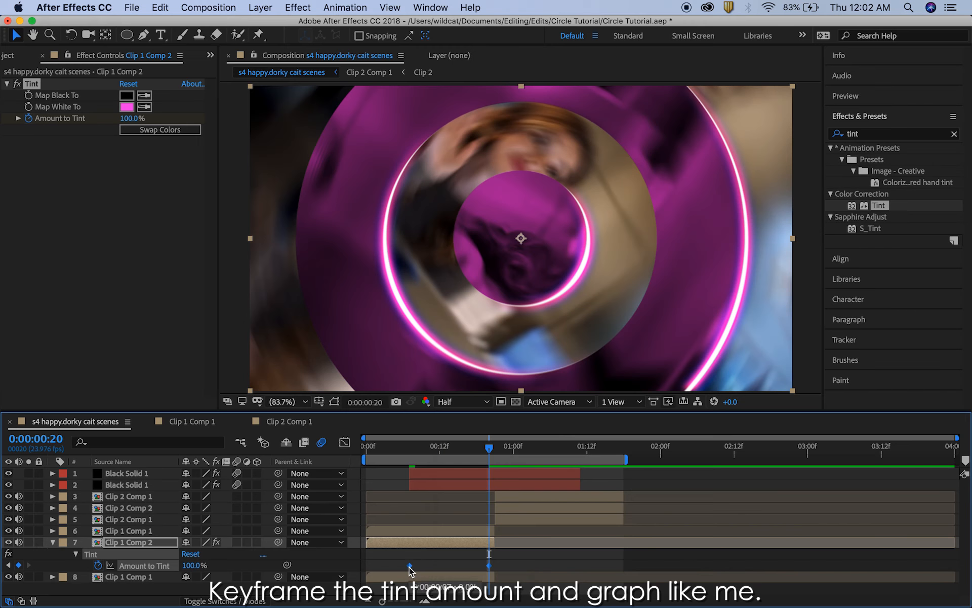
Apply Easy Ease to both Amount to Tint keyframes
right_click(627, 539)
mouse_move(731, 591)
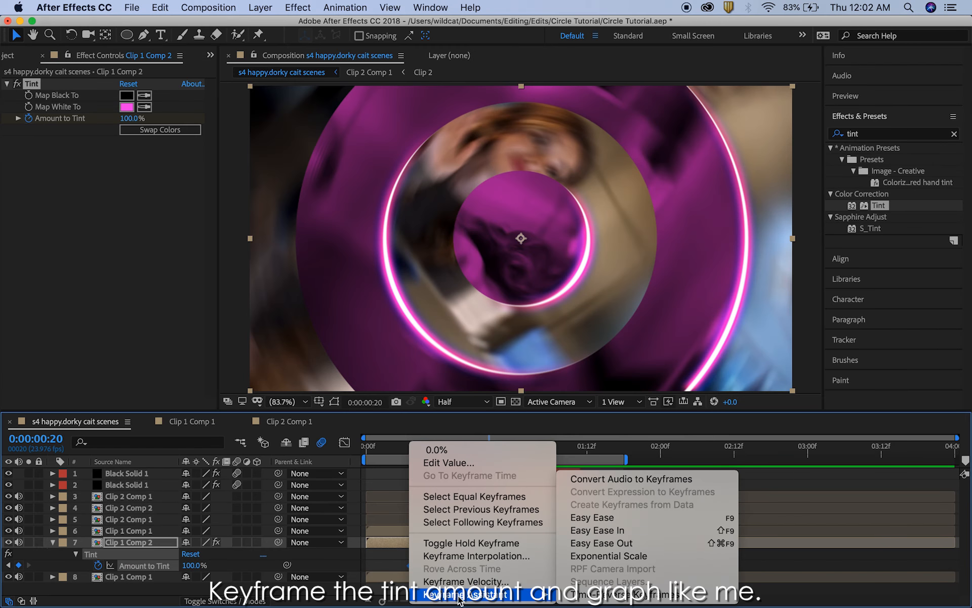
left_click(597, 529)
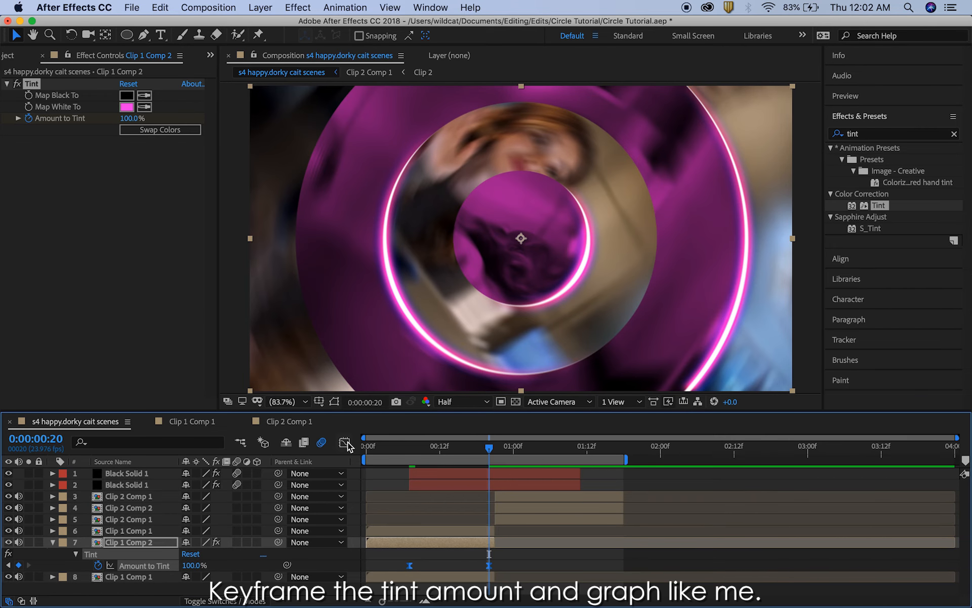
Reshape Clip 1 Comp 2's Amount to Tint speed graph to peak sharply just before the 0:00:00:20 keyframe and preview the transition
left_click(345, 442)
left_click(409, 566)
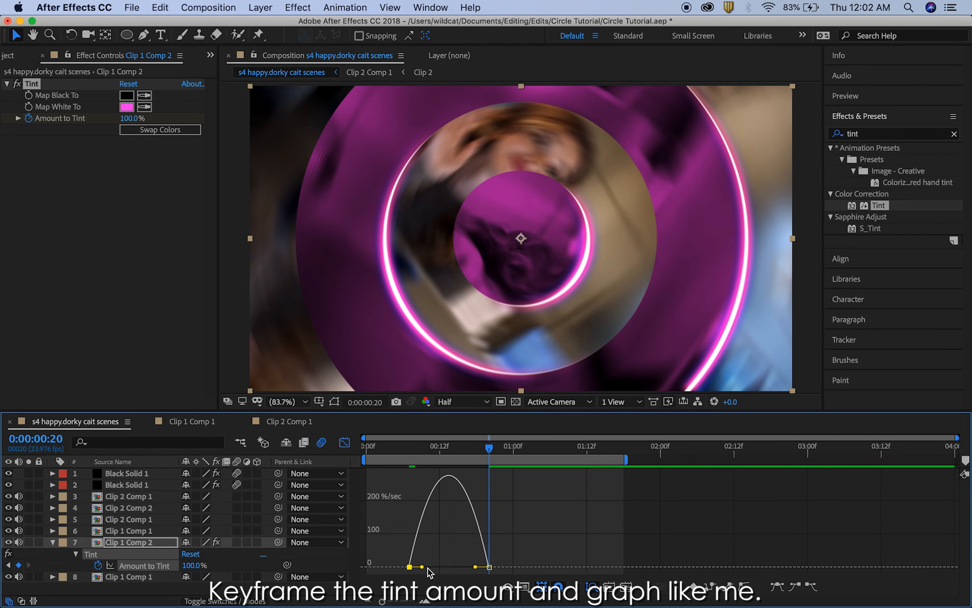
left_click_drag(422, 567, 482, 569)
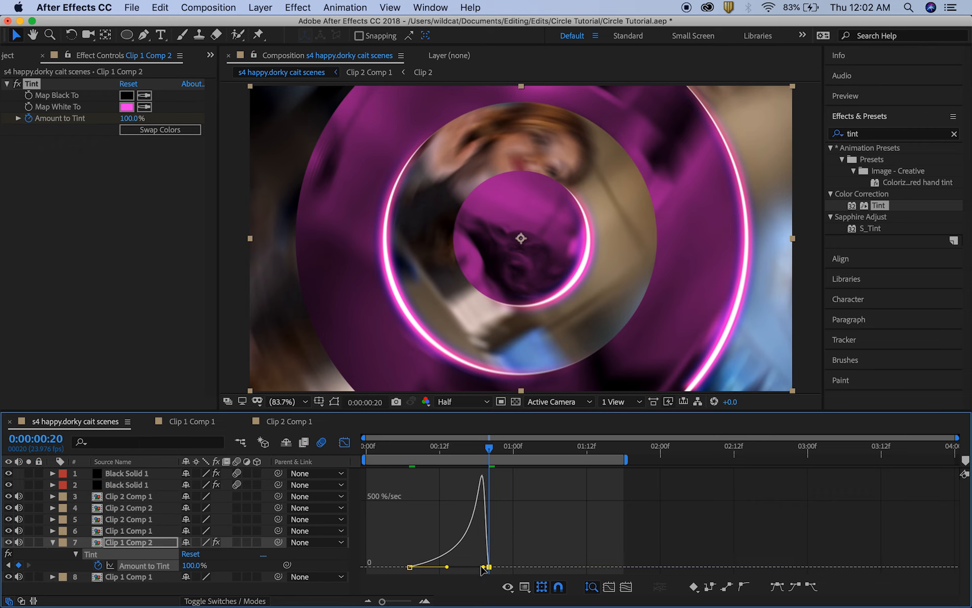
left_click(344, 443)
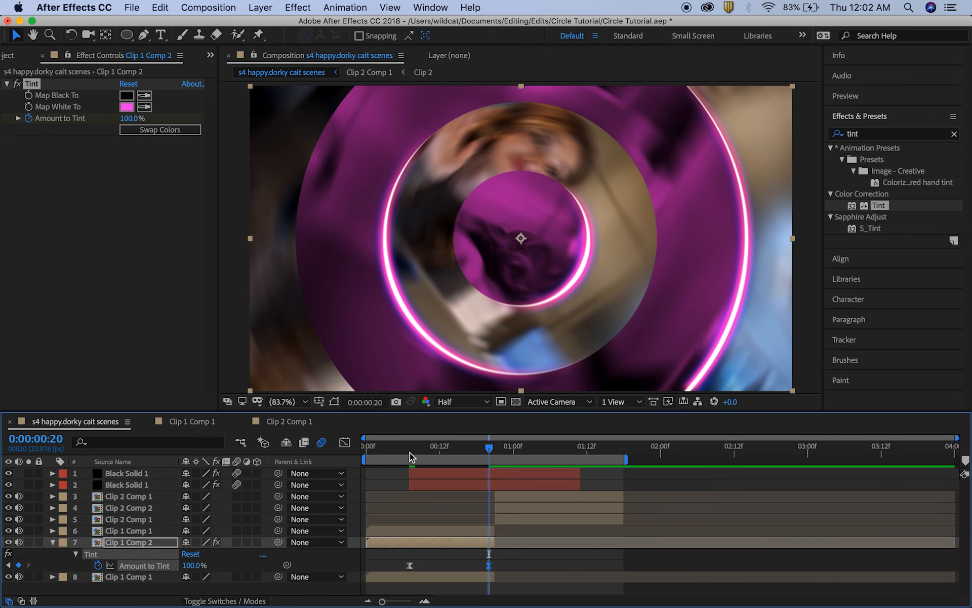
left_click(365, 447)
key("space")
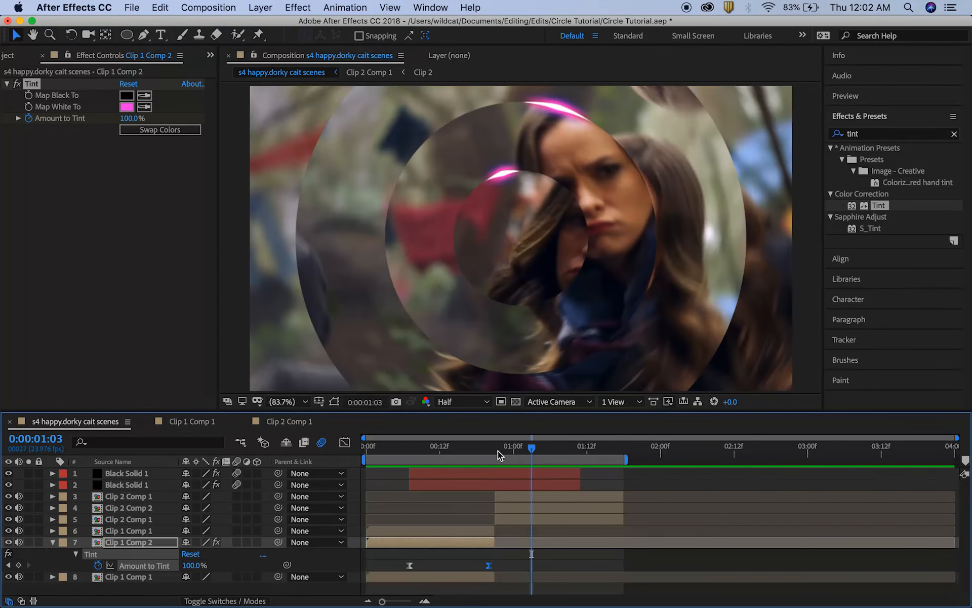
Apply the Tint effect to Clip 2 Comp 2 and set its Map White To color to FF39E7
left_click(495, 448)
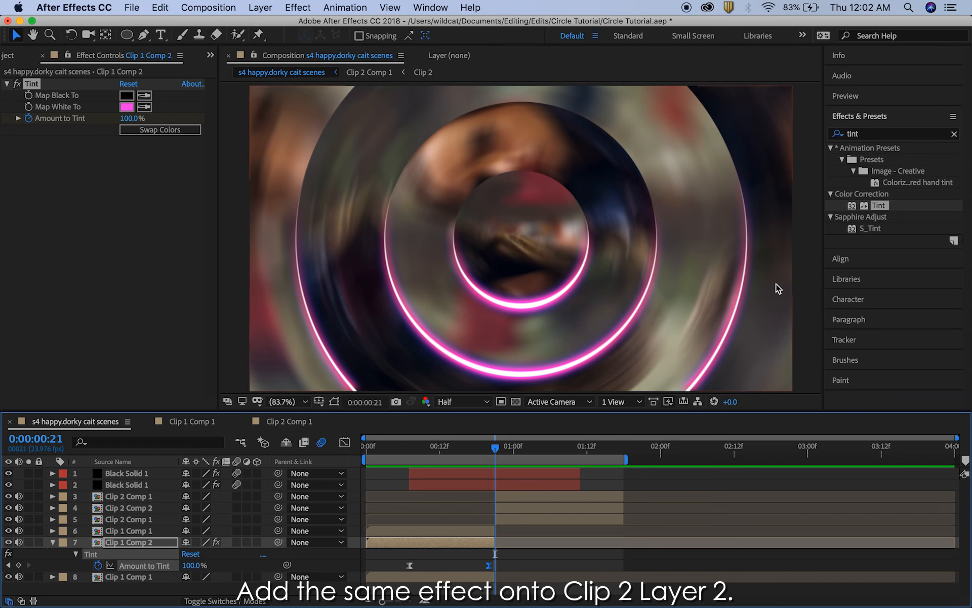
left_click_drag(880, 205, 508, 512)
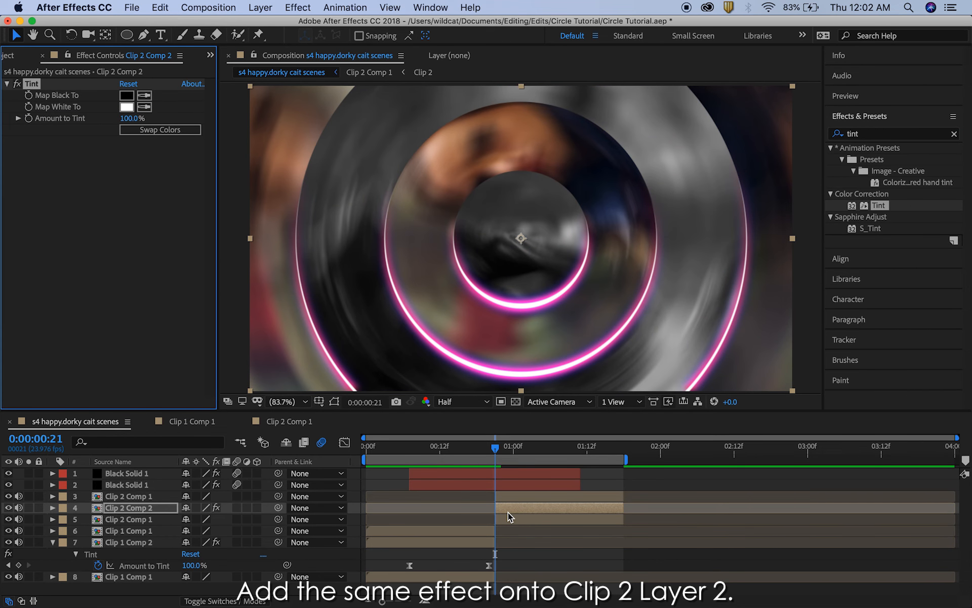
left_click(126, 107)
type("FF39E7")
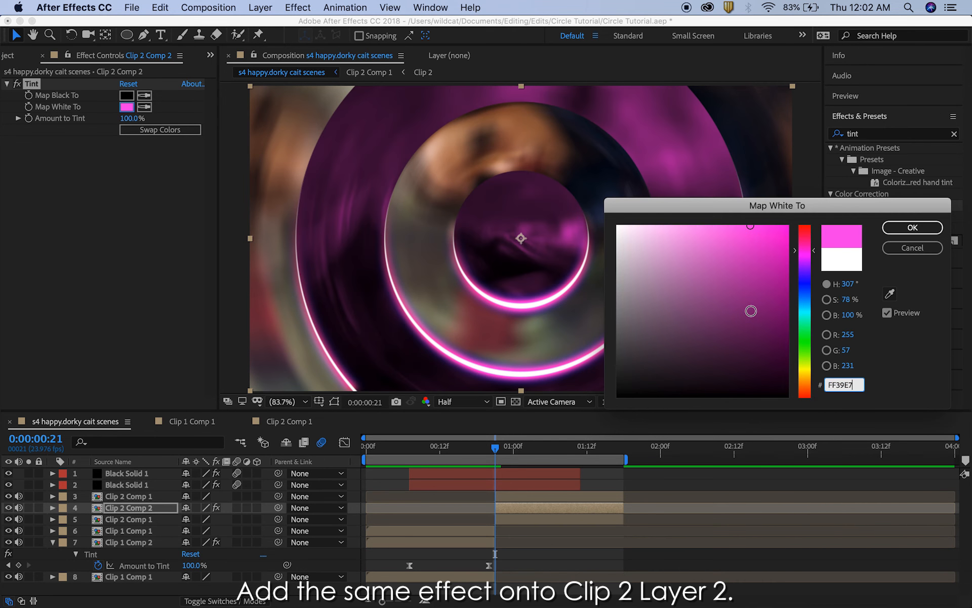
left_click(913, 227)
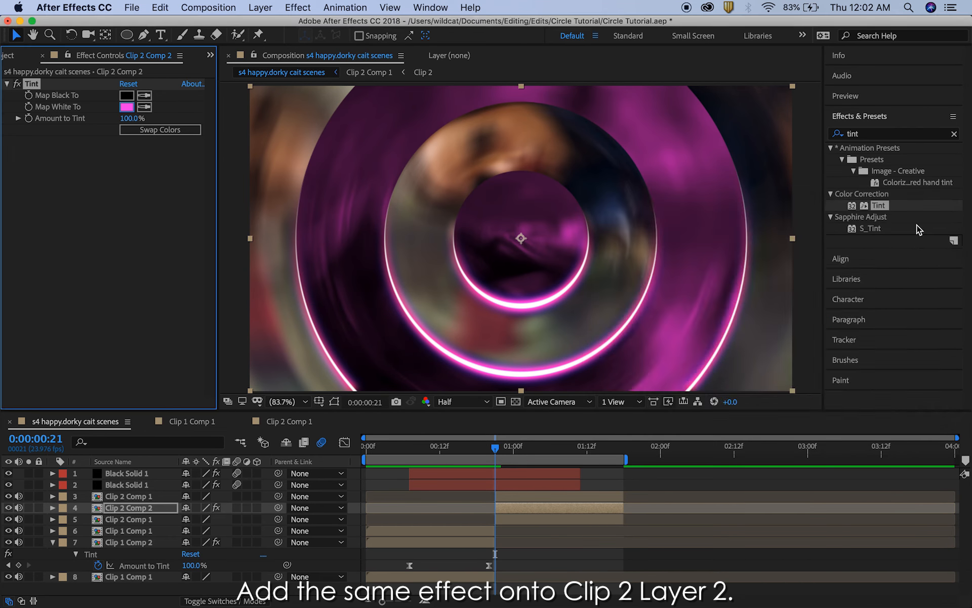
Keyframe Clip 2 Comp 2's Amount to Tint at 100% at 0:00:00:22 and 0% at 0:00:01:11
left_click_drag(495, 450, 501, 450)
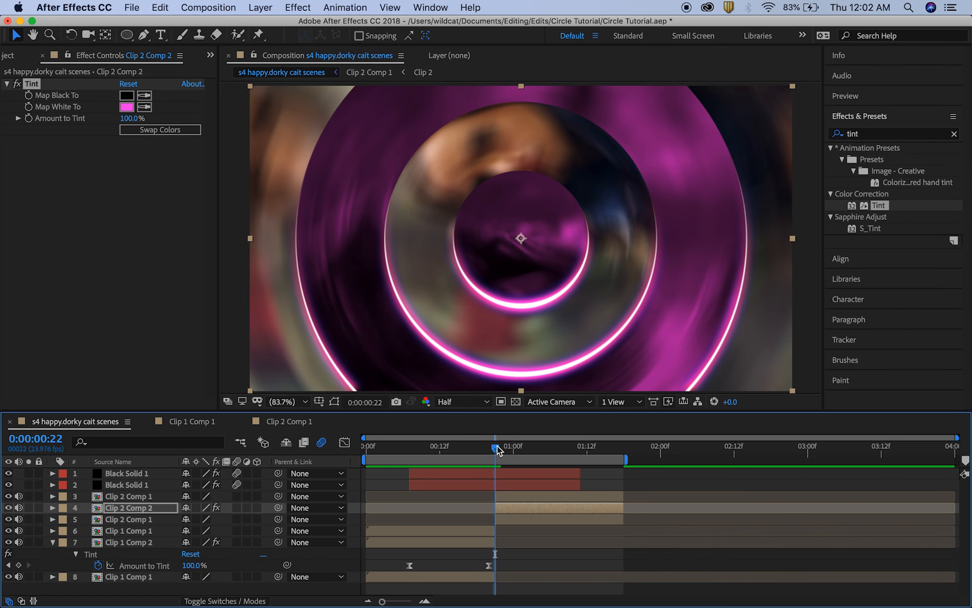
left_click(28, 118)
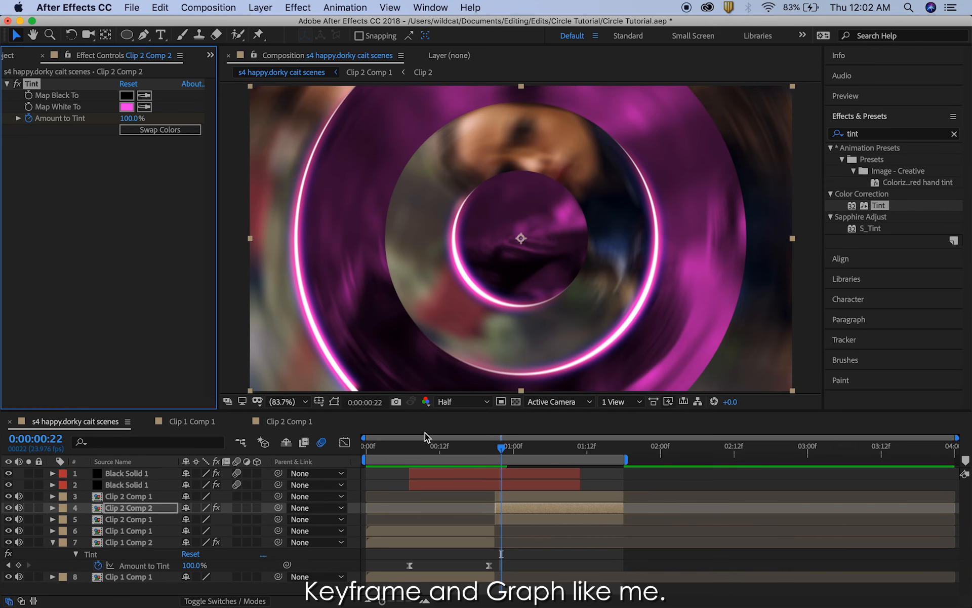
left_click(580, 449)
key("u")
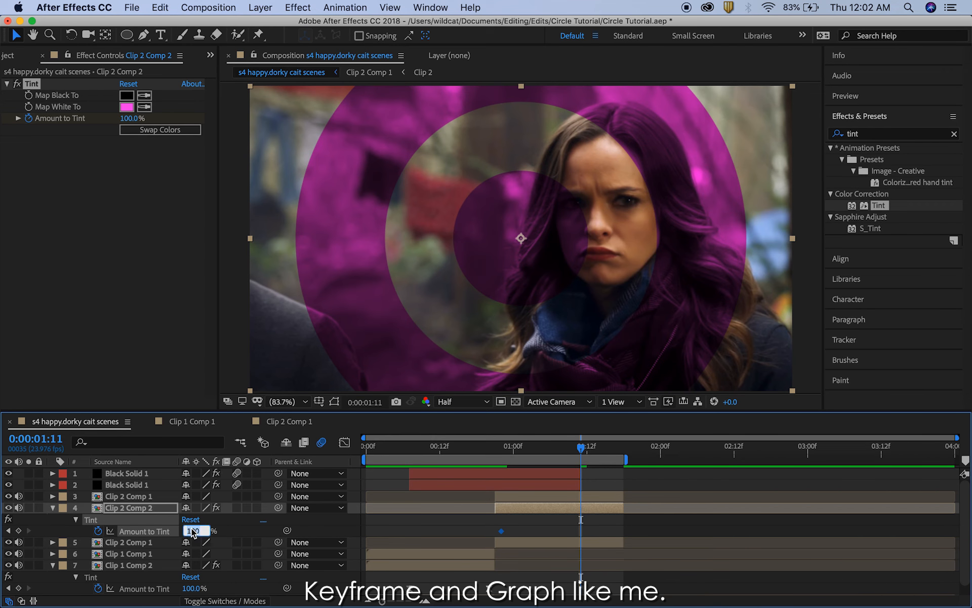
type("0")
key("Return")
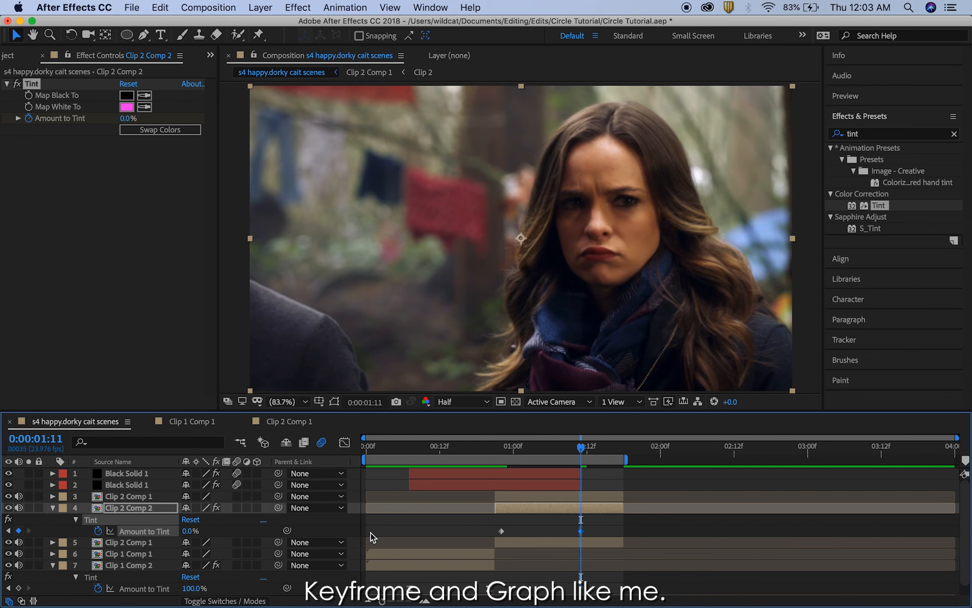
Apply Easy Ease to both of Clip 2 Comp 2's Amount to Tint keyframes
right_click(501, 532)
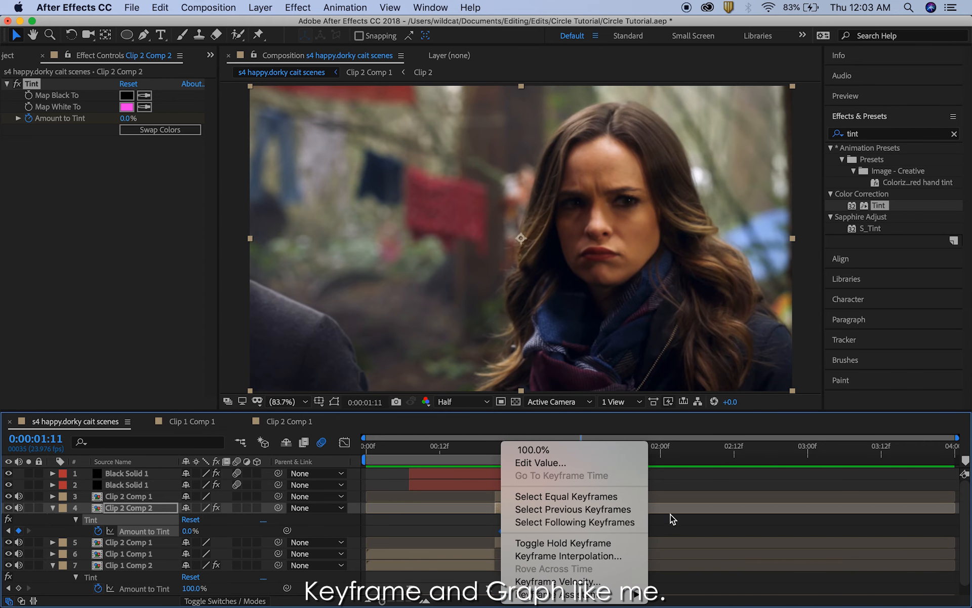
mouse_move(628, 594)
left_click(697, 517)
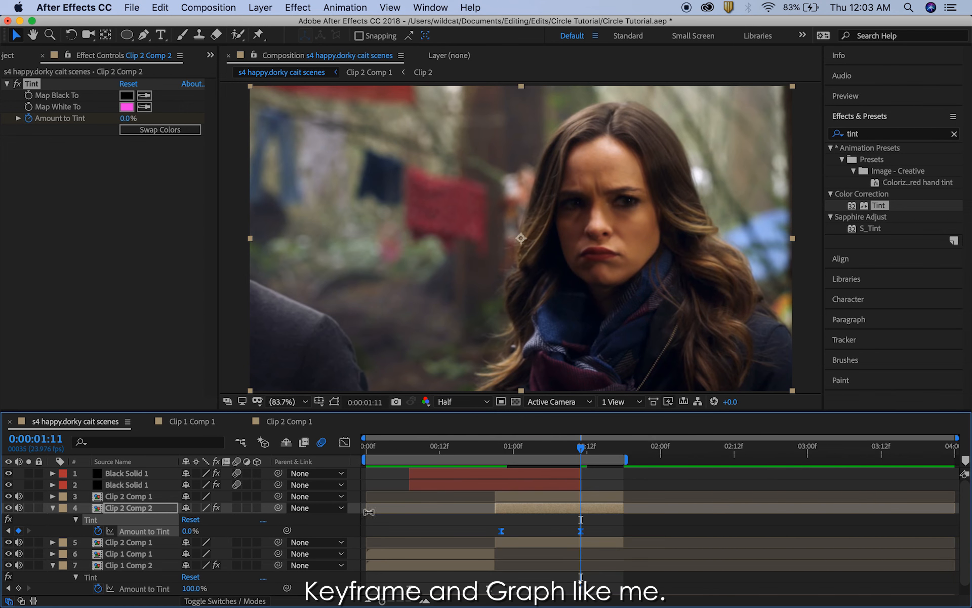
Reshape Clip 2 Comp 2's Amount to Tint speed graph to peak right after the first keyframe with a long ease-out, and preview it
left_click(345, 443)
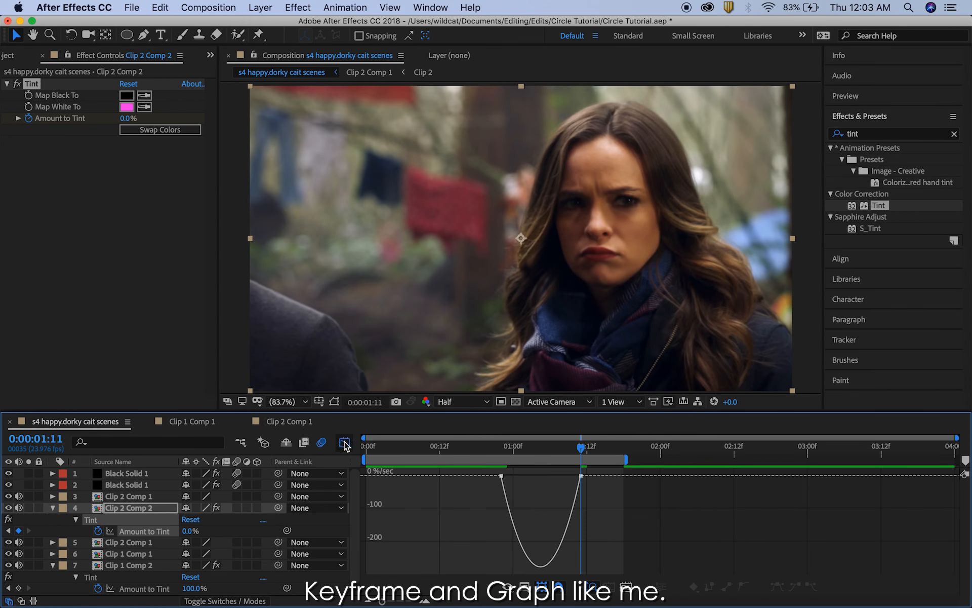
left_click(513, 476)
left_click_drag(515, 477, 508, 477)
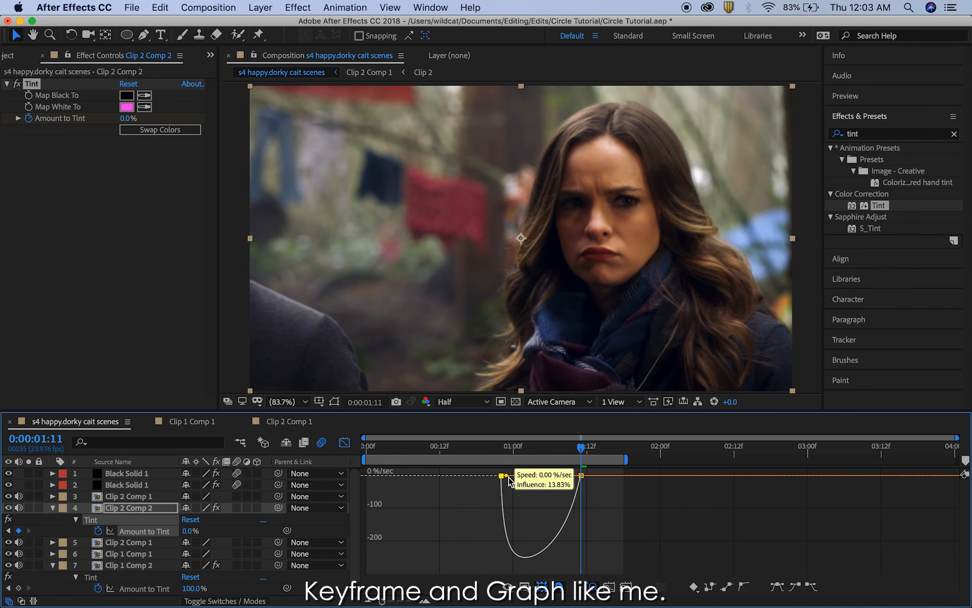
left_click_drag(509, 481, 509, 481)
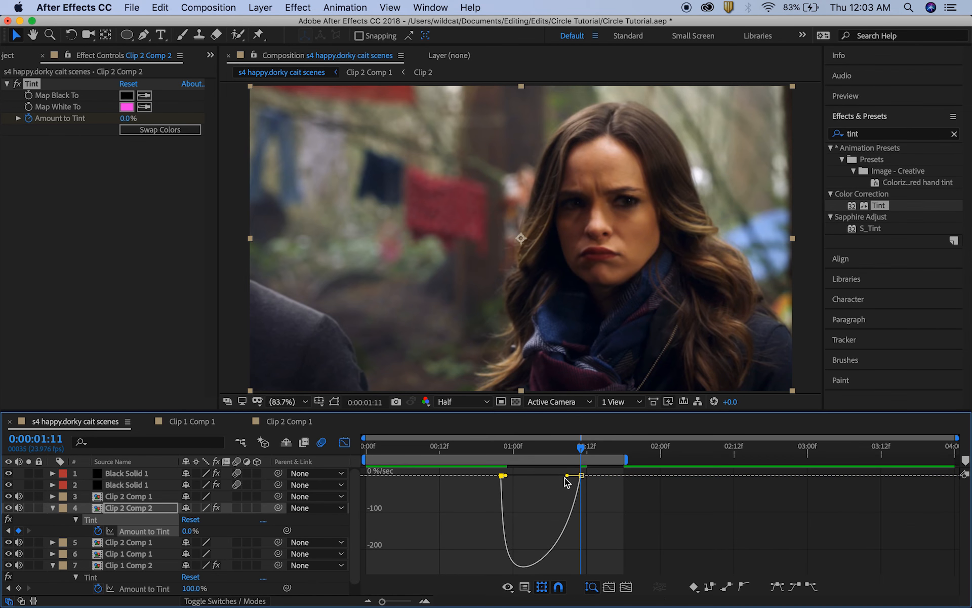
left_click_drag(567, 476, 539, 476)
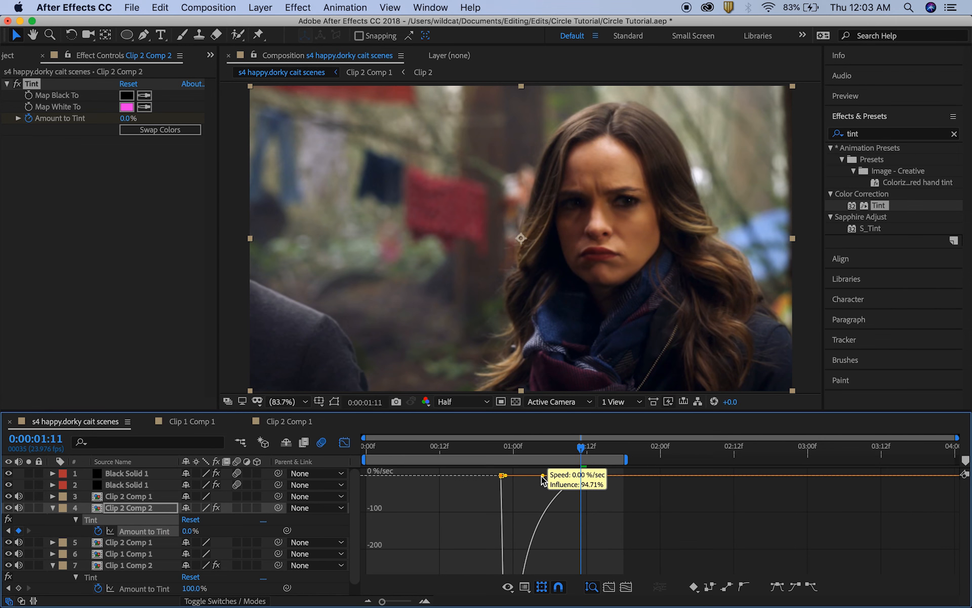
left_click_drag(543, 479, 543, 479)
left_click(344, 442)
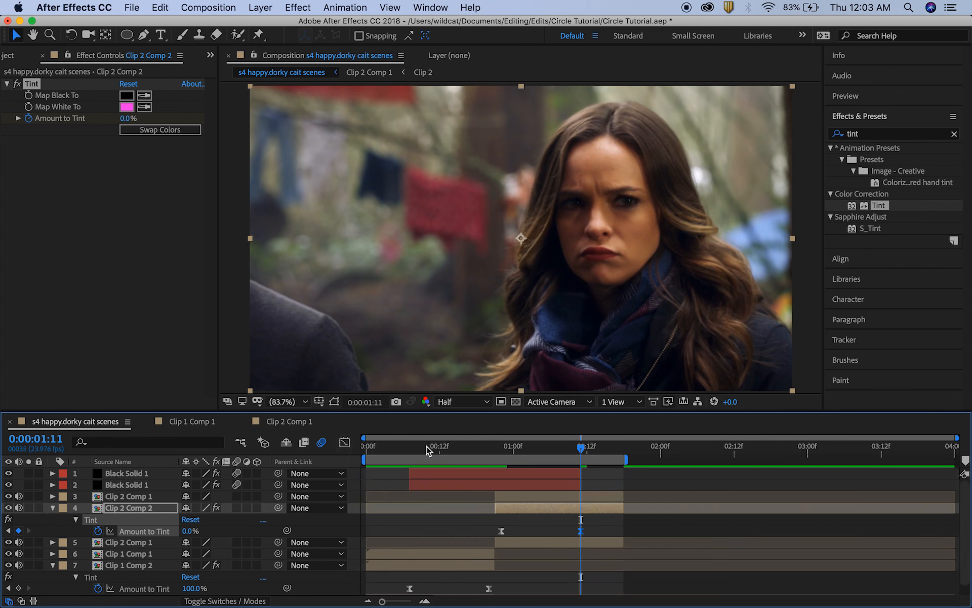
left_click_drag(423, 446, 353, 445)
key("space")
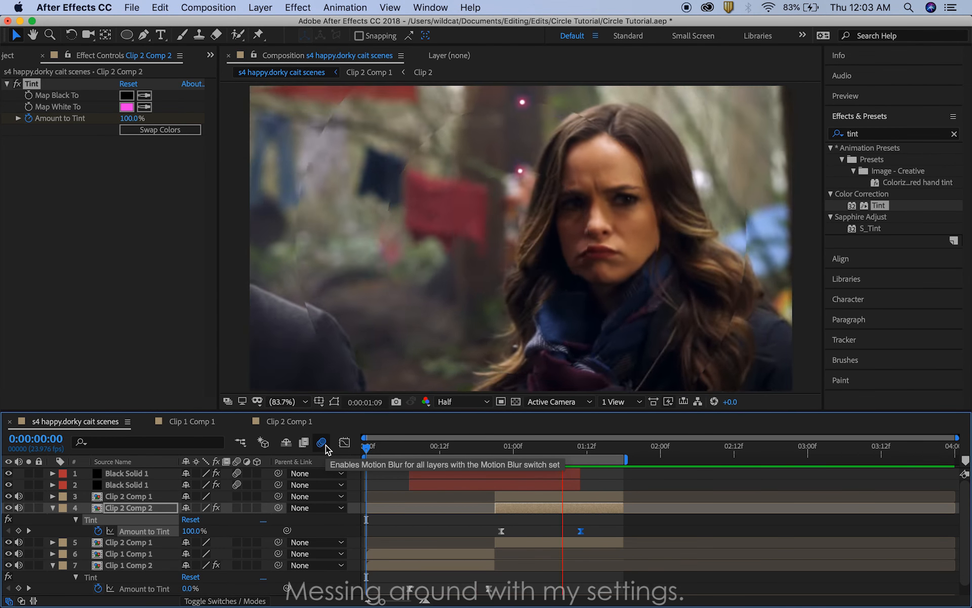
Set the S_Glow Brightness to 2.2 on the second Black Solid 1 layer
key("space")
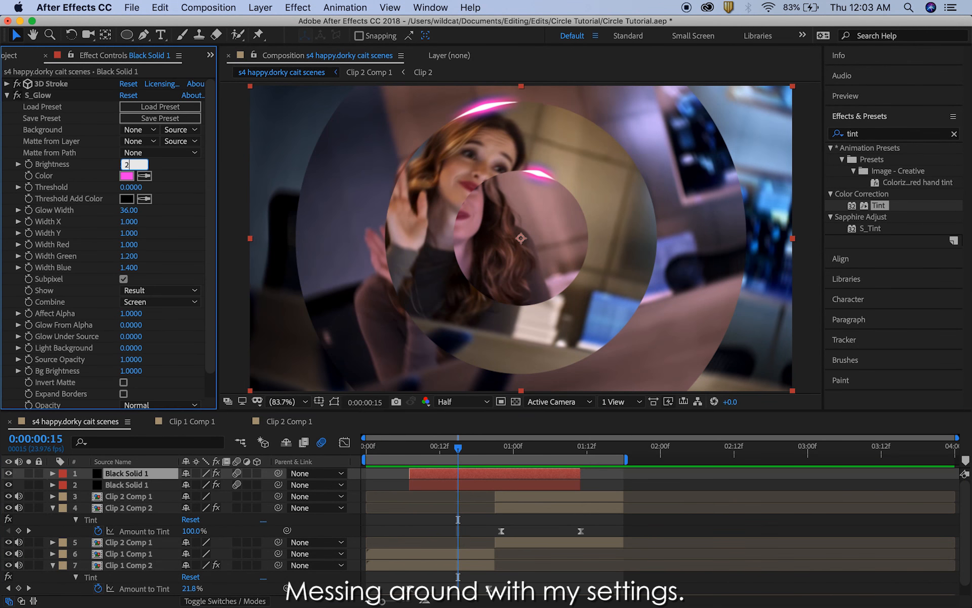
key("super+Down")
left_click(127, 153)
type("2.2")
key("Return")
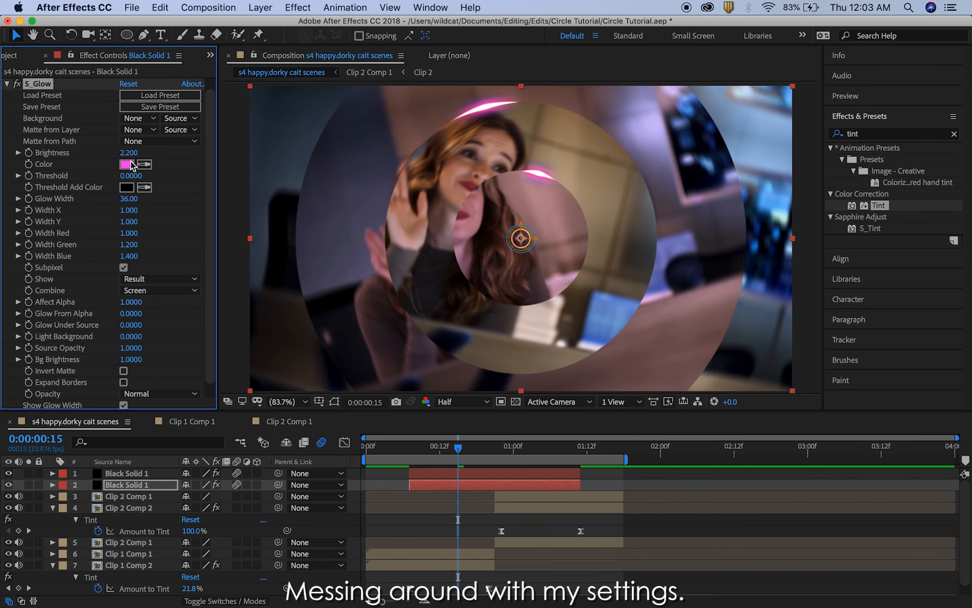
Deselect all layers, collapse their keyframed properties and play the transition from the start
left_click(311, 447)
key("Home")
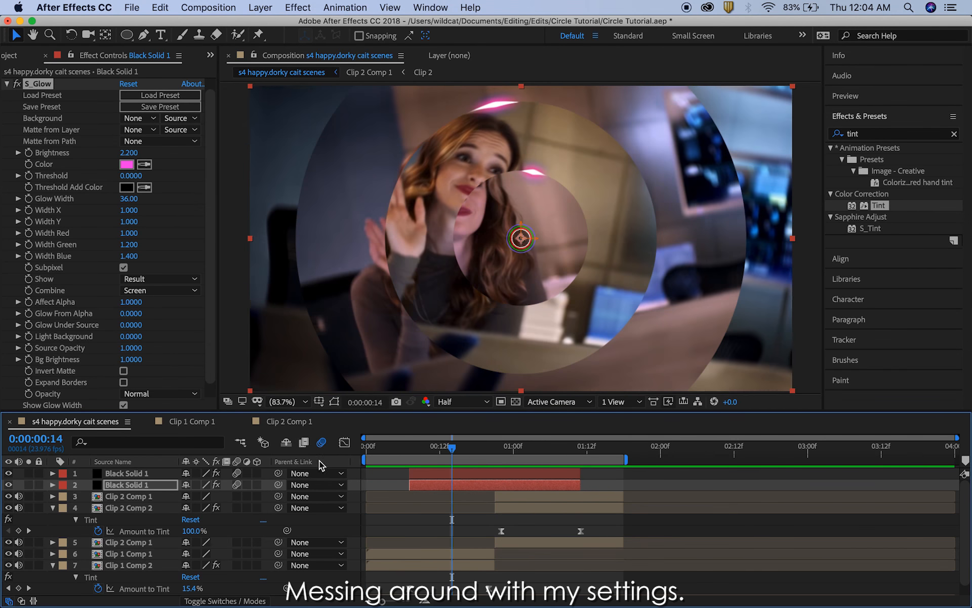
key("super+shift+a")
key("u")
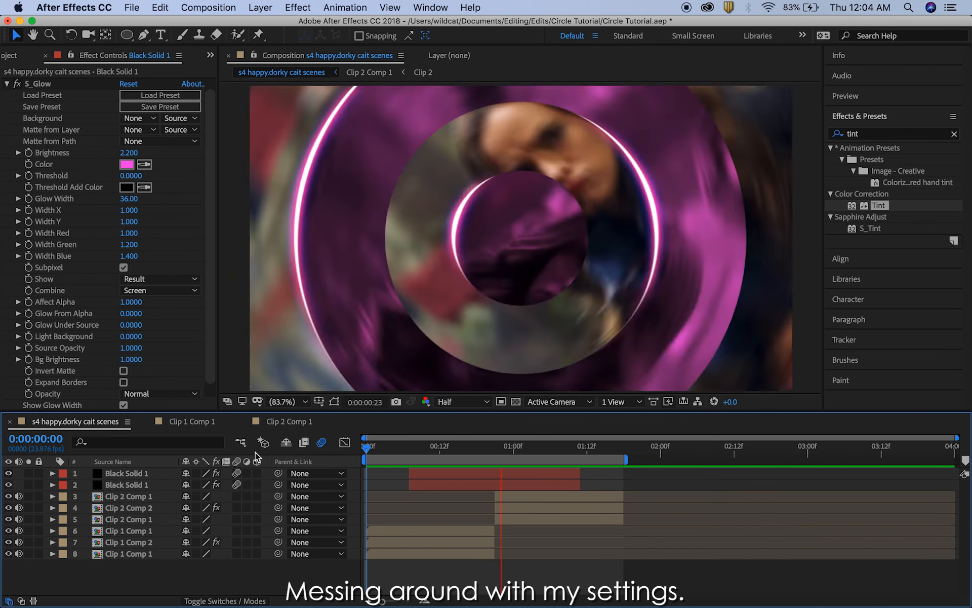
Re-enter the second Black Solid 1's S_Glow Brightness as 2.2 at 0:00:01:03 and replay the transition
mouse_move(527, 449)
left_mouse_down()
mouse_move(514, 453)
mouse_move(531, 451)
left_mouse_up()
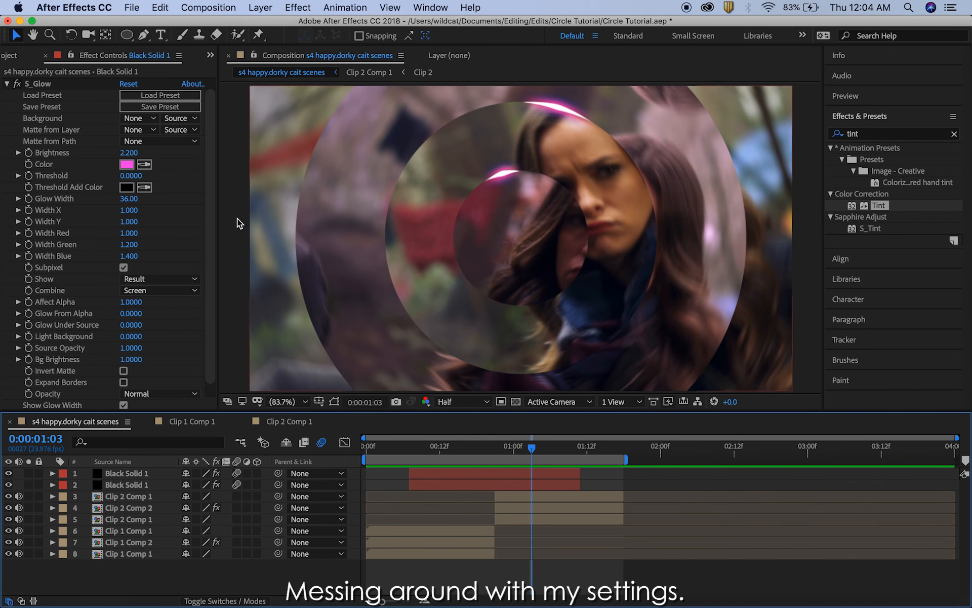
left_click(129, 152)
type("1")
key("Return")
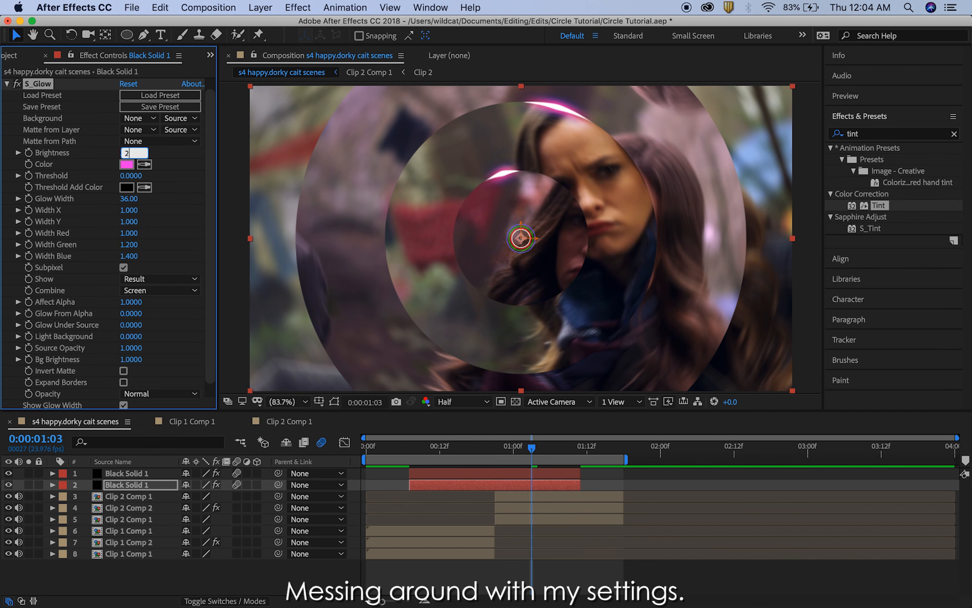
left_click(469, 502)
key("space")
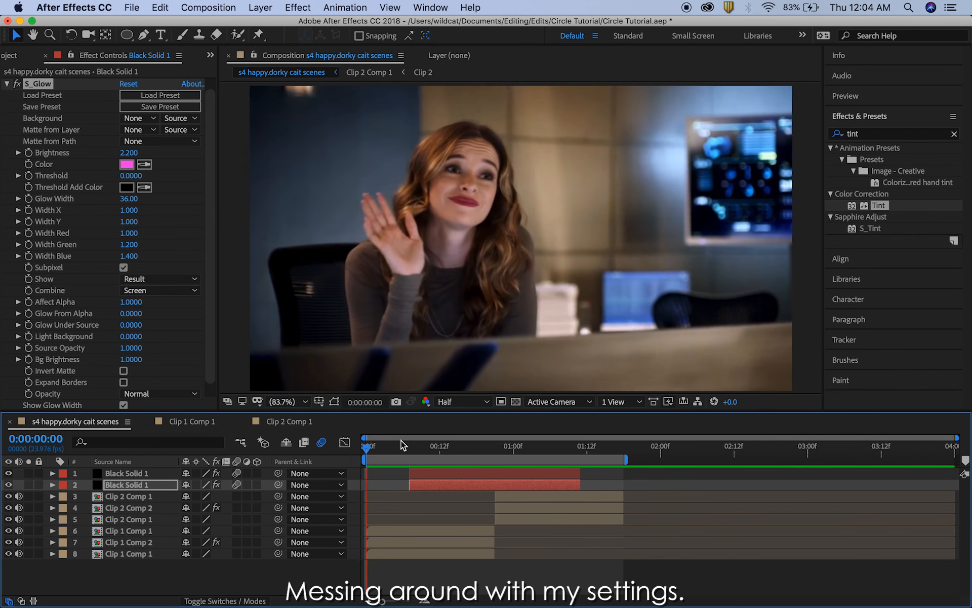
Check the top Black Solid 1's S_Glow settings at 0:00:01:01 and preview the transition again
left_click(519, 447)
left_click(129, 152)
left_click(127, 473)
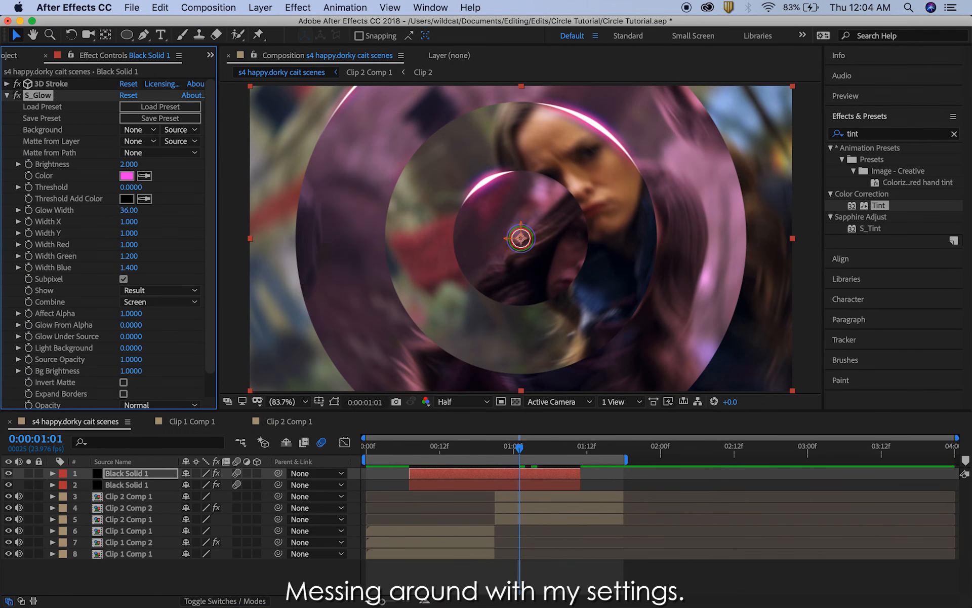
key("space")
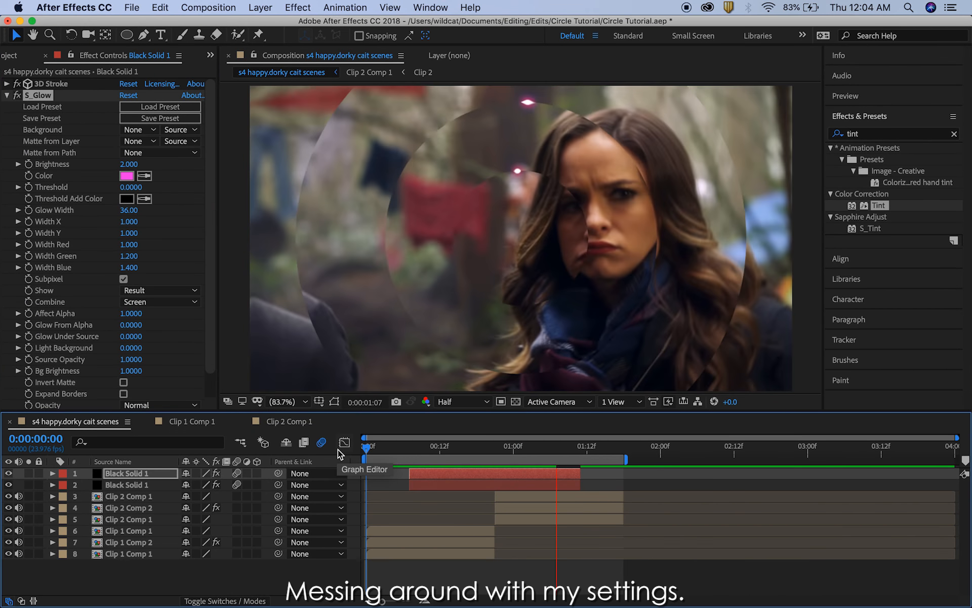